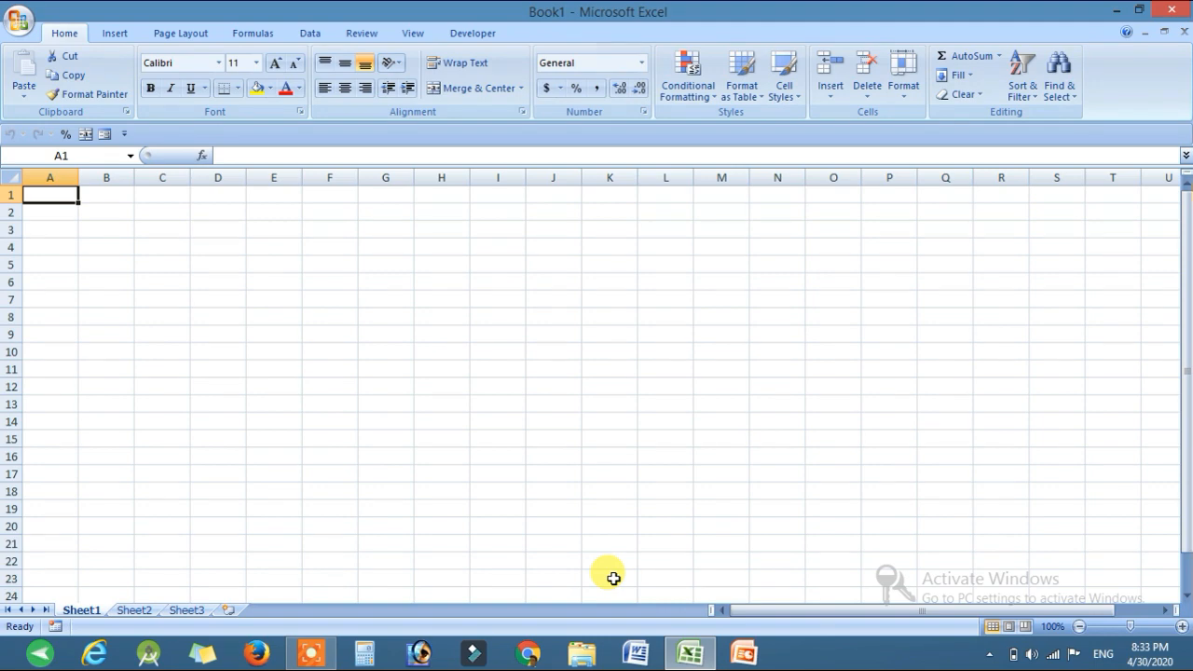
Step: Enter the headers DATE, CUSTOMER NAME, PRODUCT, QTY, PRICE and SALE in cells A1 to F1
text(DATE)
key(Tab)
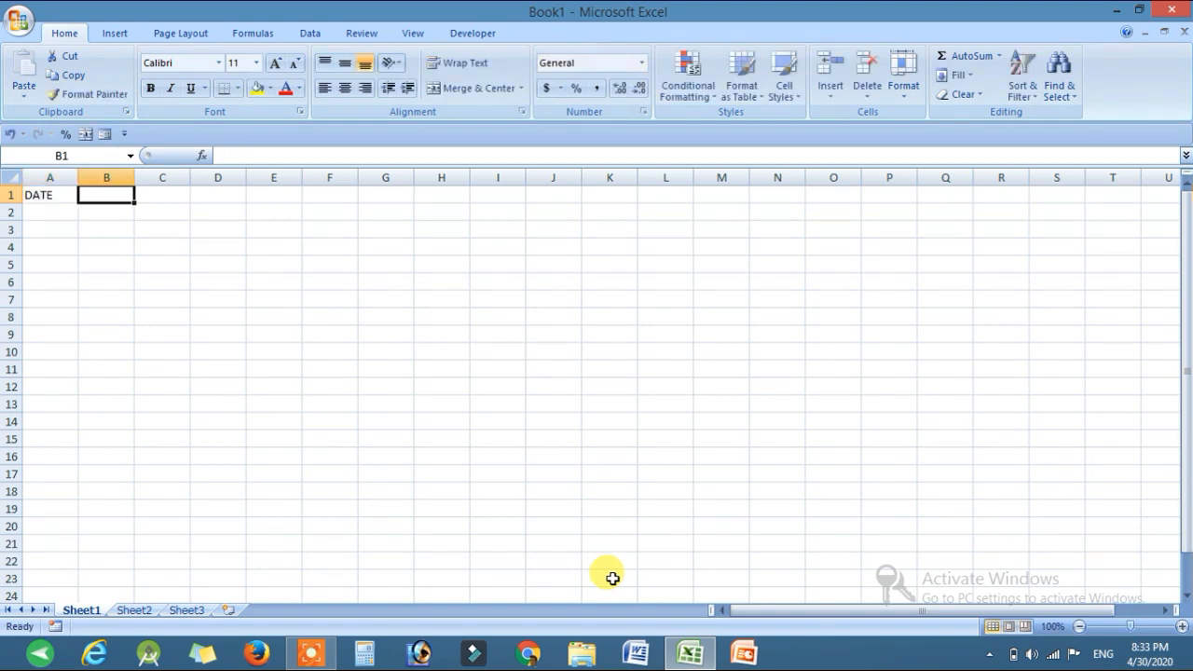
text(CUSTOMER NAME)
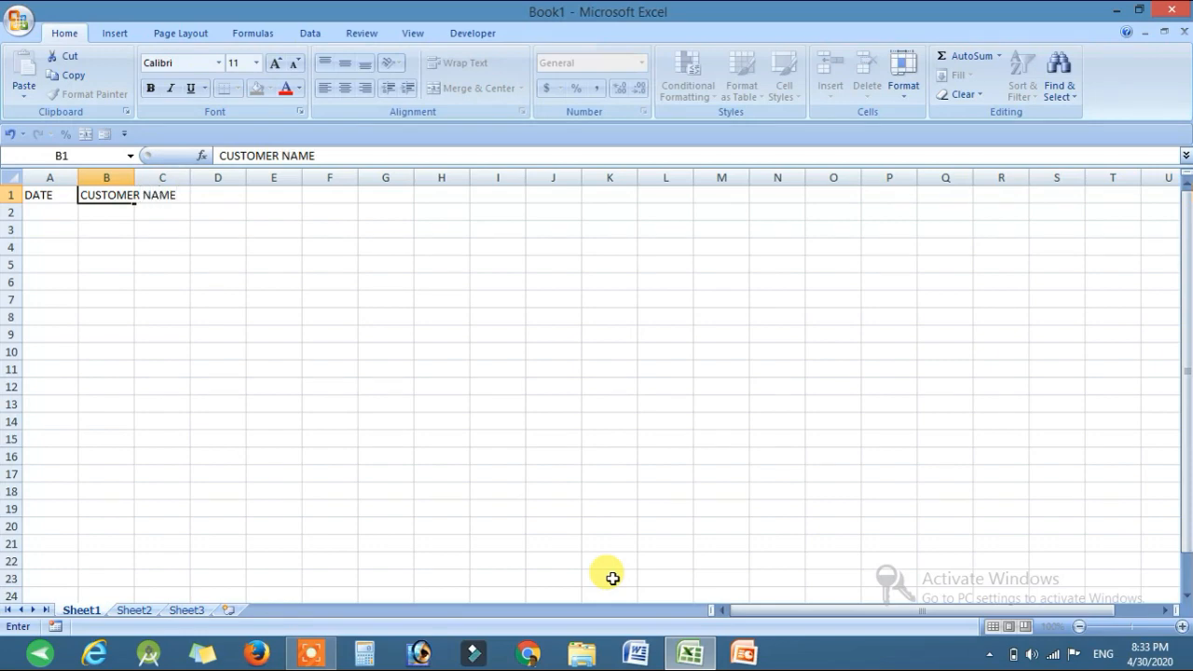
key(Tab)
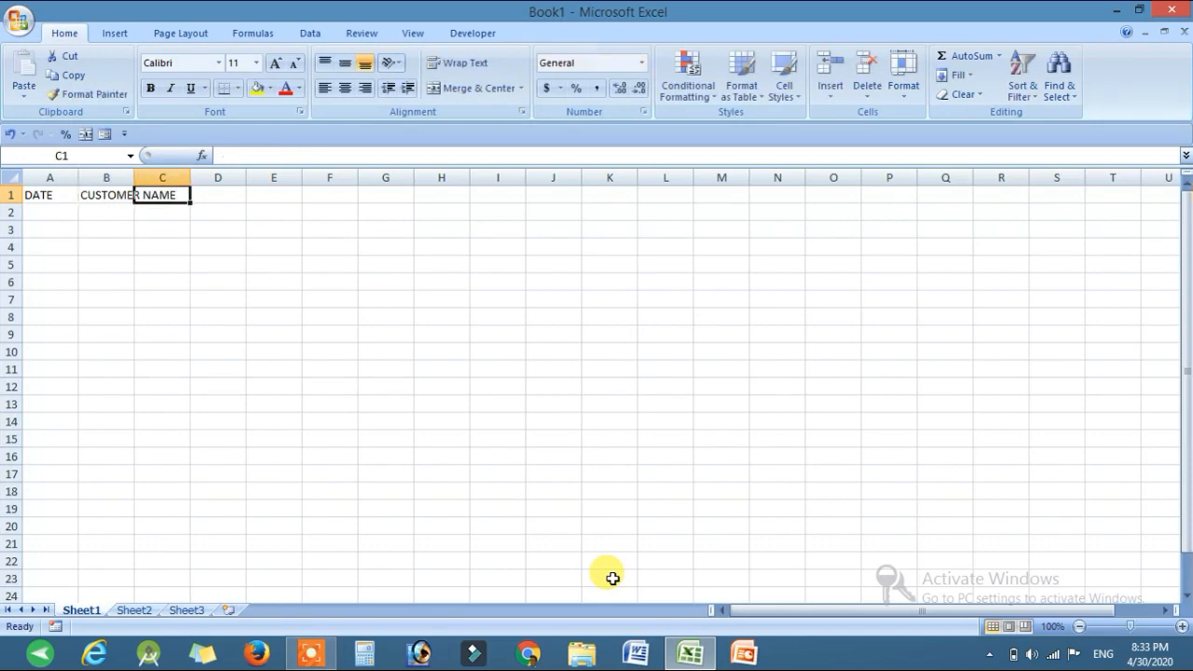
text(PRODUCT)
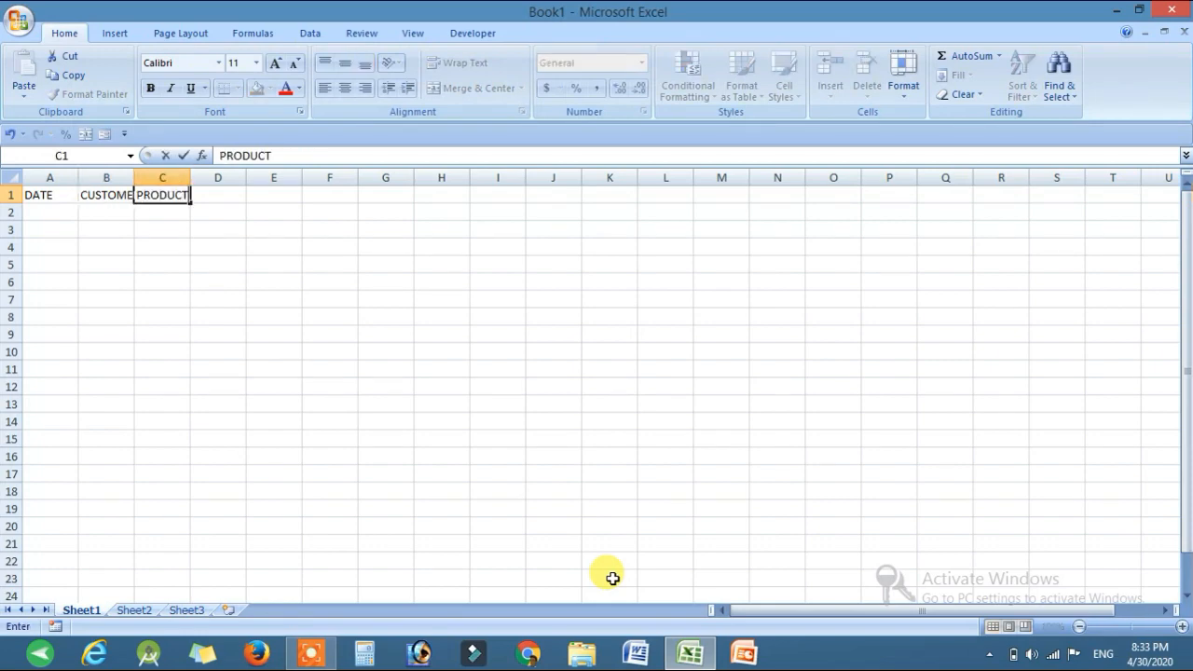
key(Tab)
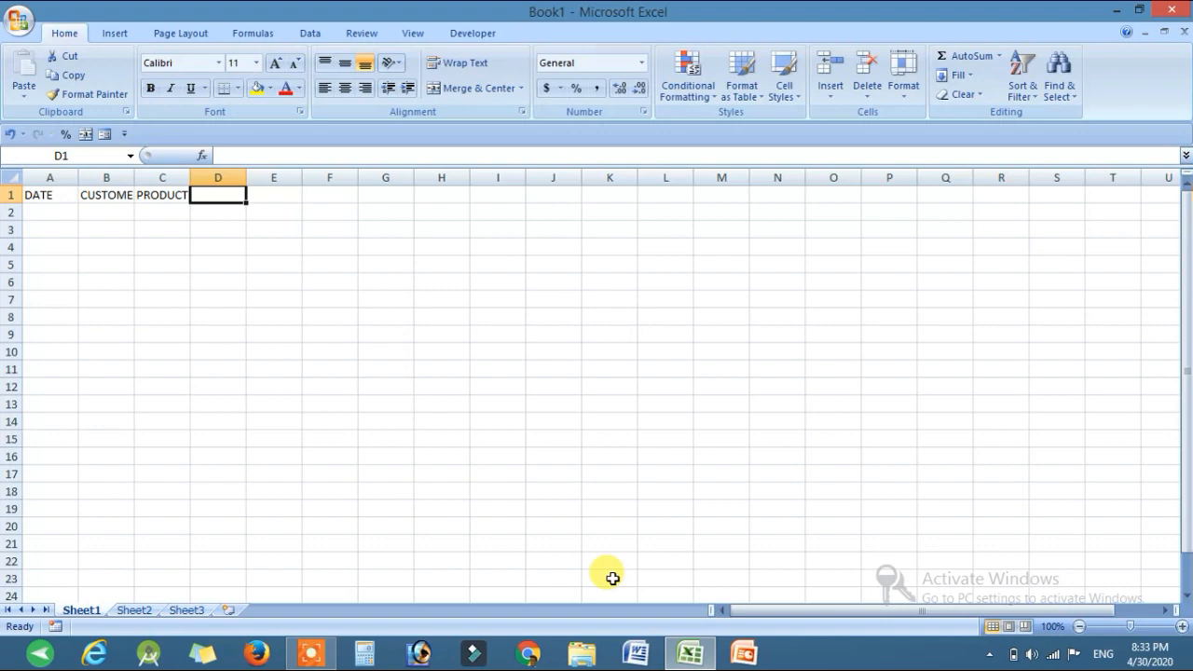
text(QTY)
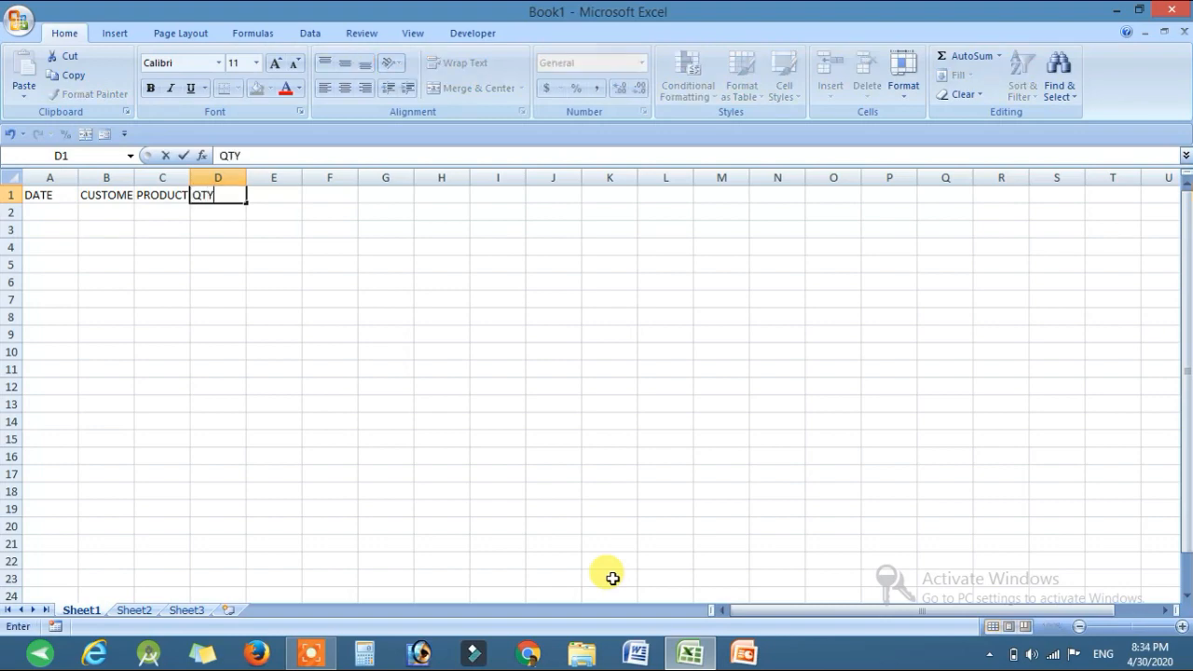
key(Tab)
text(PRIC)
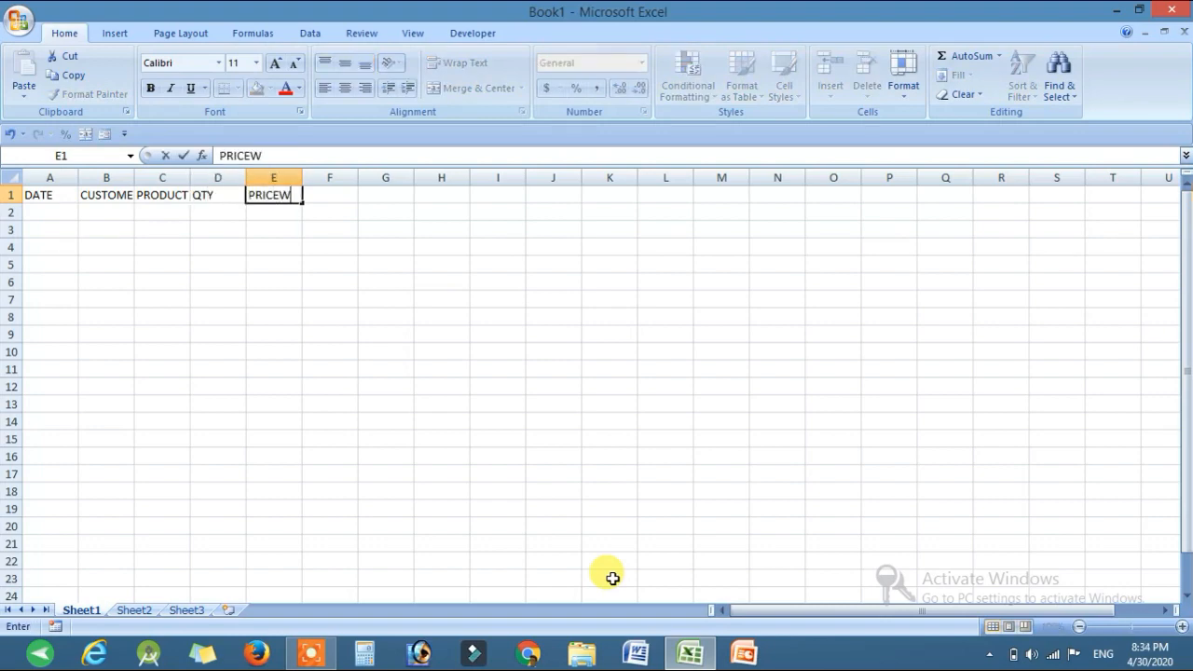
key(Tab)
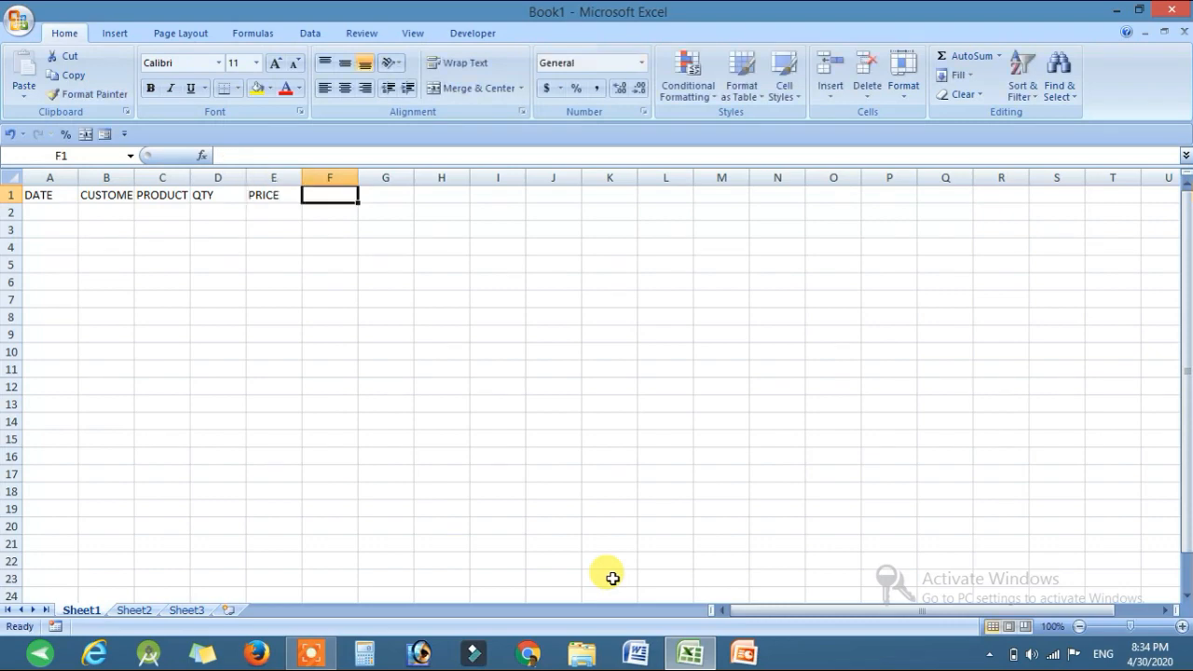
text(SAL)
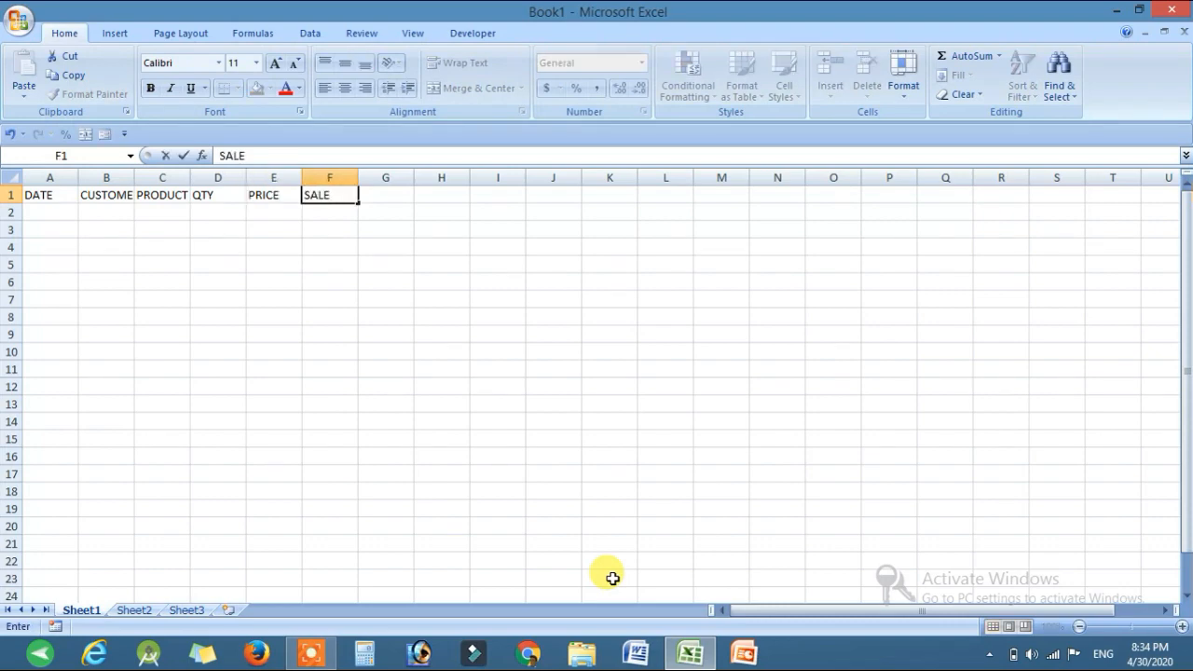
text(E)
click(212, 331)
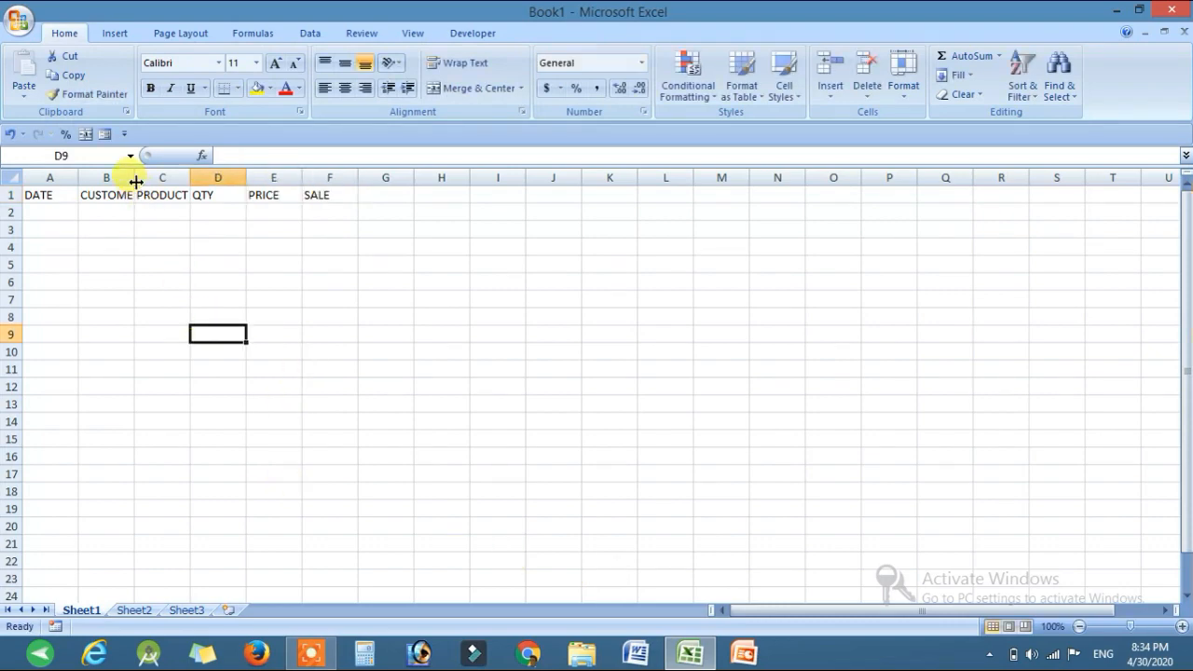
Step: Widen columns B through F so the headers fit with room to spare
double_click(135, 180)
double_click(237, 180)
drag(293, 180, 317, 181)
drag(241, 179, 251, 180)
drag(390, 184, 485, 176)
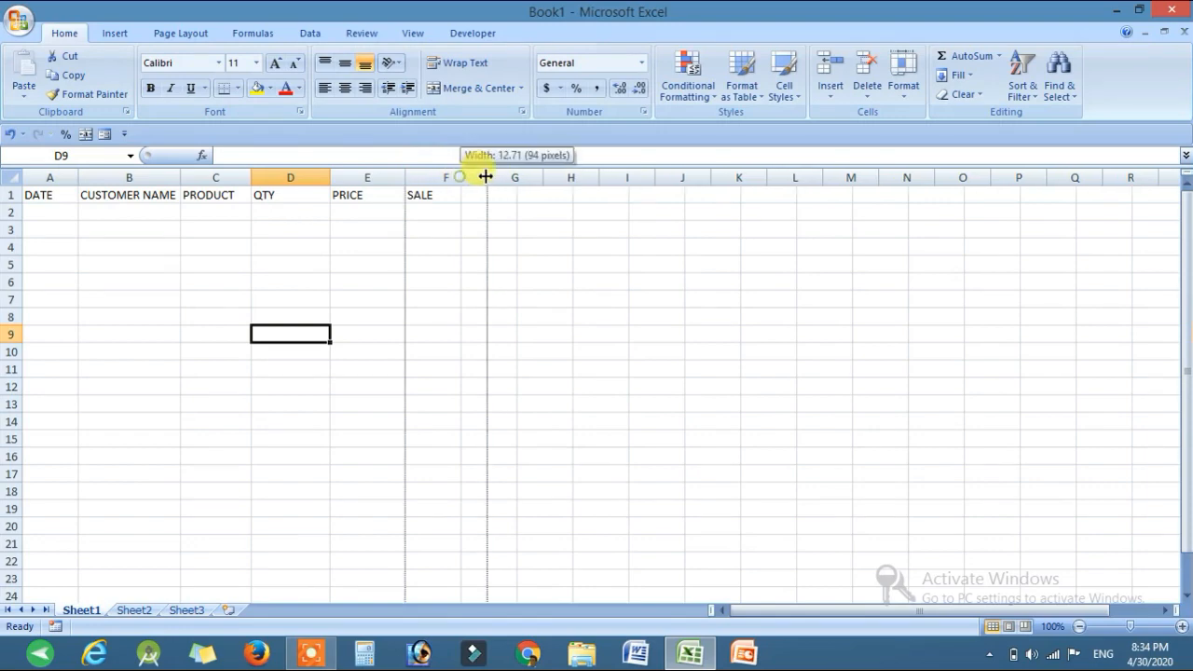
drag(180, 177, 294, 177)
click(28, 213)
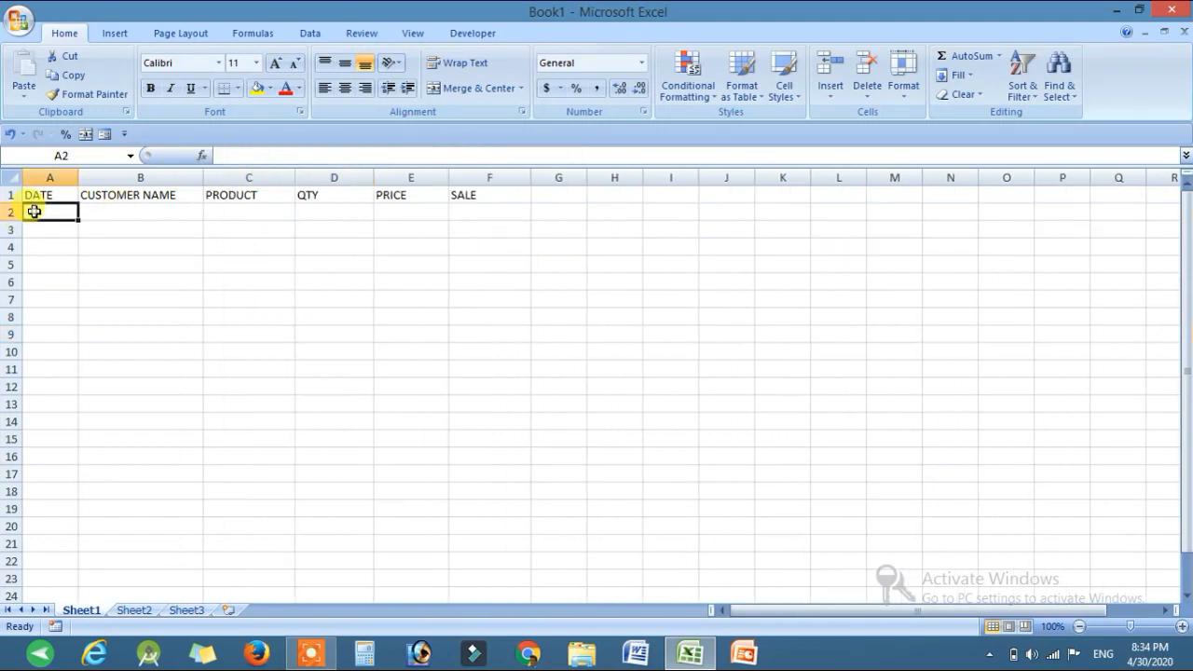
click(113, 210)
click(245, 212)
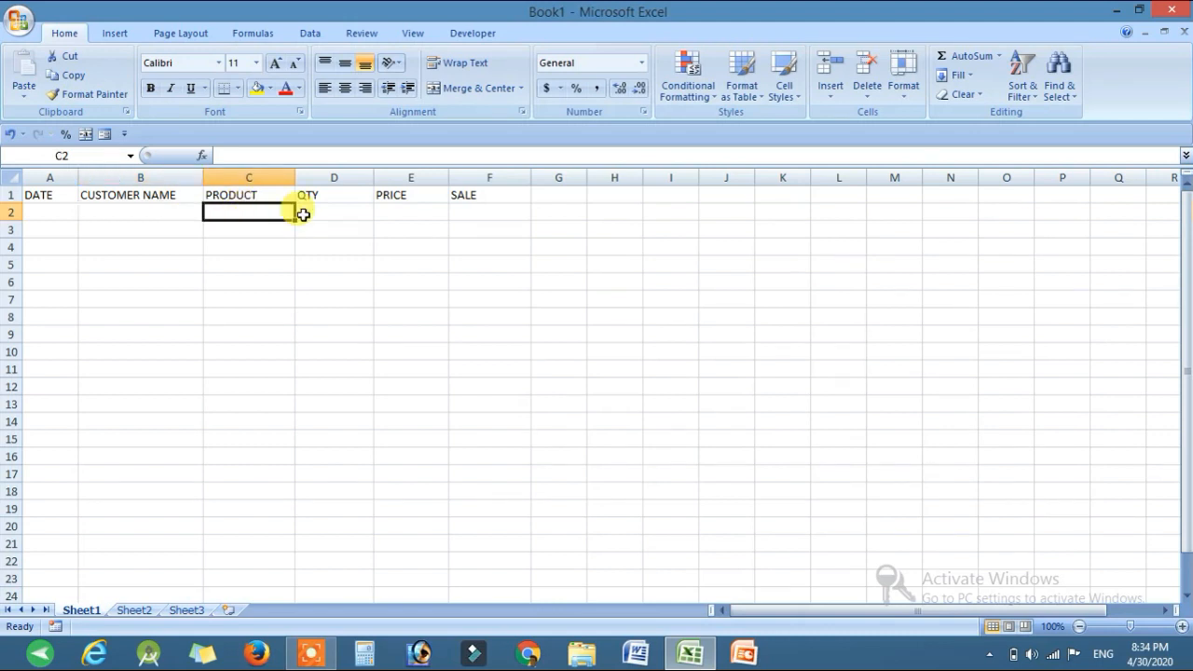
click(345, 211)
click(395, 210)
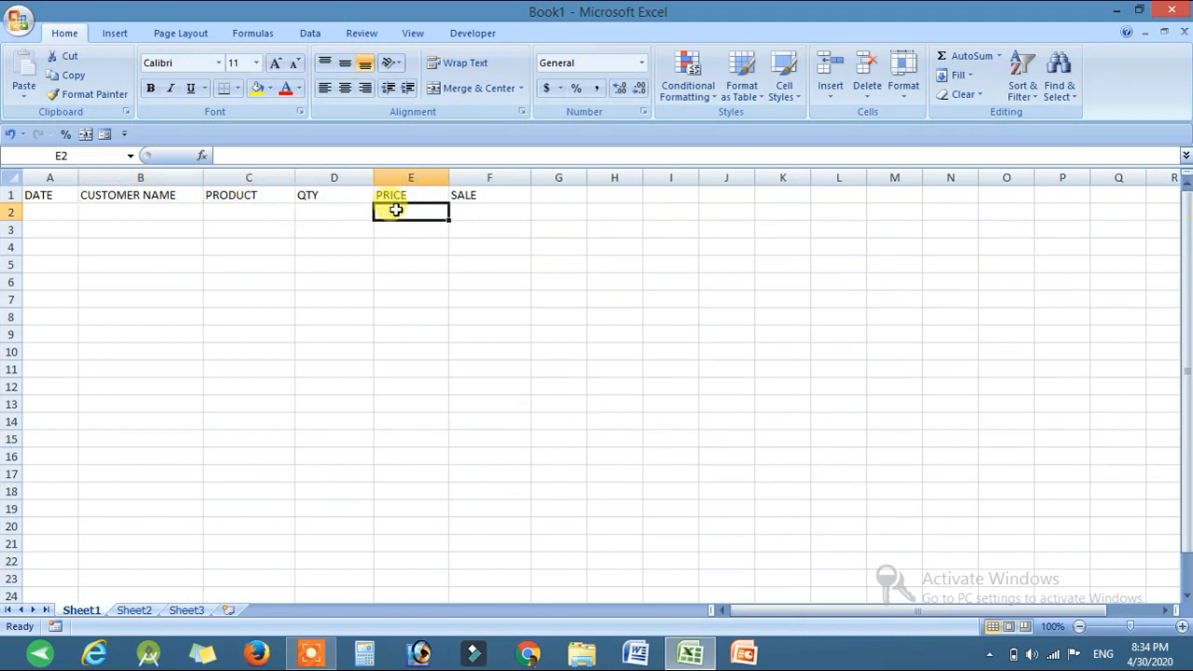
click(465, 211)
Step: Widen the SALE column further and select the empty record row A2:F2
drag(527, 177, 559, 177)
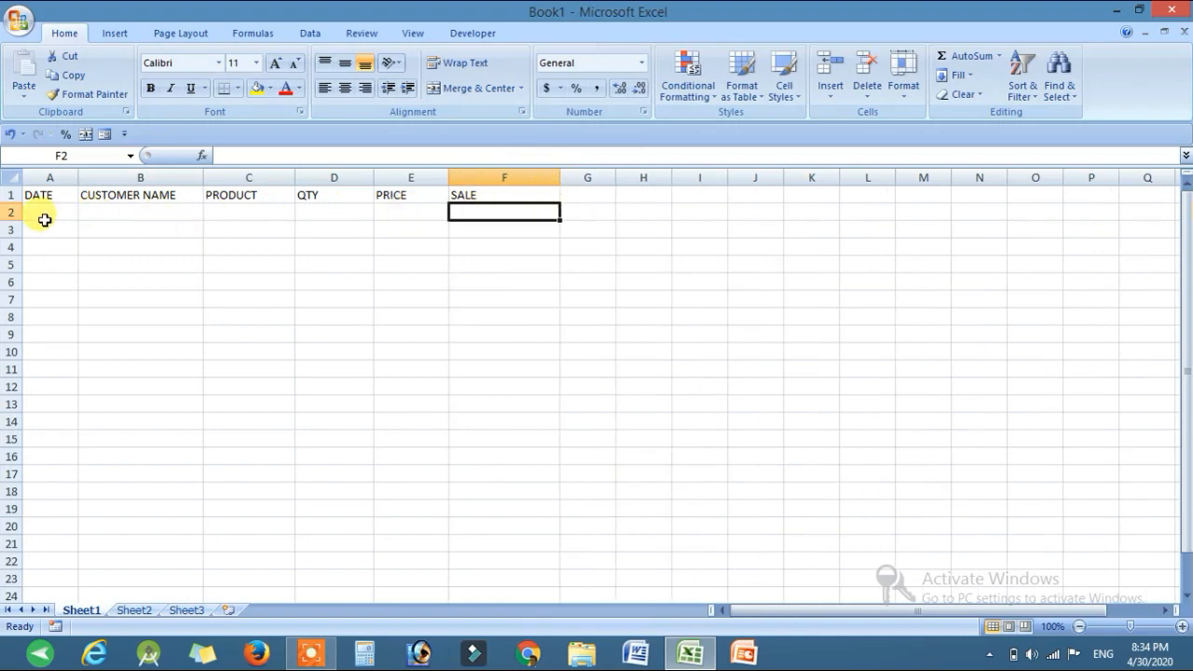
drag(39, 211, 522, 213)
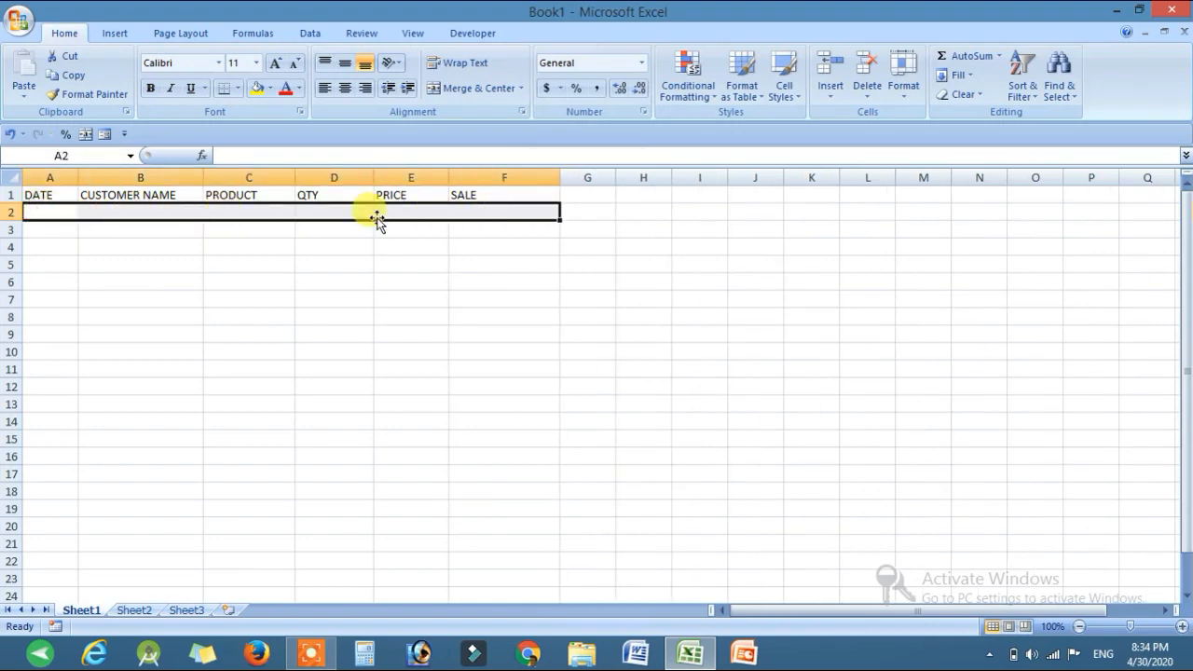
Step: Enter the first sales record in row 2: date 1/4/2020, CUSTOMER-1, BAT, quantity 100, price 1000
click(54, 208)
text(1-4-20)
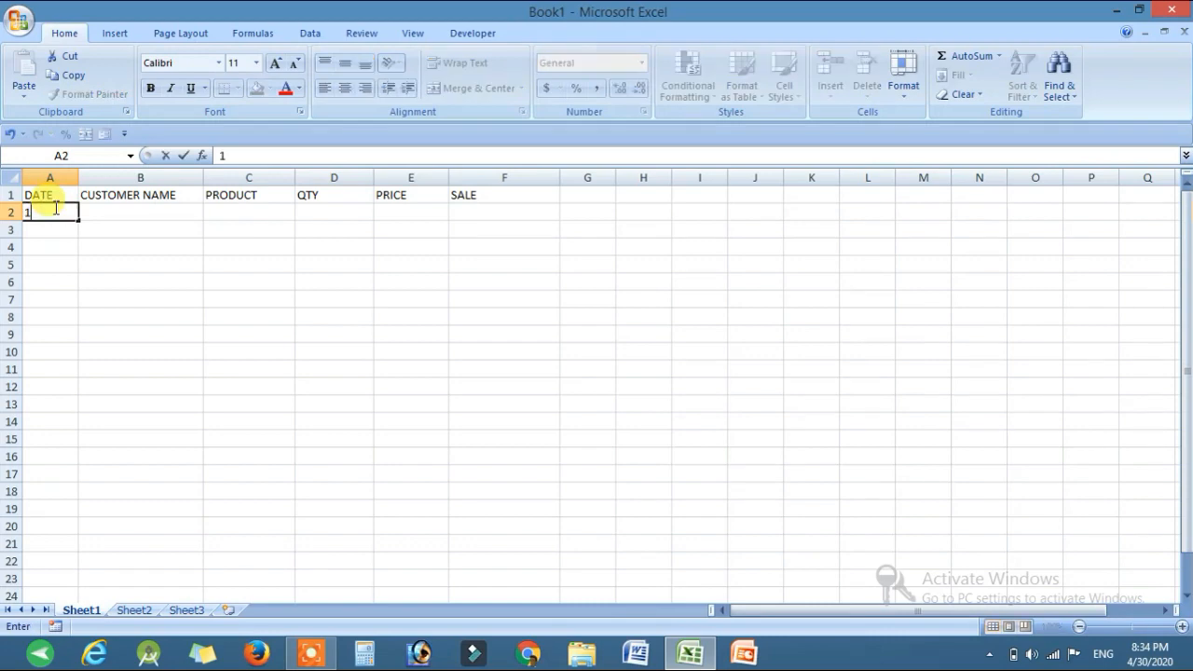
key(Tab)
text(CUSTOMER-1)
key(Tab)
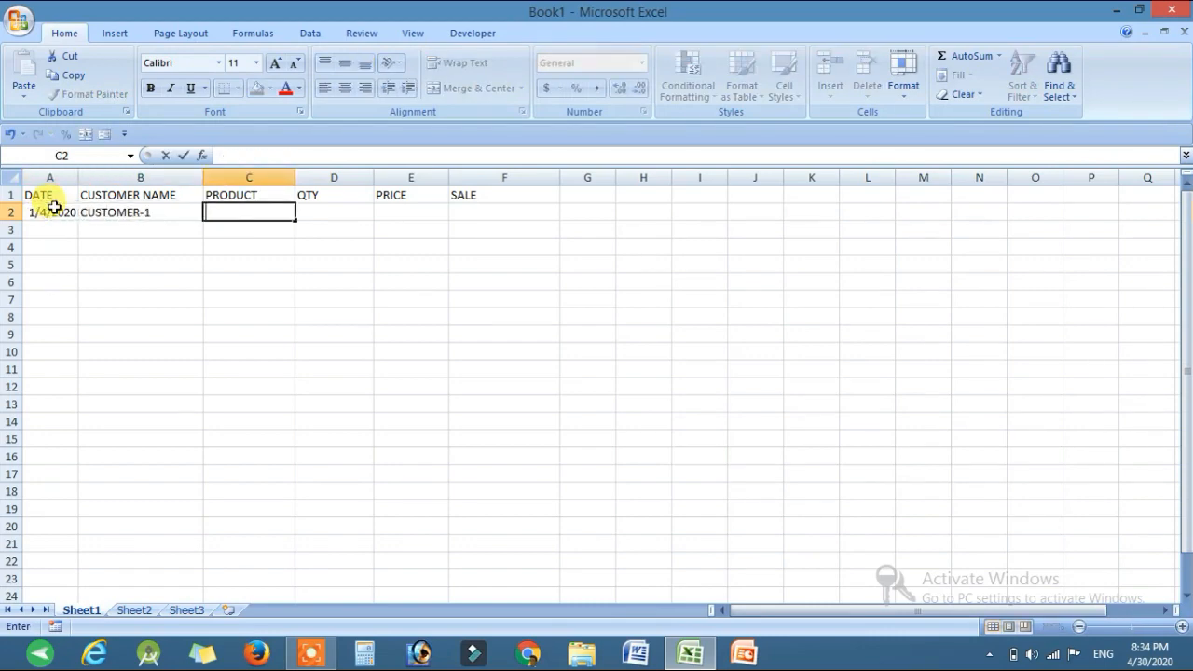
text(BAT)
key(Tab)
text(100)
key(Tab)
text(1000)
key(Tab)
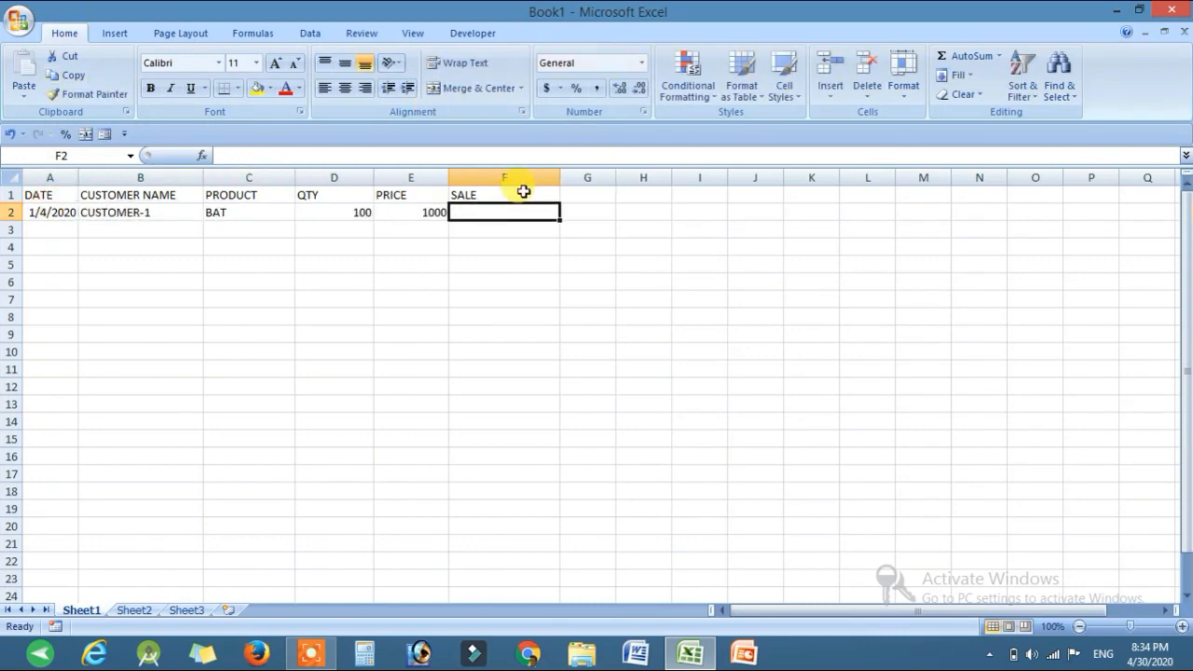
Step: Calculate the first record's SALE in F2 with the formula =D2*E2
text(=)
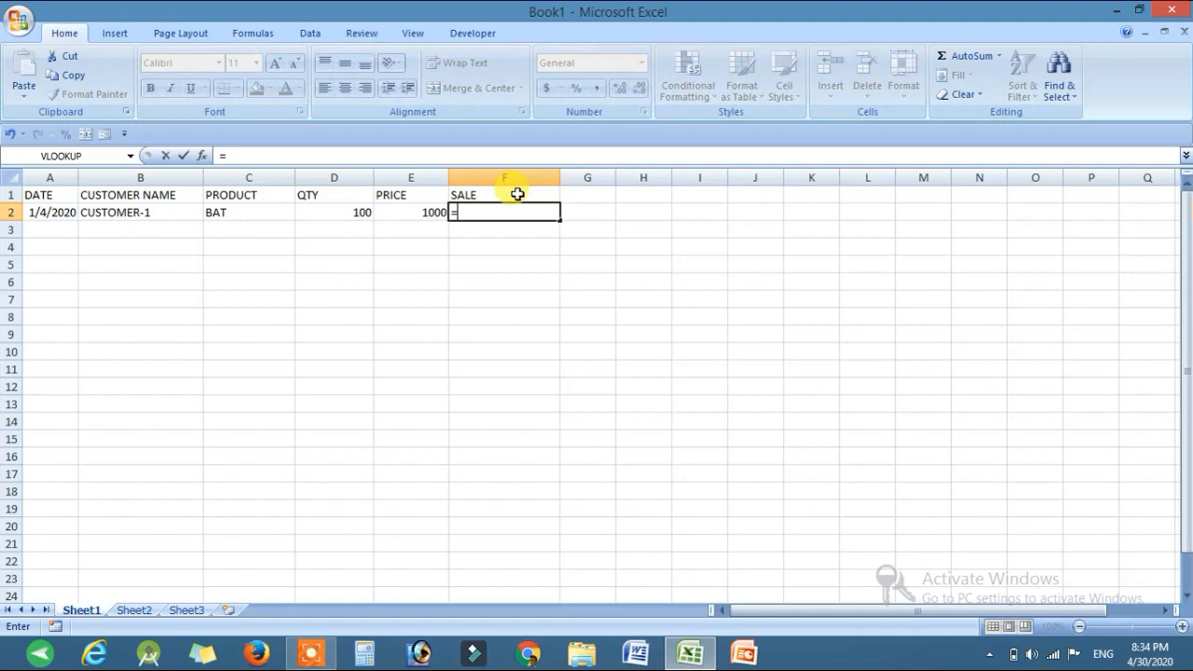
click(363, 212)
text(*)
click(399, 213)
key(Return)
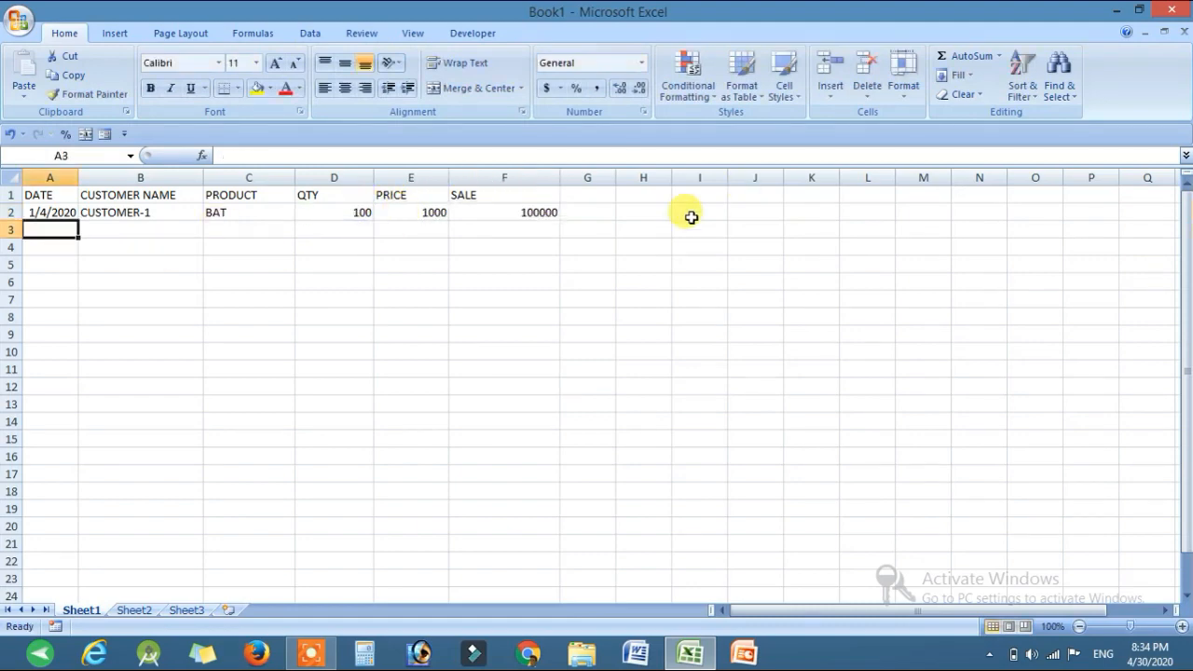
Step: Fill the date series from A2 down to row 63 and widen the DATE column so every date fits
click(37, 212)
drag(80, 223, 82, 568)
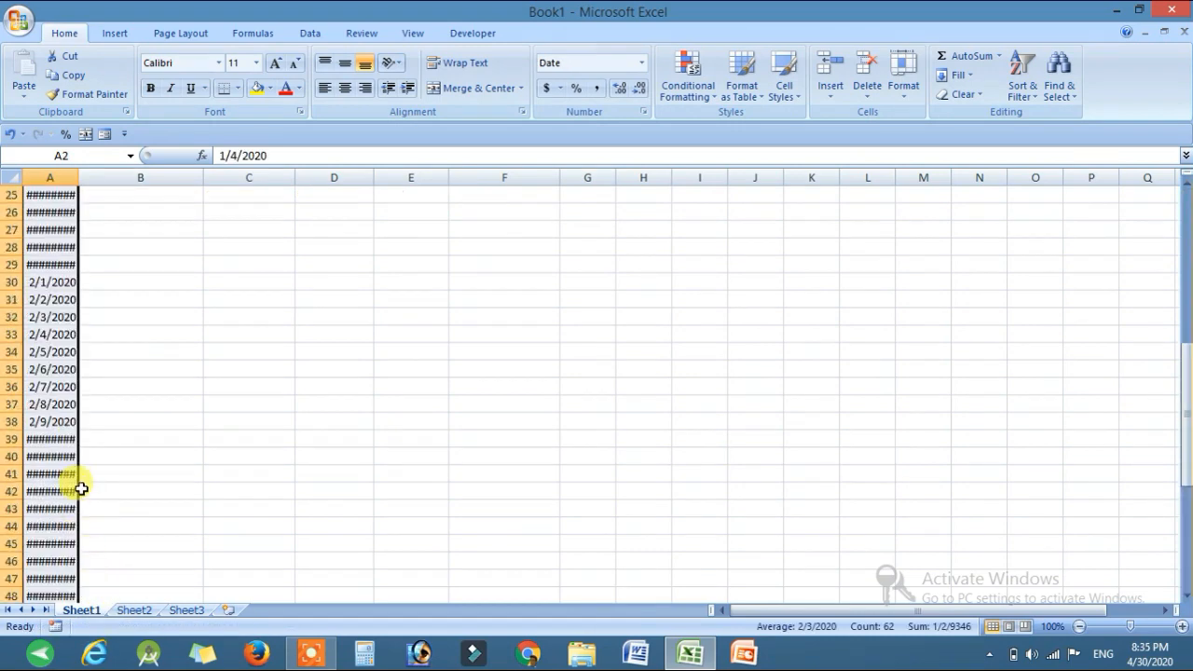
double_click(79, 169)
drag(81, 176, 88, 176)
scroll(448, 260, up, 8)
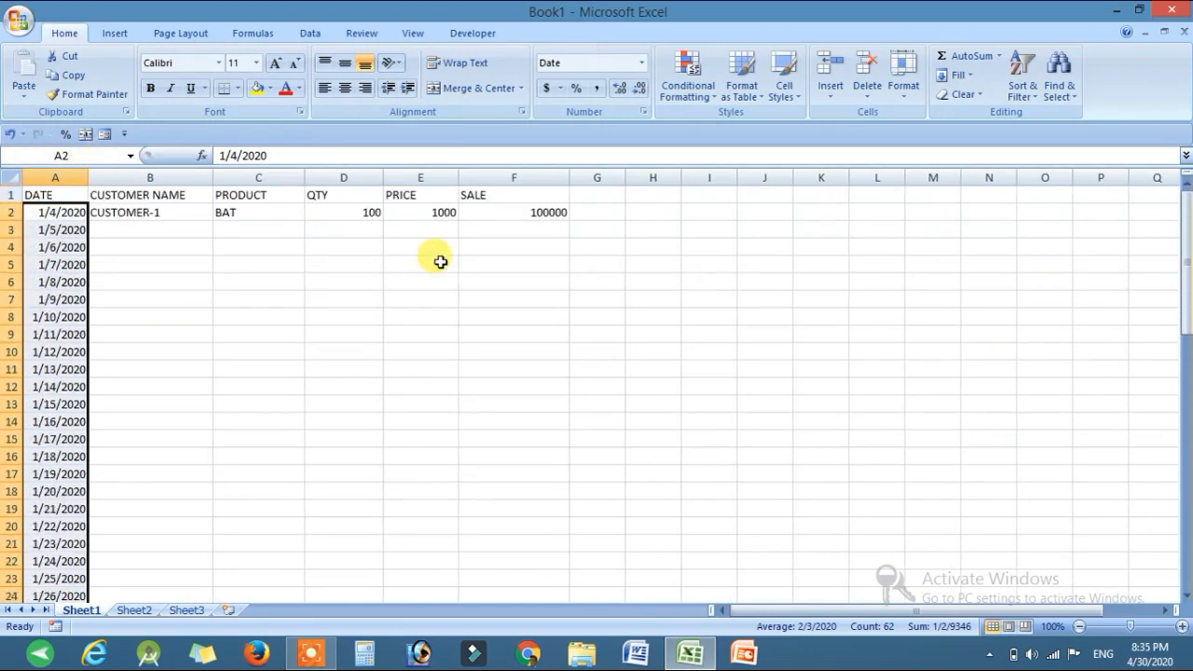
Step: Fill the SALE formula from F2 down to row 63 and adjust the widths of the PRICE and SALE columns
click(527, 212)
drag(570, 221, 540, 568)
scroll(541, 568, up, 14)
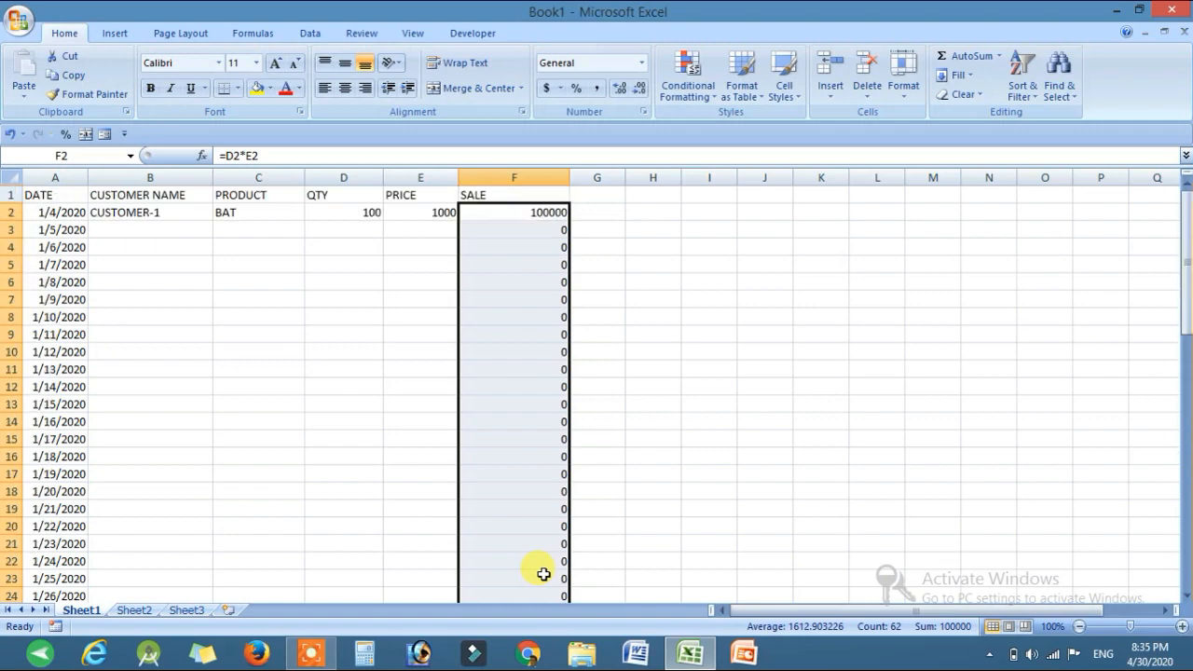
double_click(569, 177)
drag(499, 180, 472, 178)
Step: Enter the second sales record in row 3: CUSTOMER-2, BALL, quantity 1000, price 150
click(164, 235)
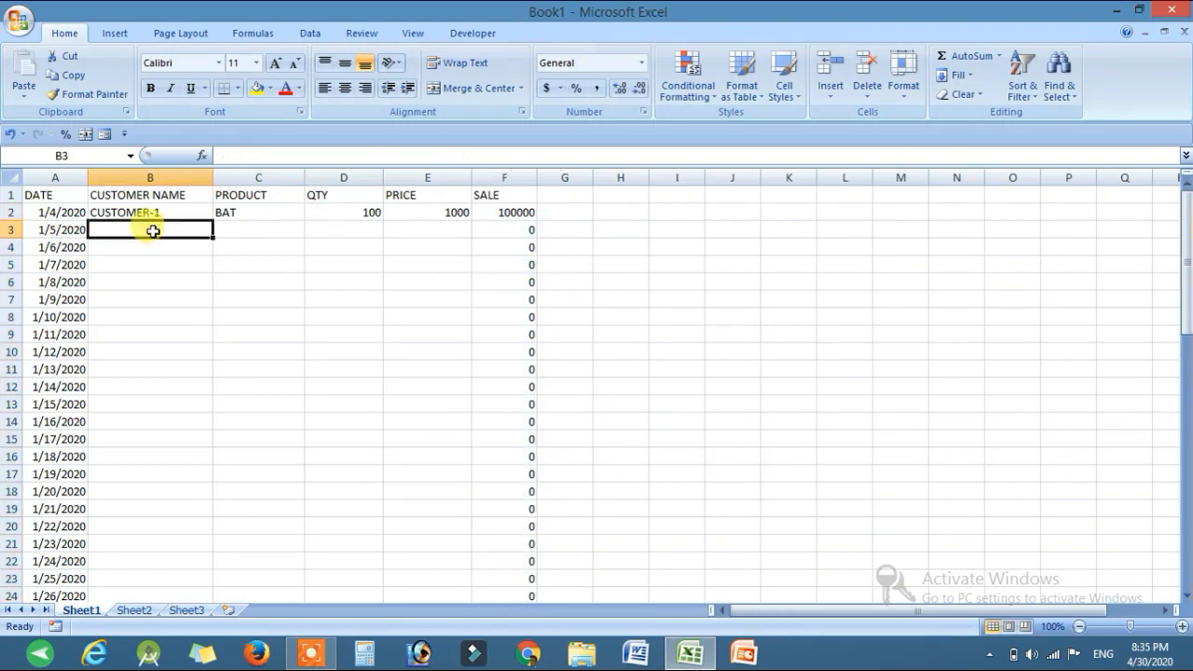
text(CUSTOMER-1)
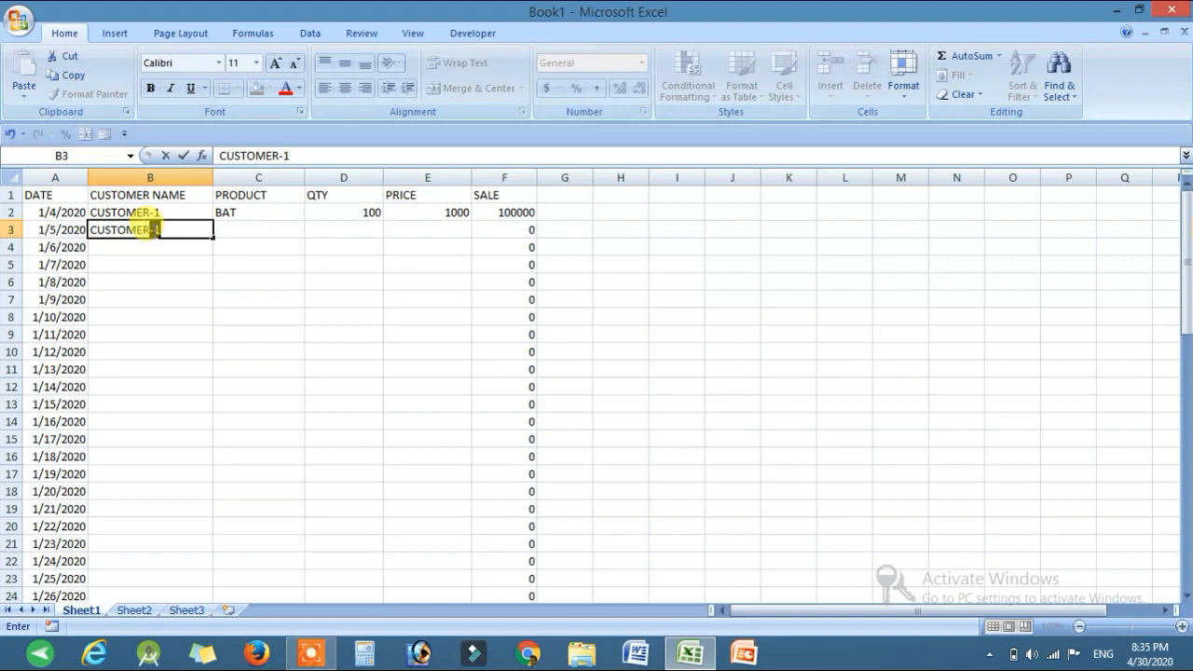
key(Tab)
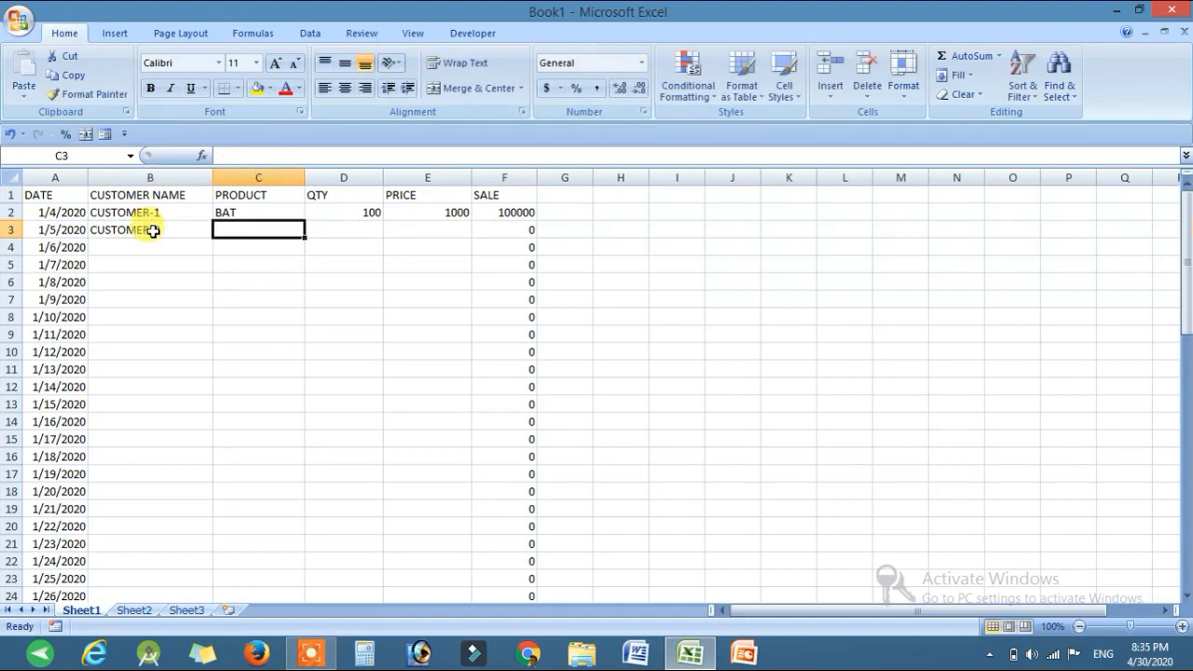
text(BALL)
key(Tab)
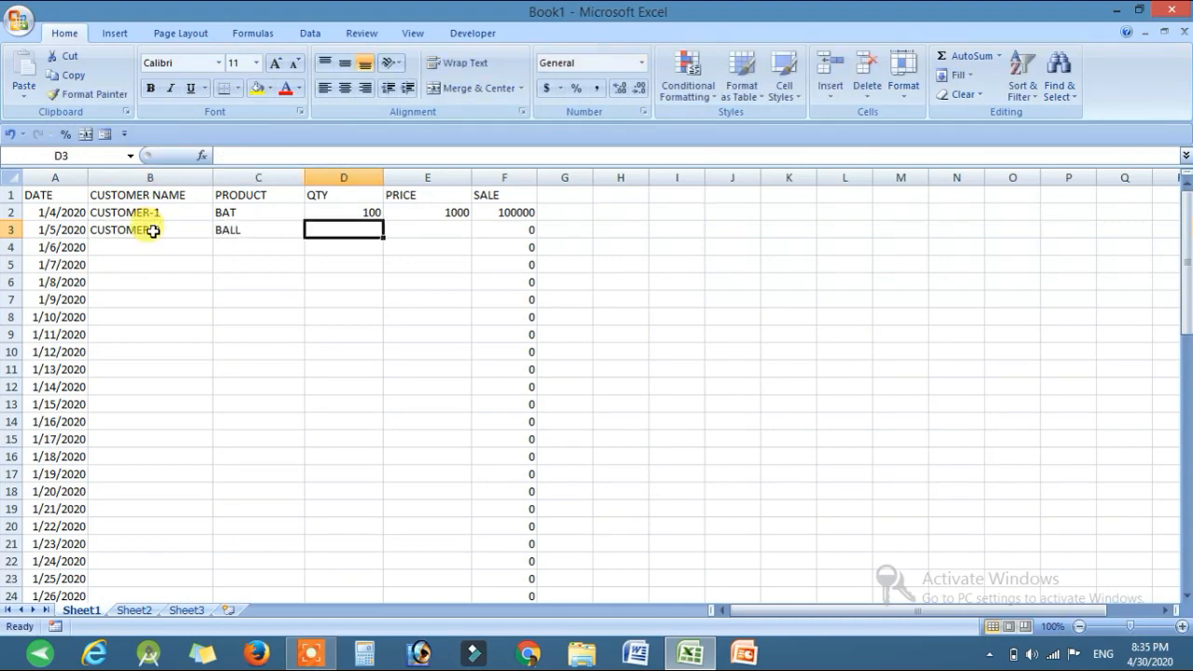
text(1000)
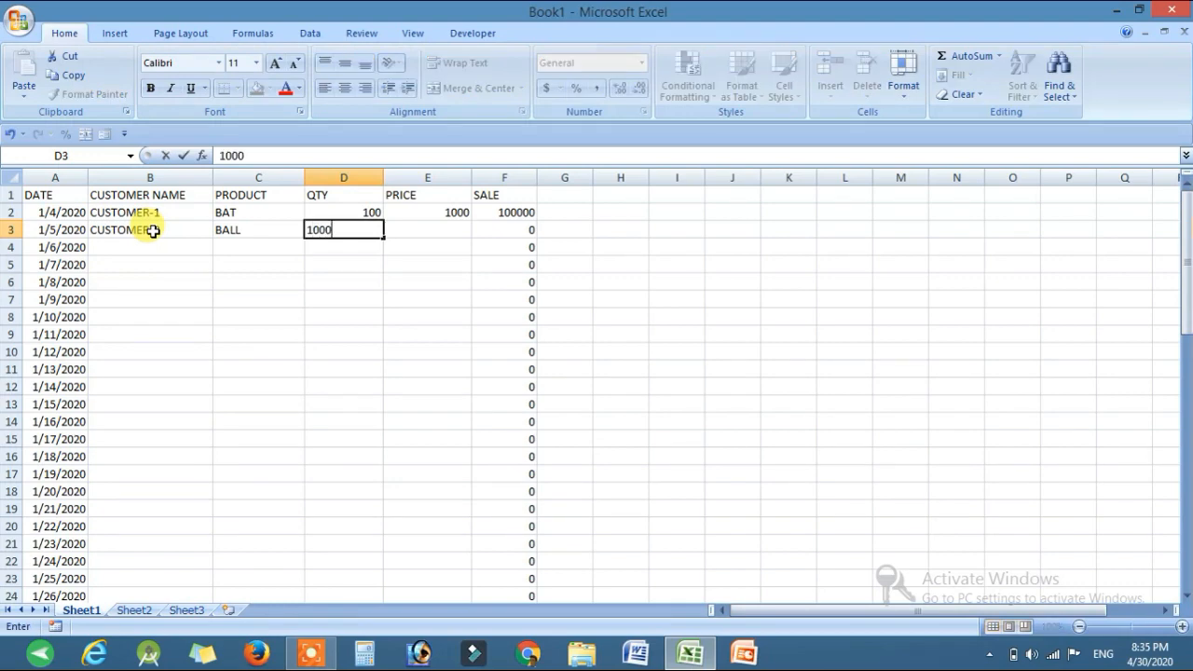
key(Tab)
text(1)
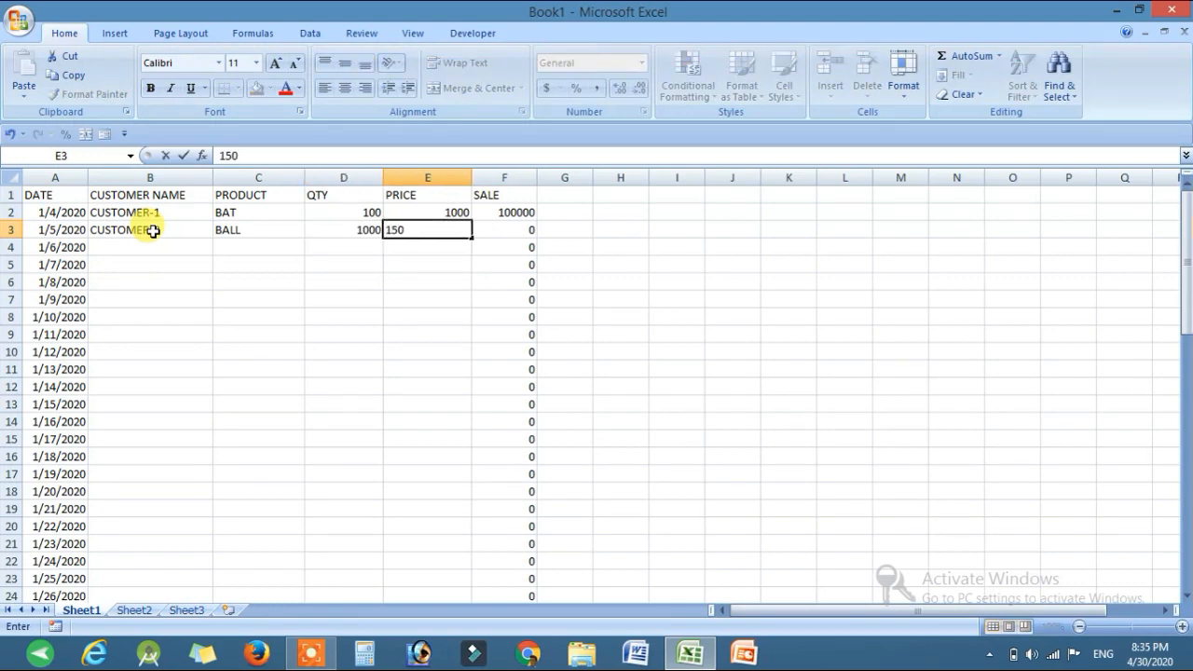
key(Return)
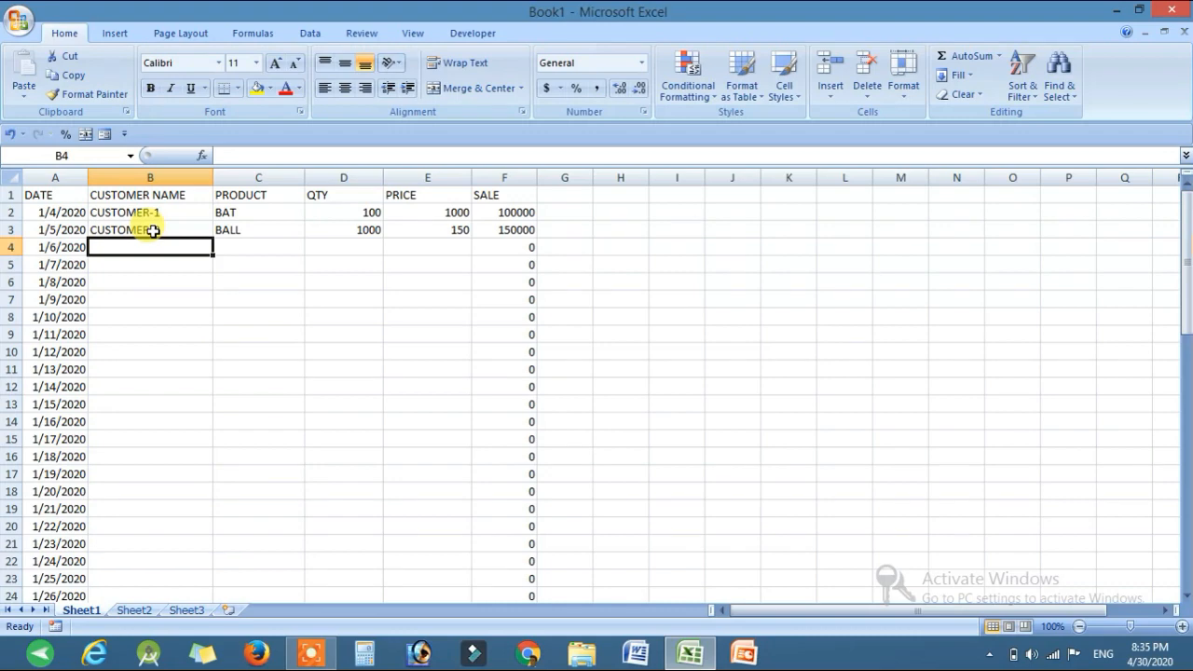
Step: Enter CUSTOMER-3 as the customer and GLOVES as the product in row 4
text(CUSTOMER-3)
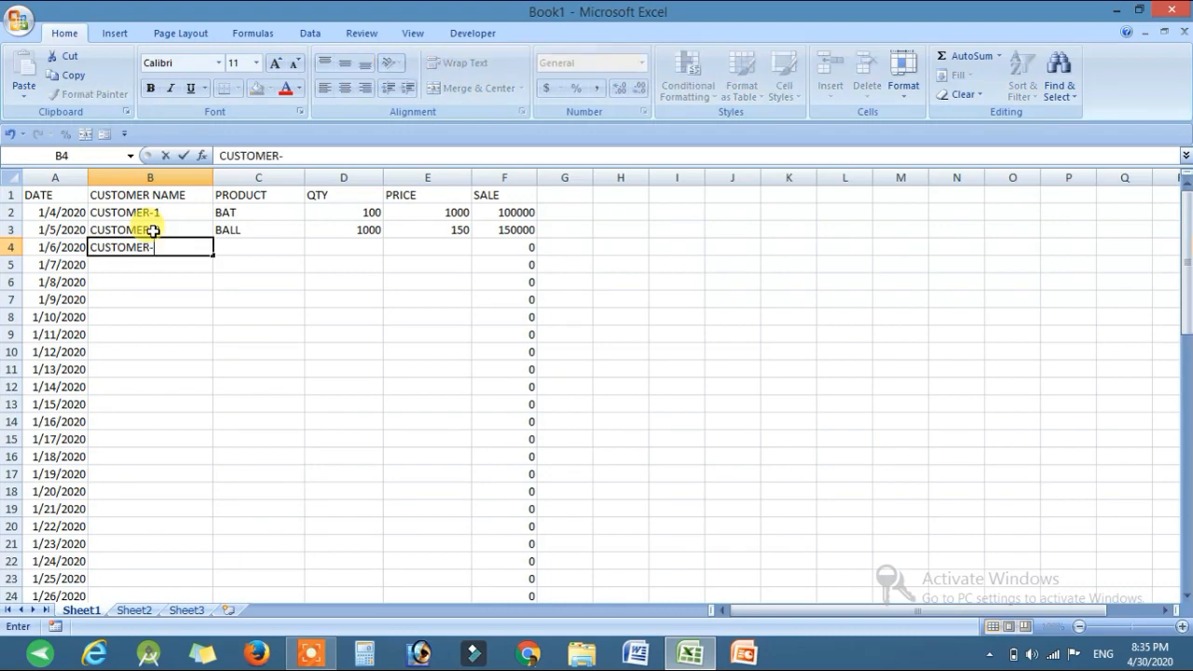
key(Tab)
text(GLOVES)
key(Tab)
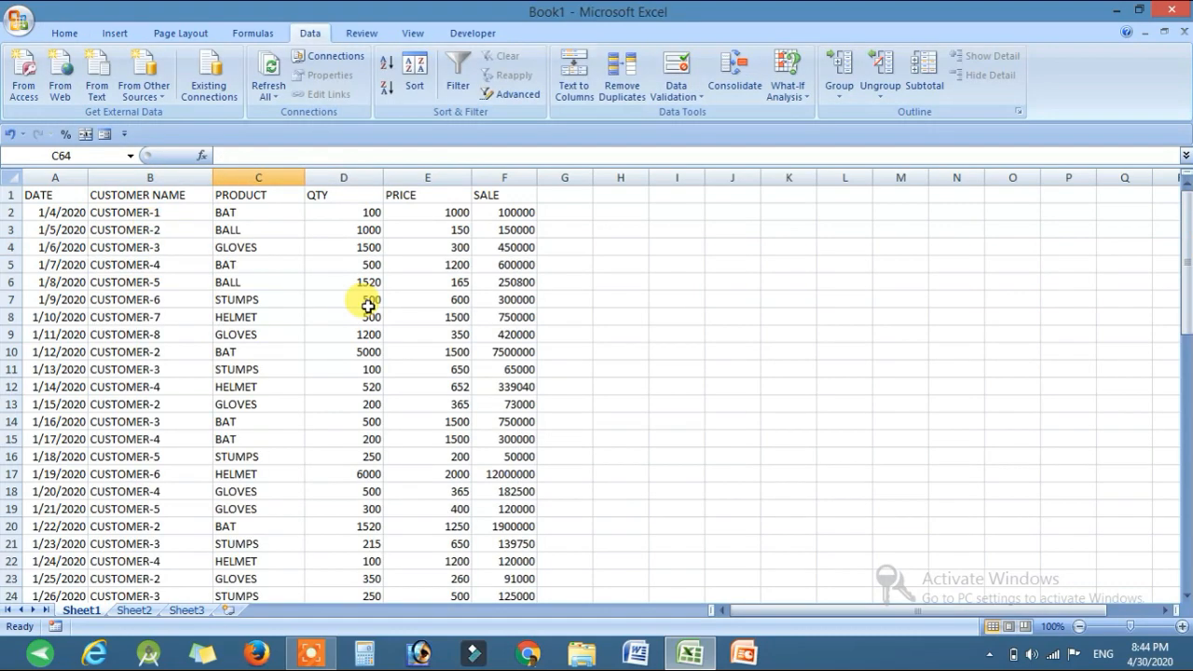
Step: Apply all borders to the whole sales table, A1:F63
drag(508, 196, 21, 562)
click(64, 33)
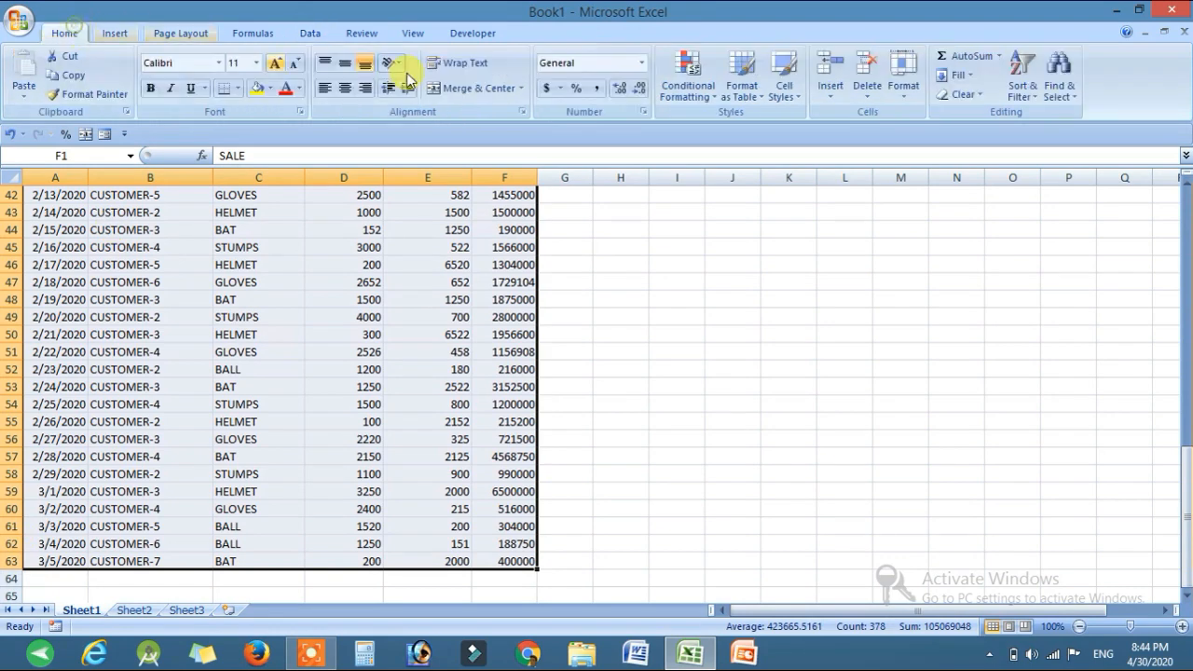
click(239, 89)
click(224, 232)
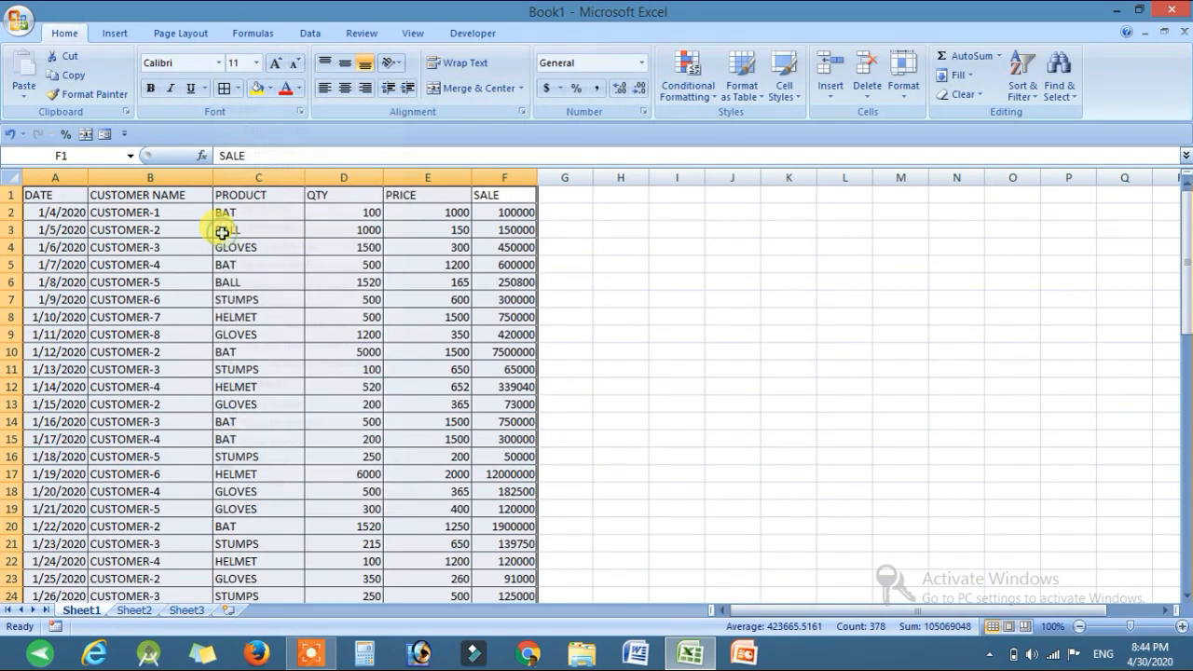
Step: Format the header row A1:F1 as bold, size 12, with a grey fill
drag(500, 195, 42, 195)
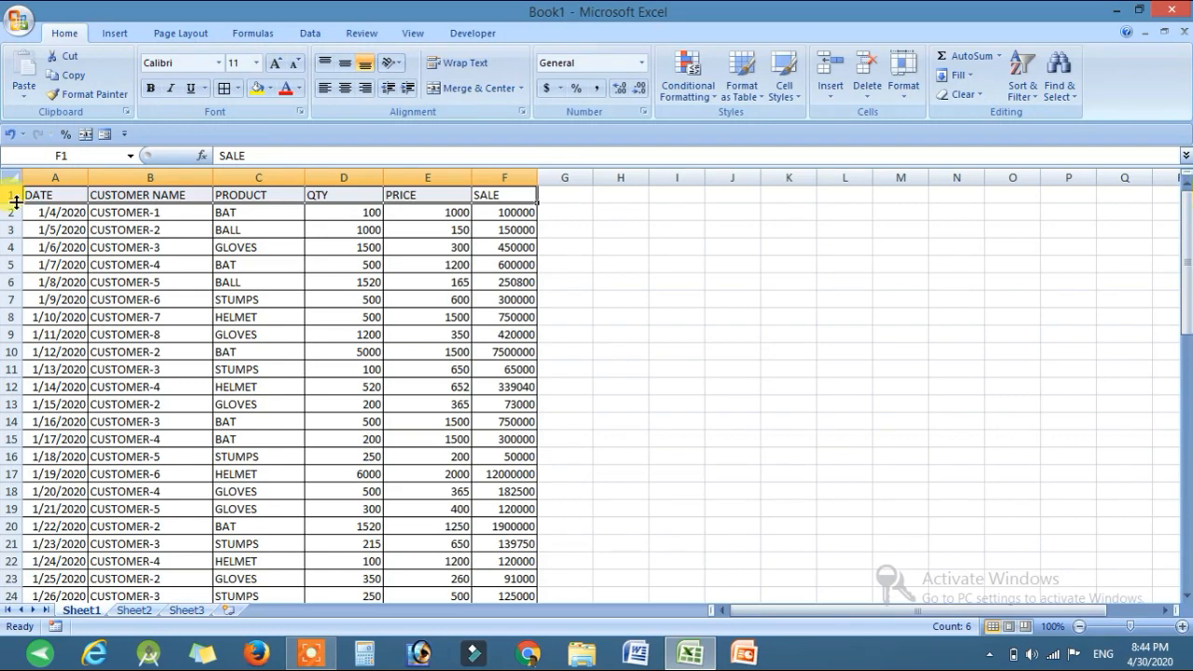
click(149, 88)
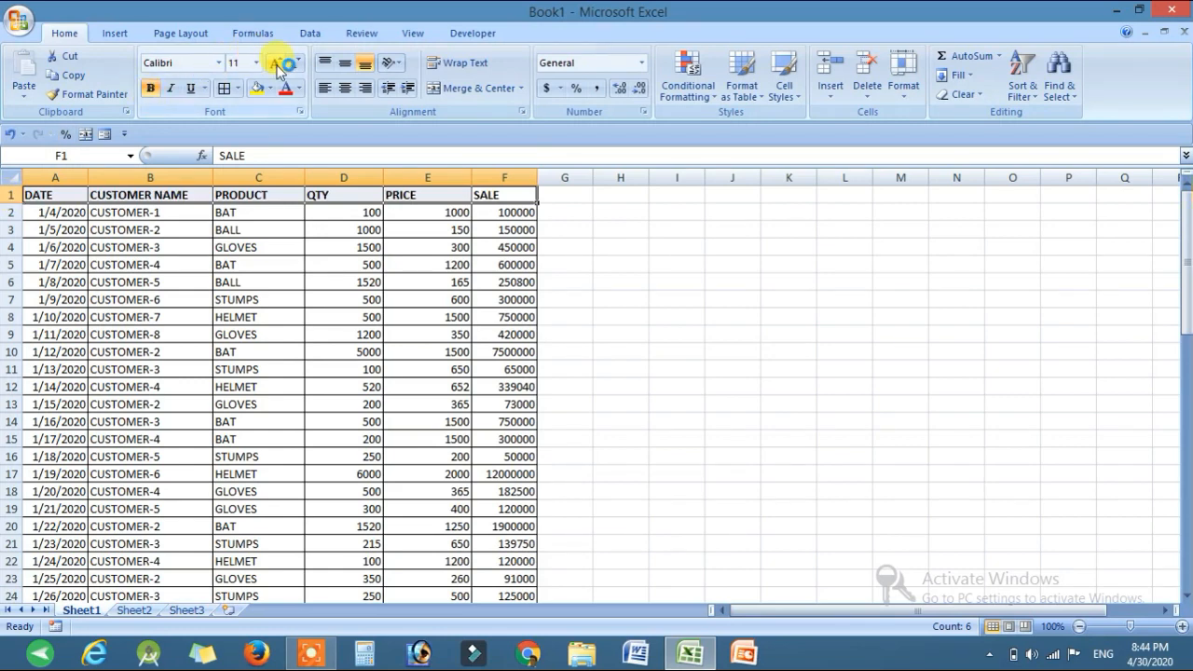
click(275, 62)
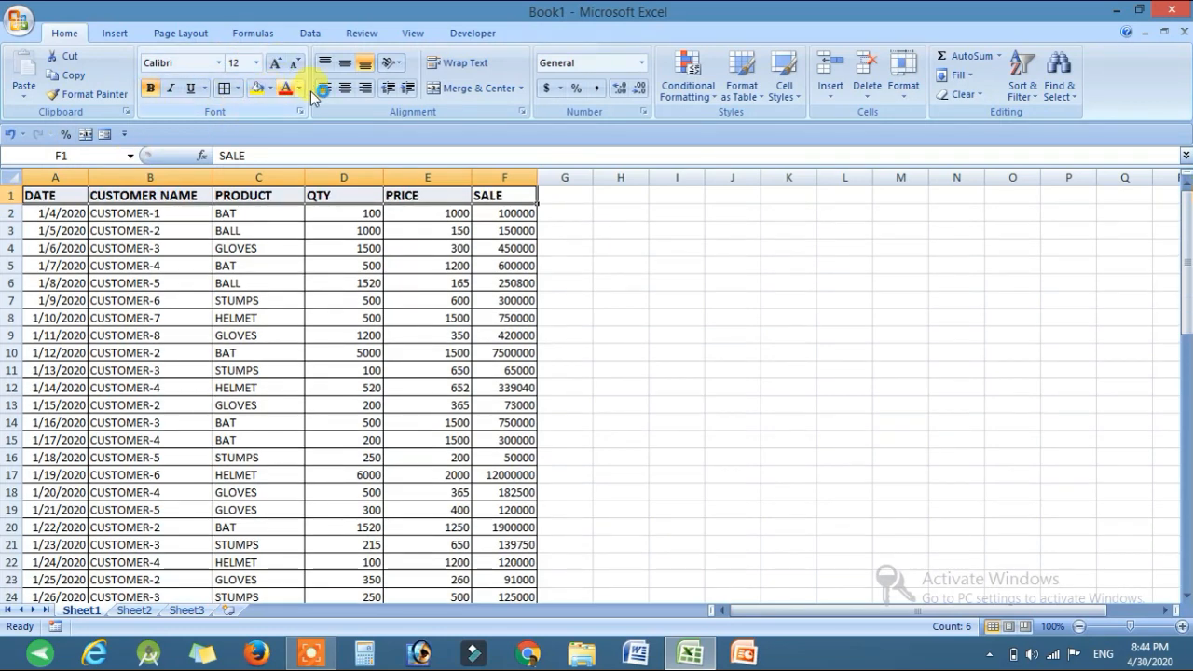
click(269, 88)
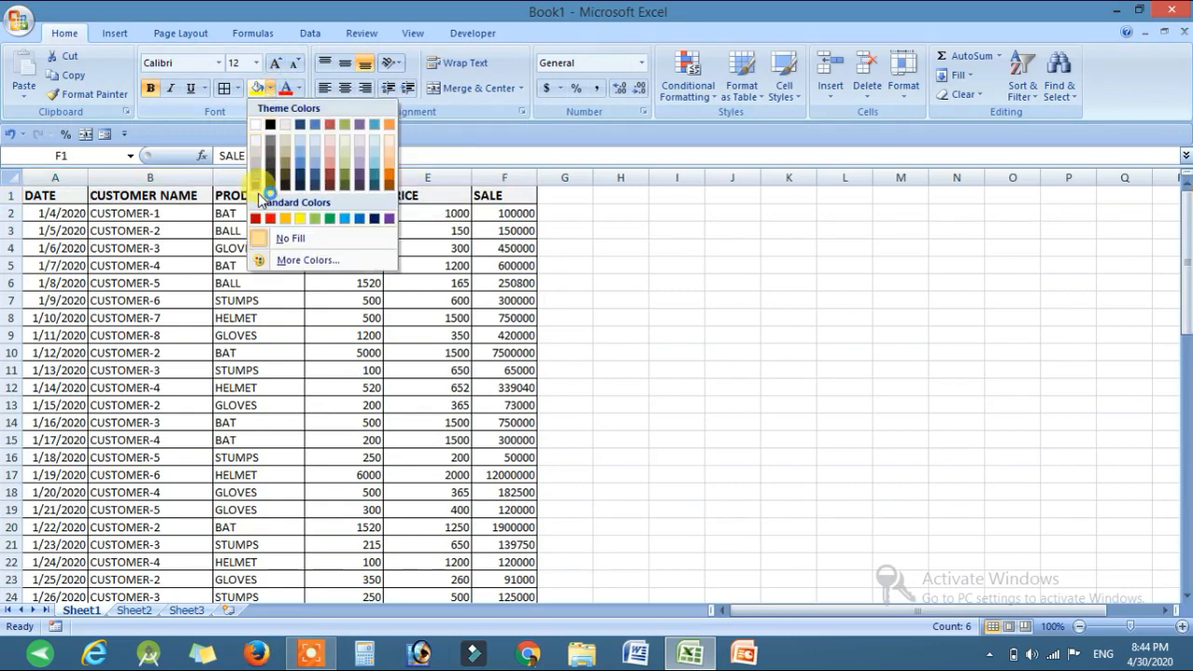
click(257, 165)
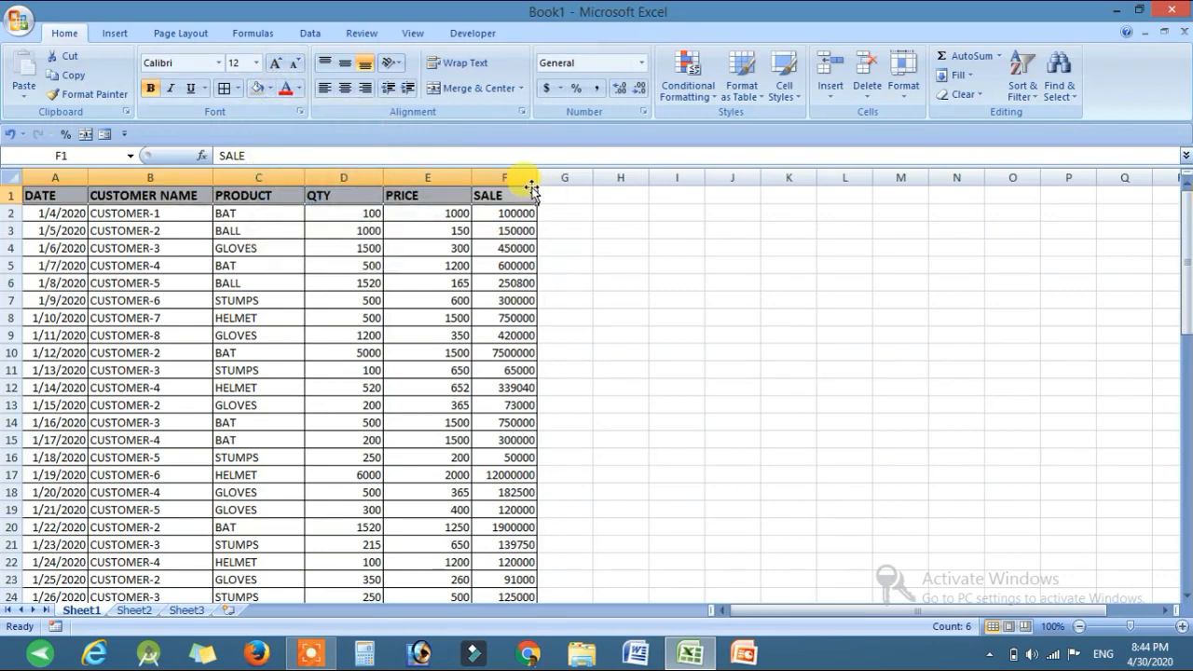
Step: Widen the SALE, CUSTOMER NAME and DATE columns
drag(537, 175, 553, 175)
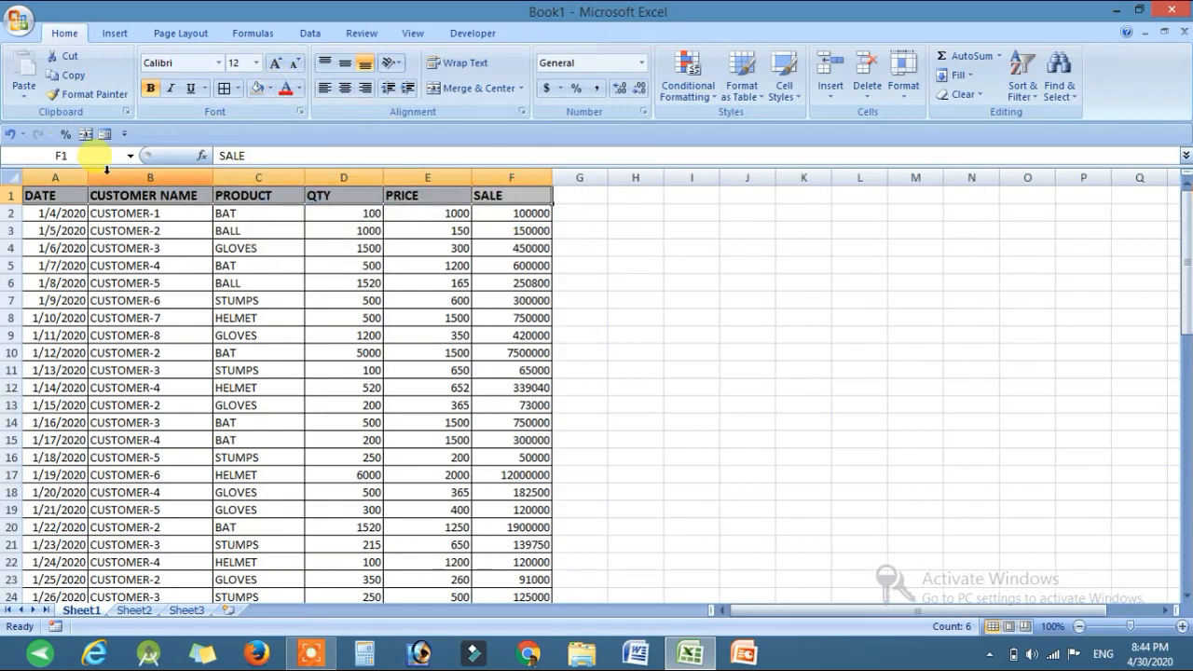
drag(212, 174, 224, 174)
drag(90, 176, 124, 176)
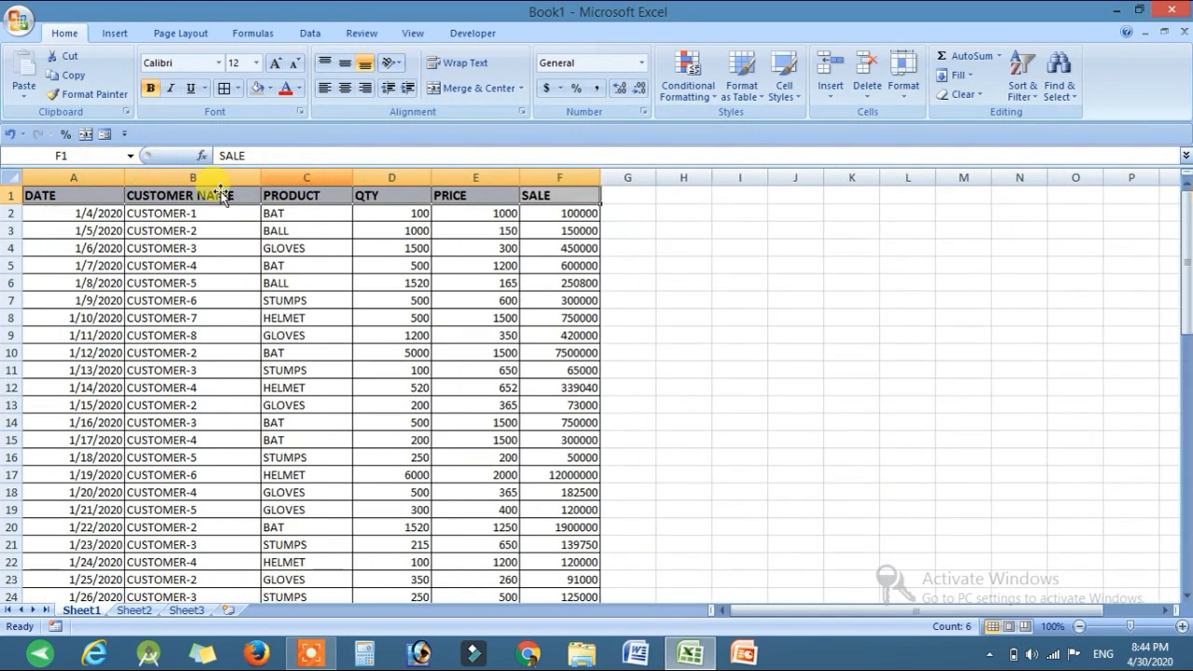
Step: Center the contents of the DATE and PRODUCT columns
click(69, 174)
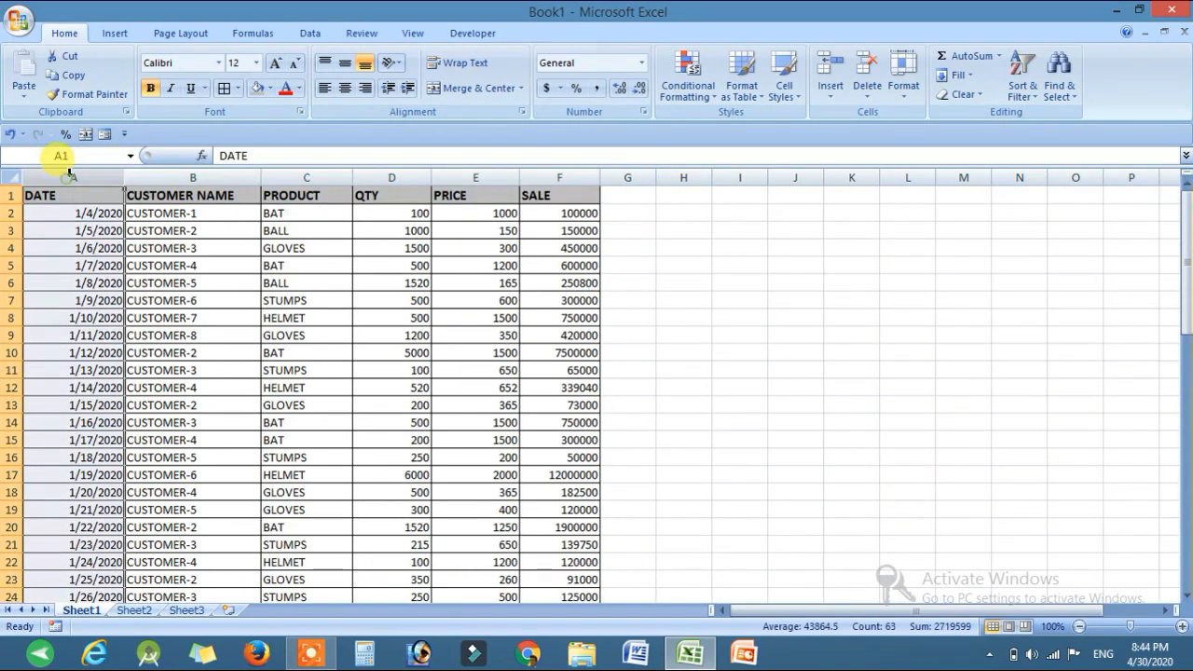
click(342, 89)
click(306, 177)
click(344, 87)
click(559, 331)
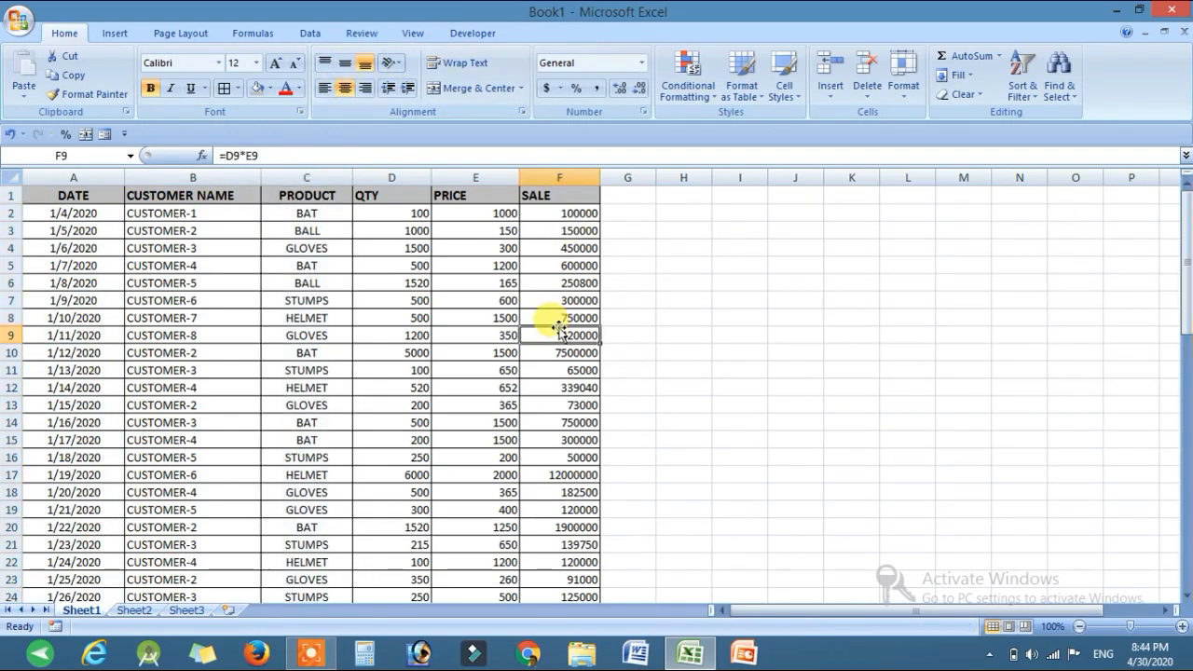
click(307, 440)
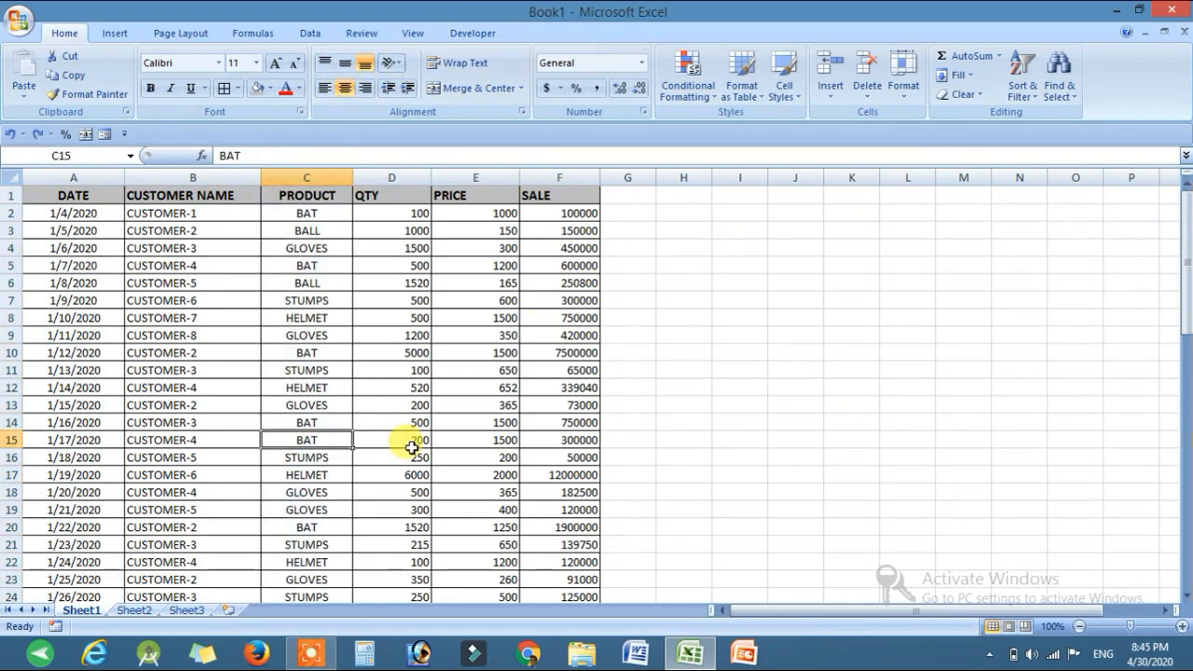
scroll(285, 394, down, 20)
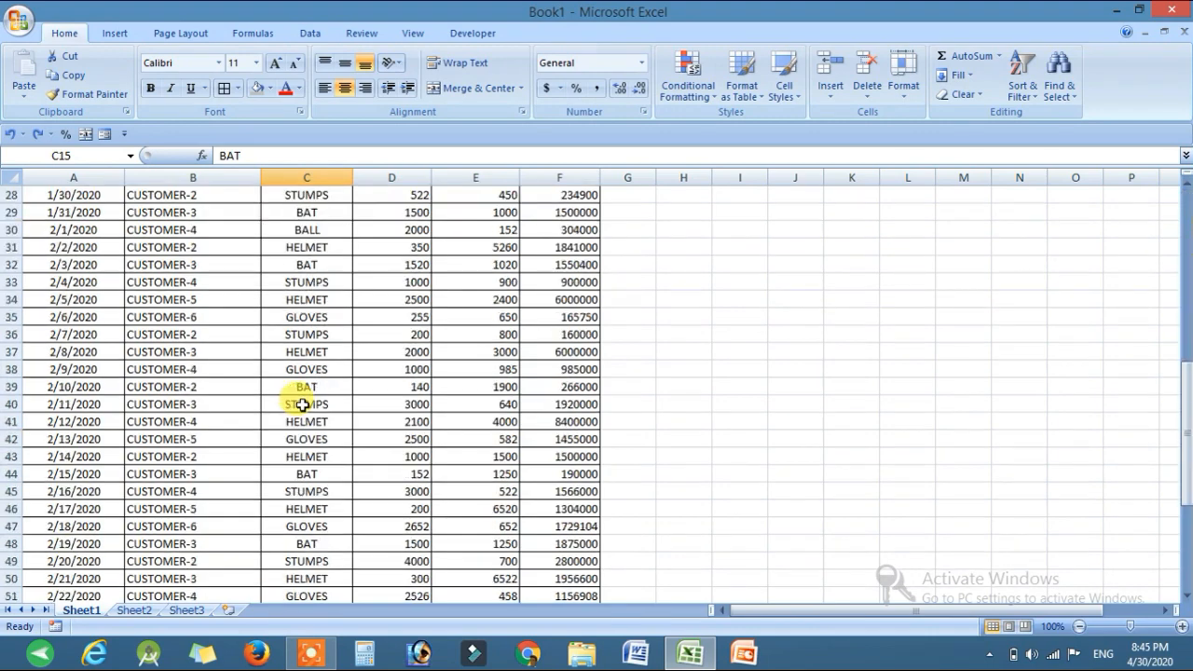
scroll(301, 401, up, 15)
scroll(302, 405, up, 6)
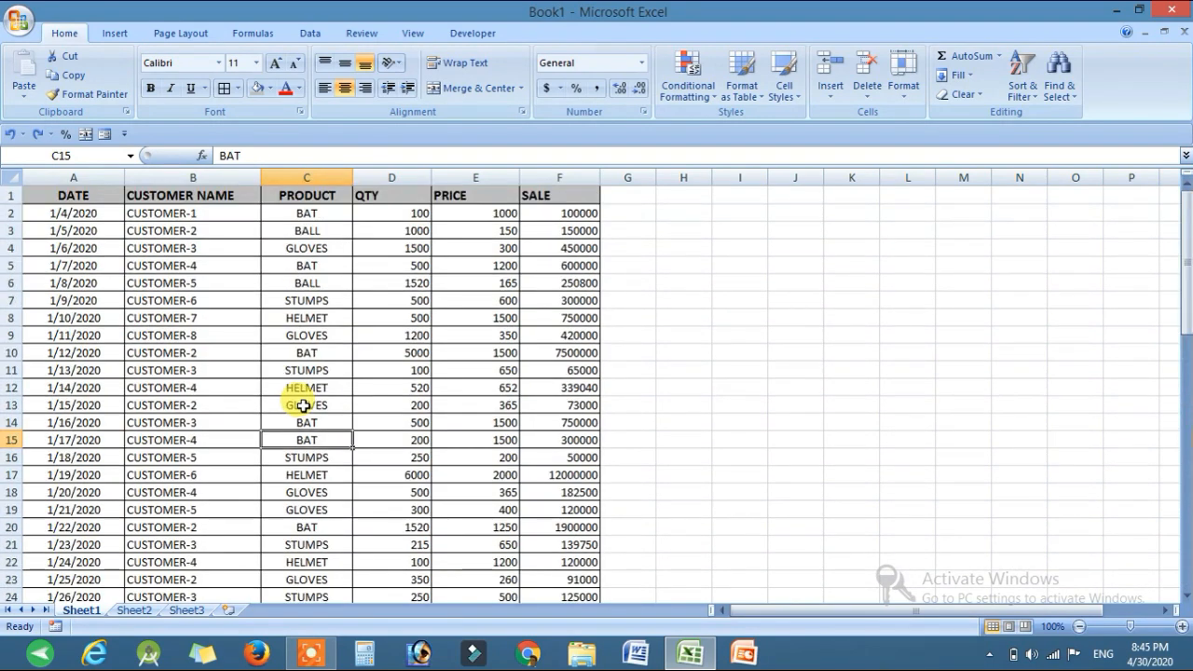
Step: Try clearing the contents of row 14 and of the PRODUCT column, undoing each deletion
click(13, 422)
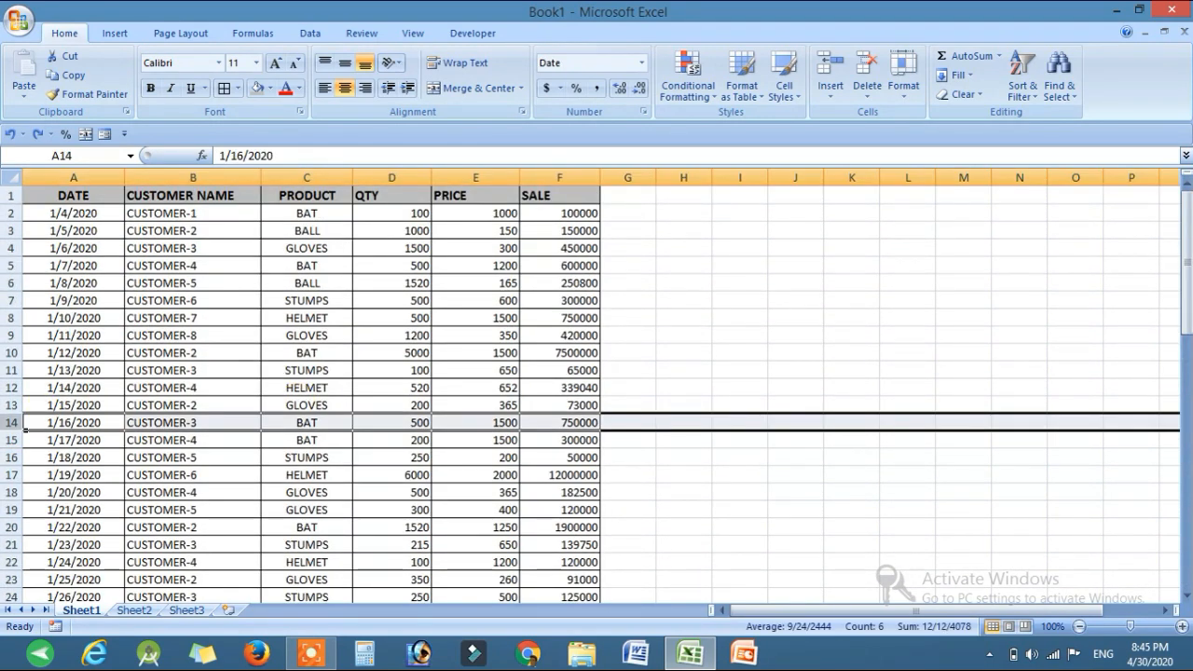
key(Delete)
click(86, 461)
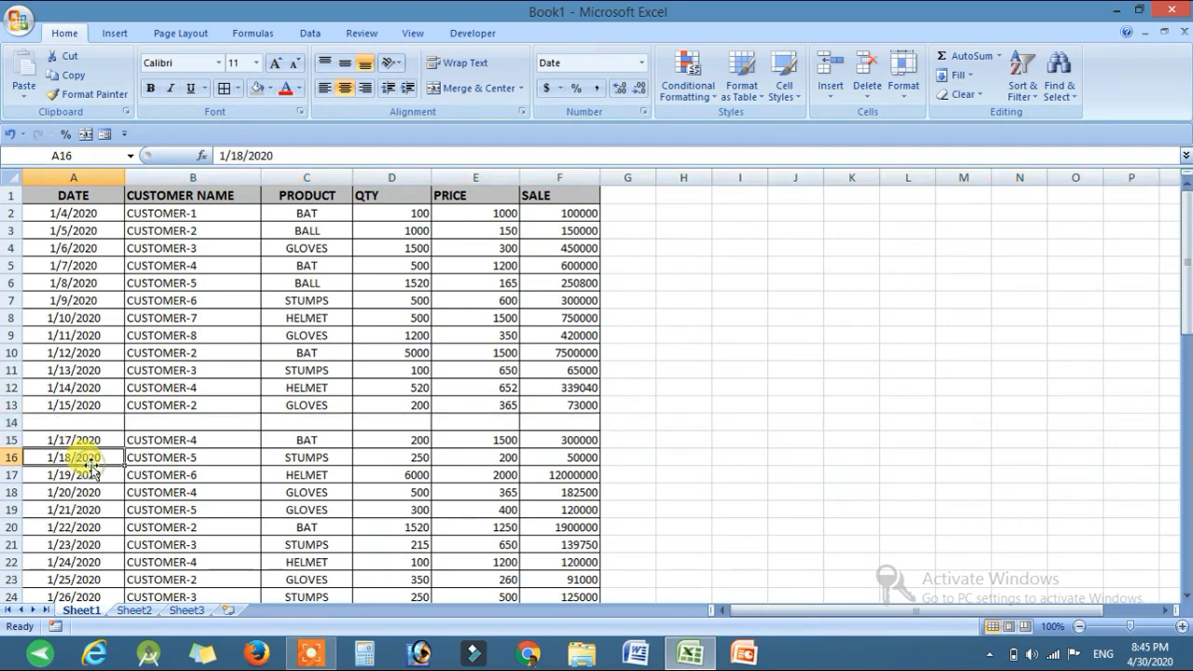
key(ctrl+z)
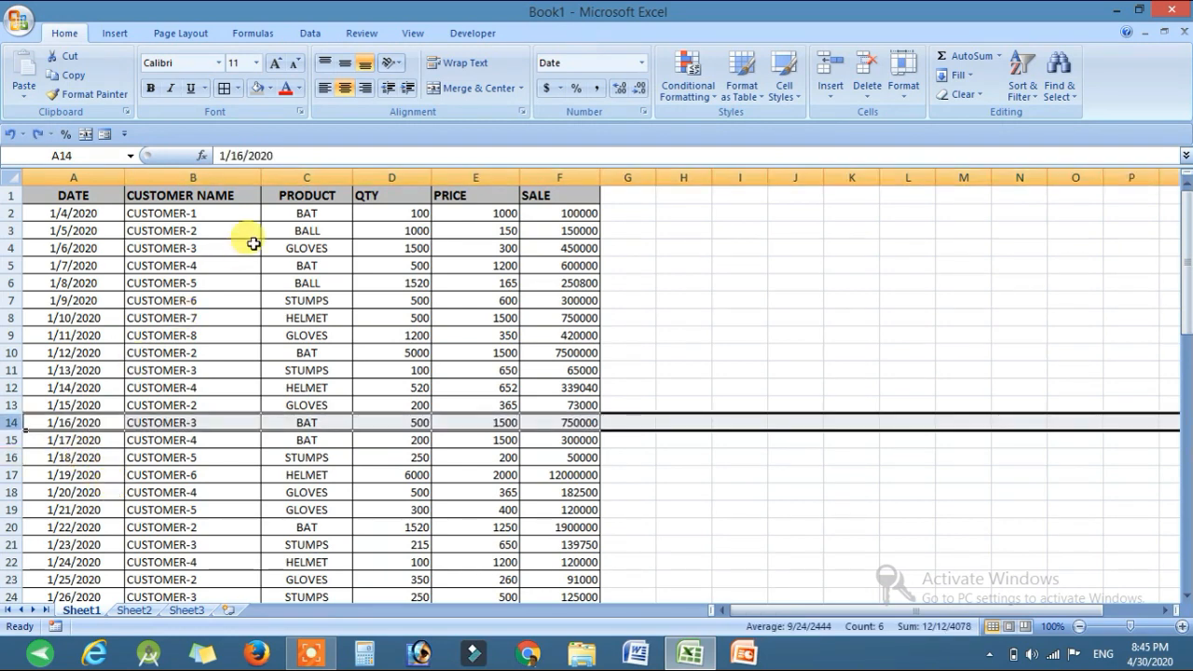
click(293, 177)
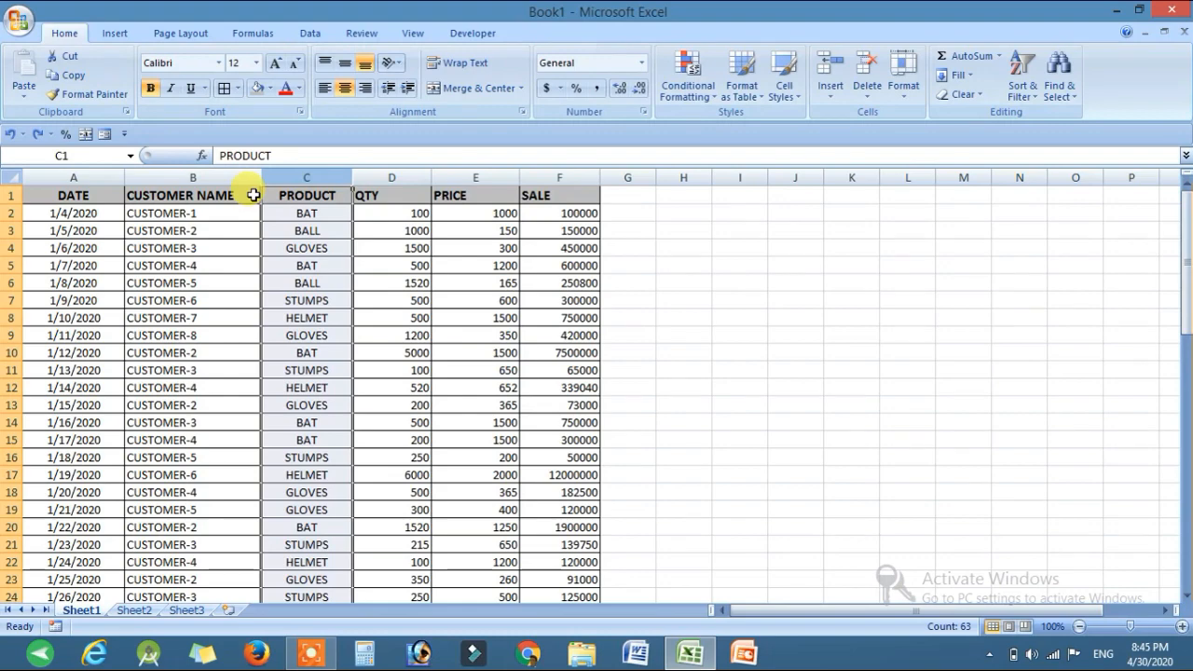
key(Delete)
key(ctrl+z)
Step: Review the sales table from the header row down to the last record in row 63
scroll(374, 356, down, 16)
click(377, 354)
scroll(430, 419, up, 14)
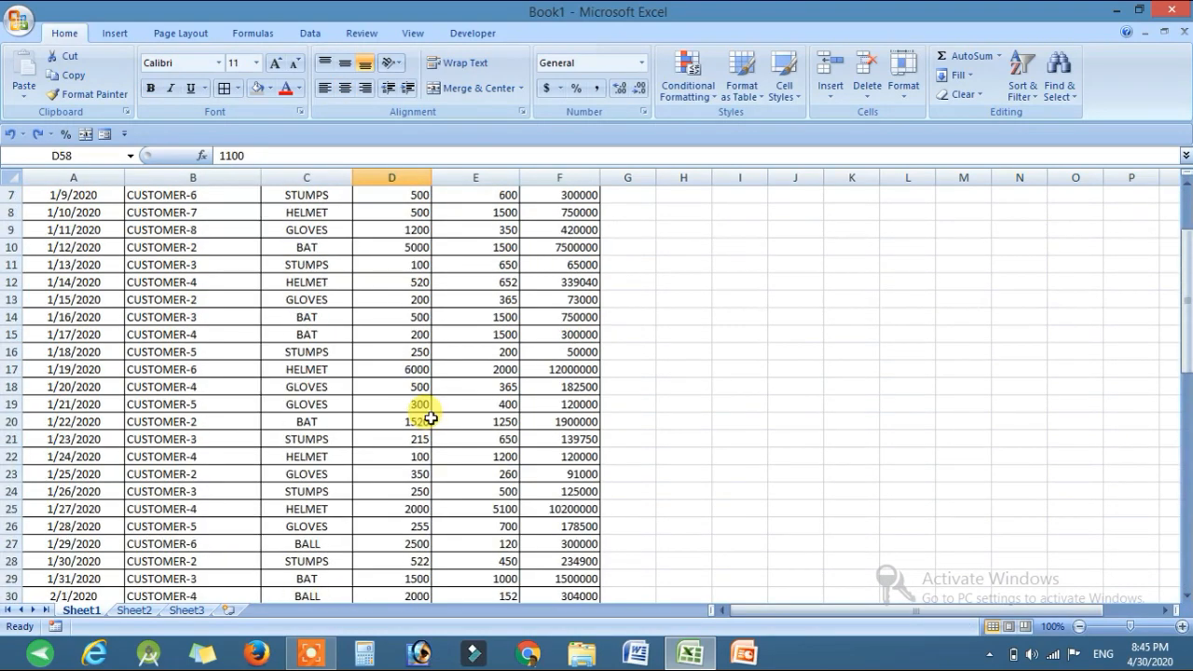
scroll(430, 419, up, 2)
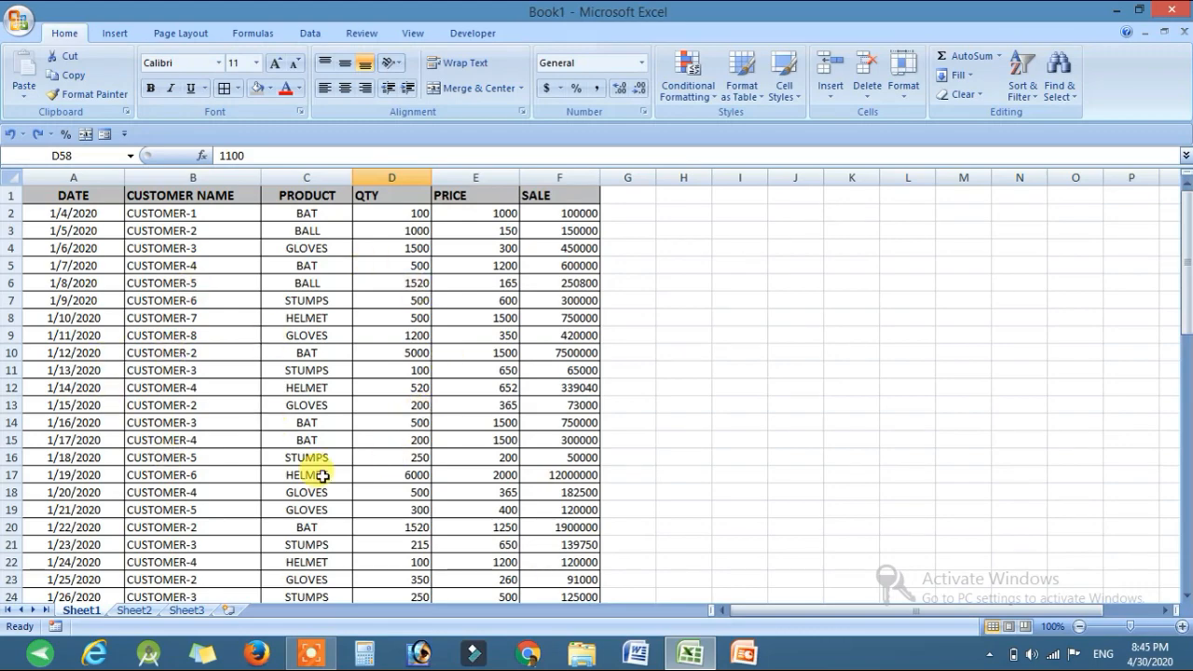
scroll(314, 407, down, 13)
scroll(314, 407, up, 13)
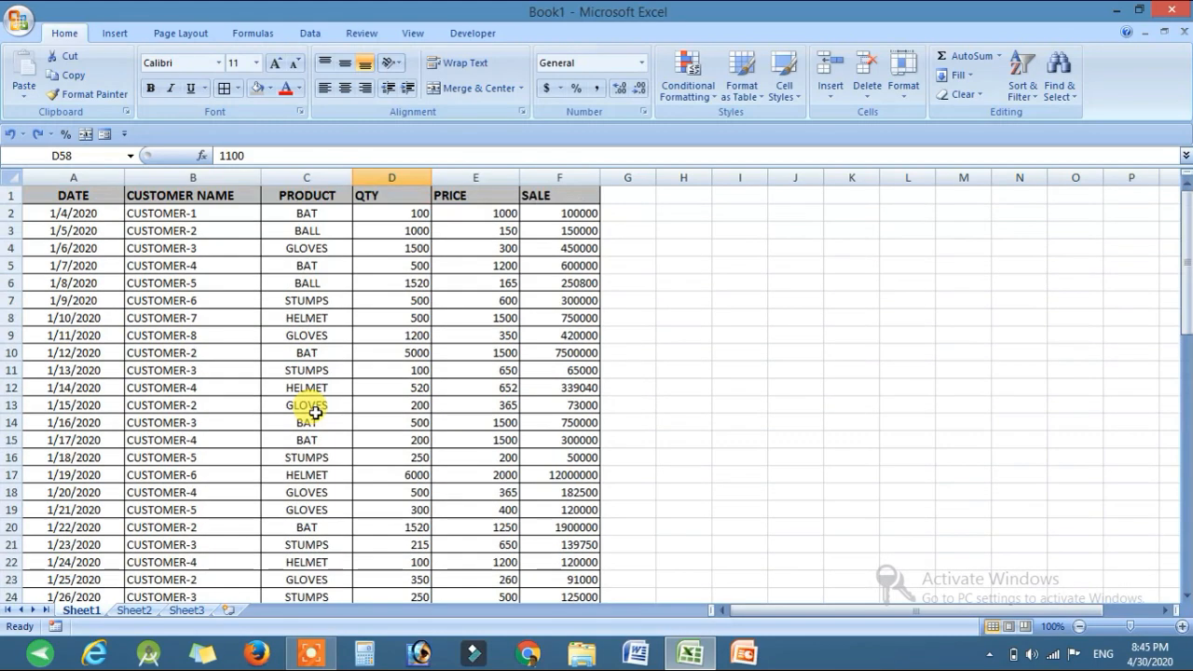
drag(97, 195, 559, 562)
scroll(338, 458, up, 14)
scroll(338, 457, down, 6)
scroll(338, 458, down, 11)
scroll(338, 458, up, 17)
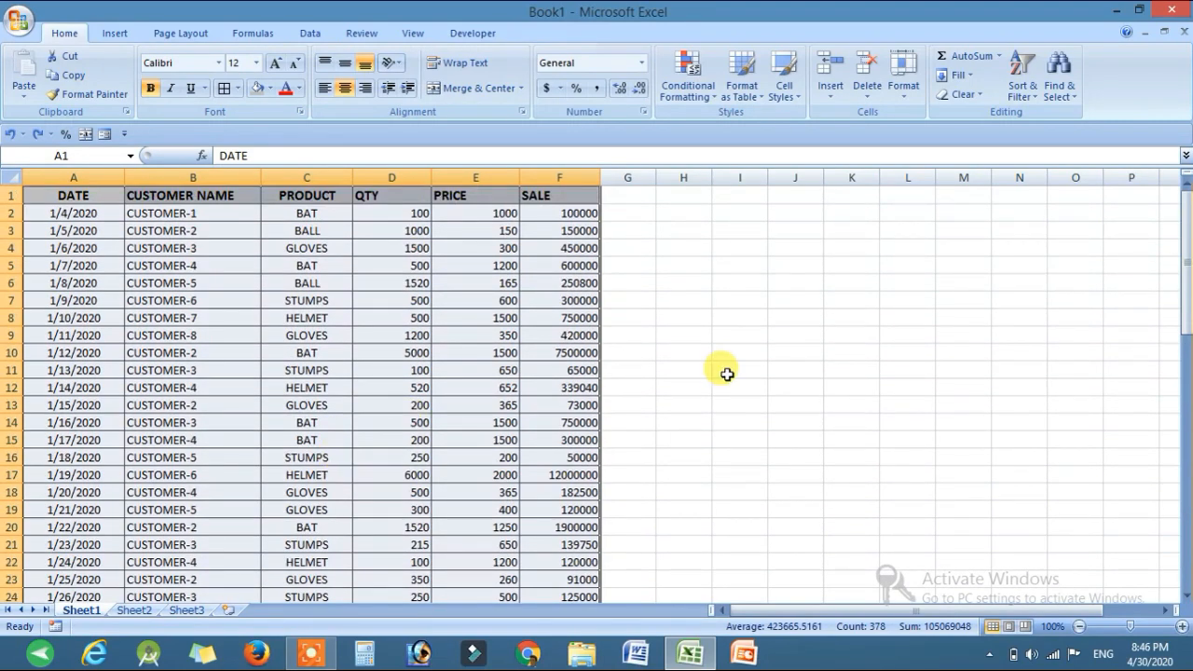
click(726, 455)
Step: Start creating a PivotTable from the sales table and move its dialog clear of the data
click(249, 388)
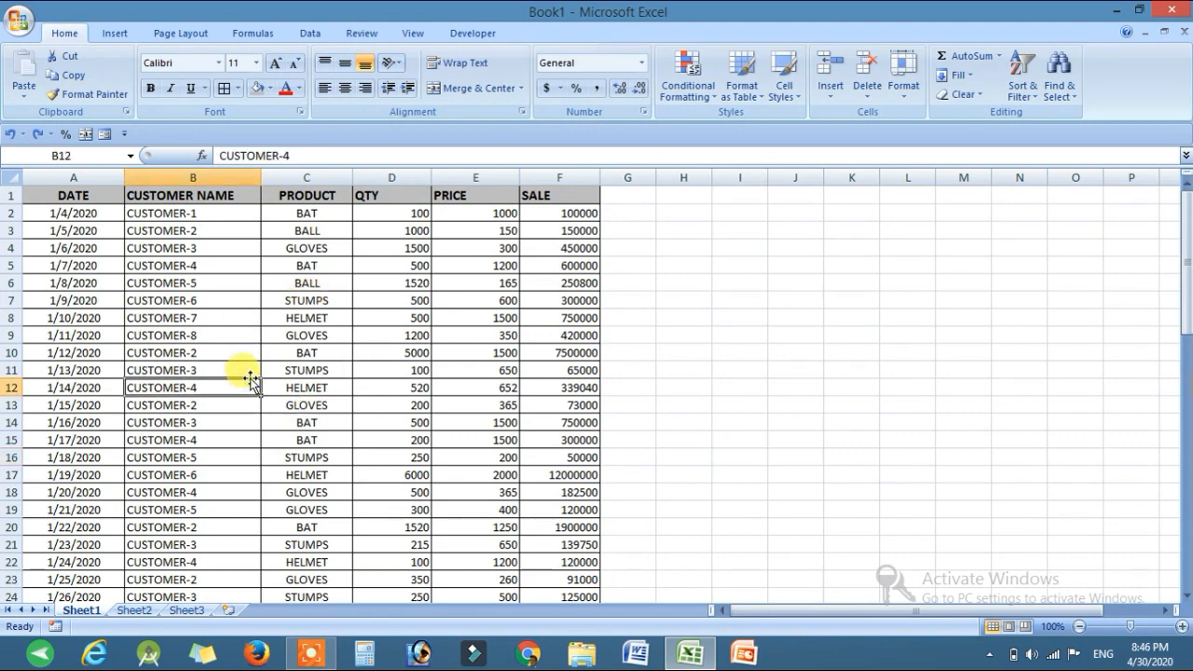
click(116, 33)
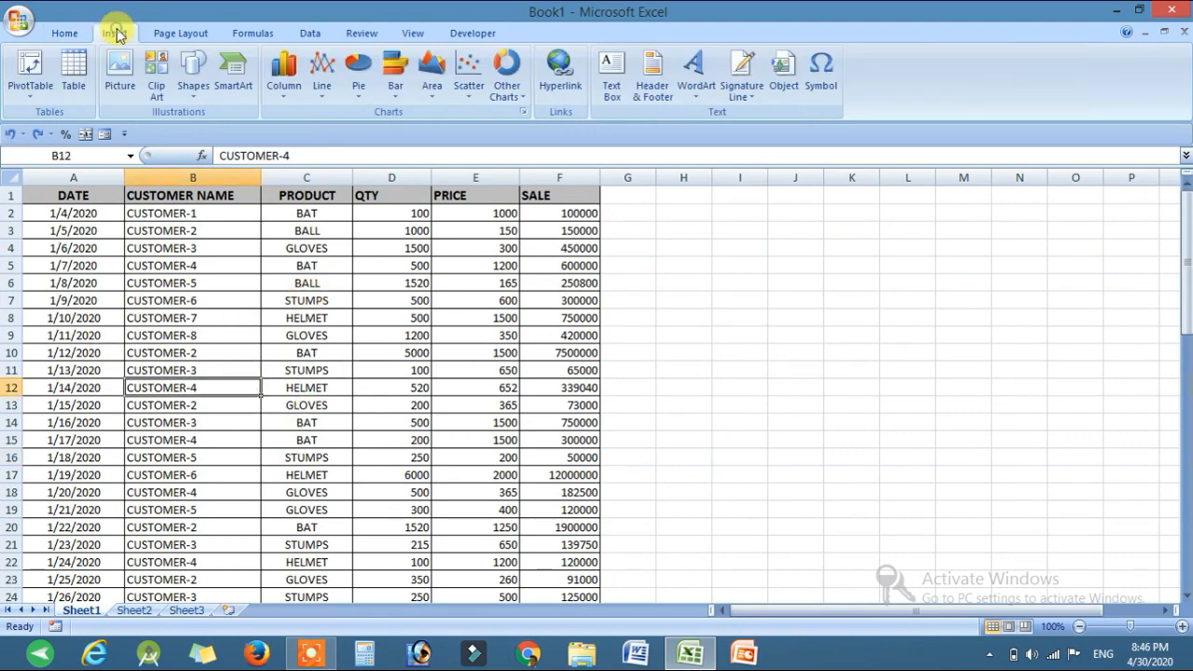
click(26, 96)
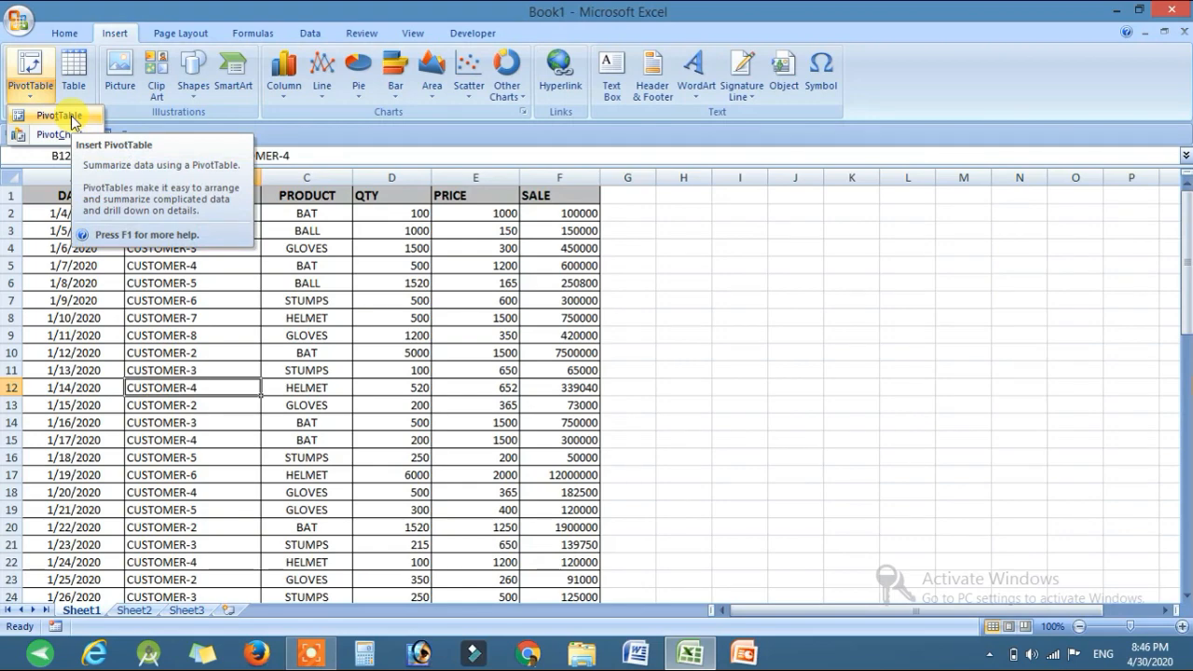
click(71, 115)
drag(968, 206, 785, 208)
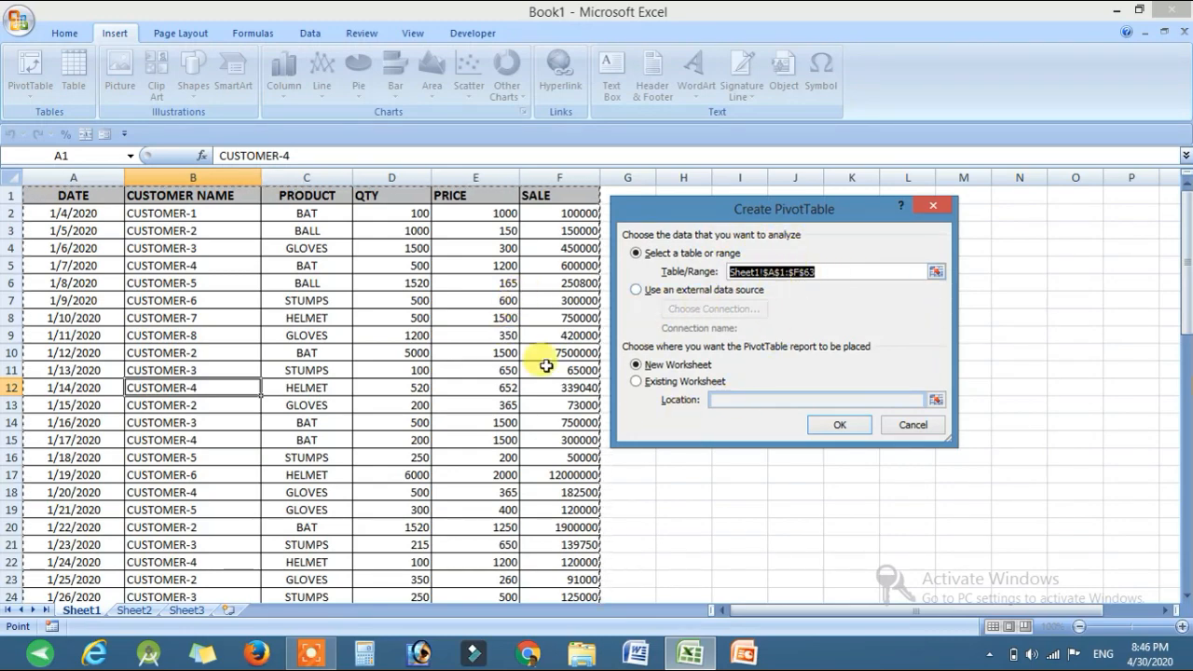
Step: Check that the PivotTable source range A1:F63 on Sheet1 covers all sales records
scroll(354, 361, down, 6)
scroll(354, 360, down, 12)
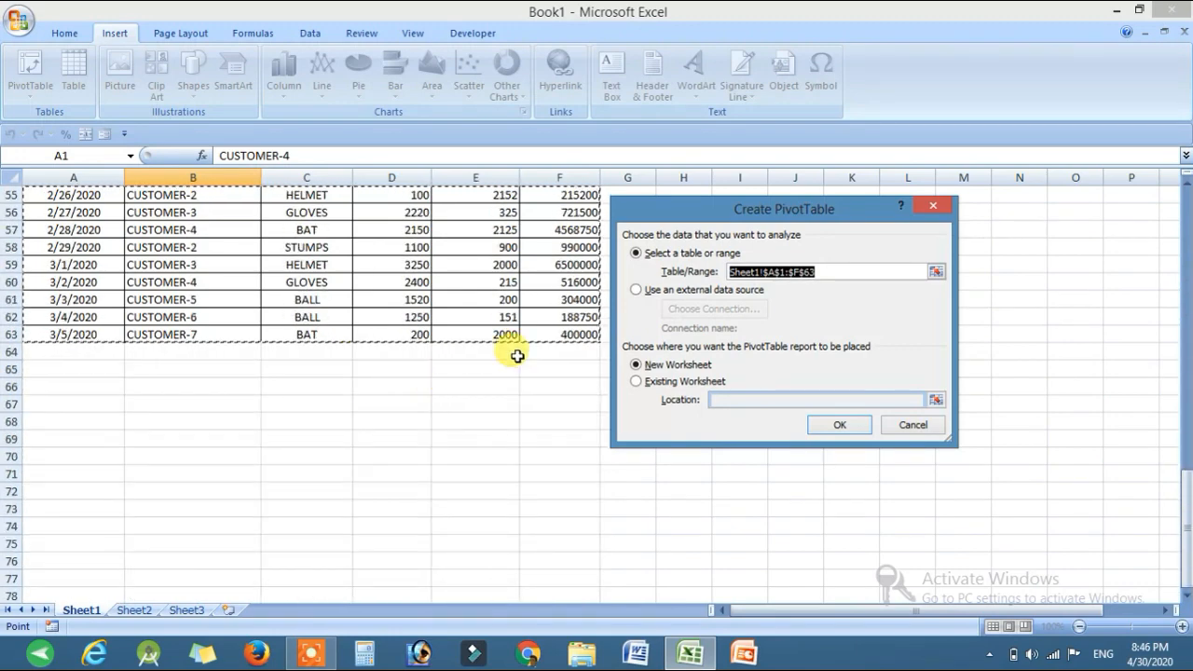
scroll(332, 388, up, 1)
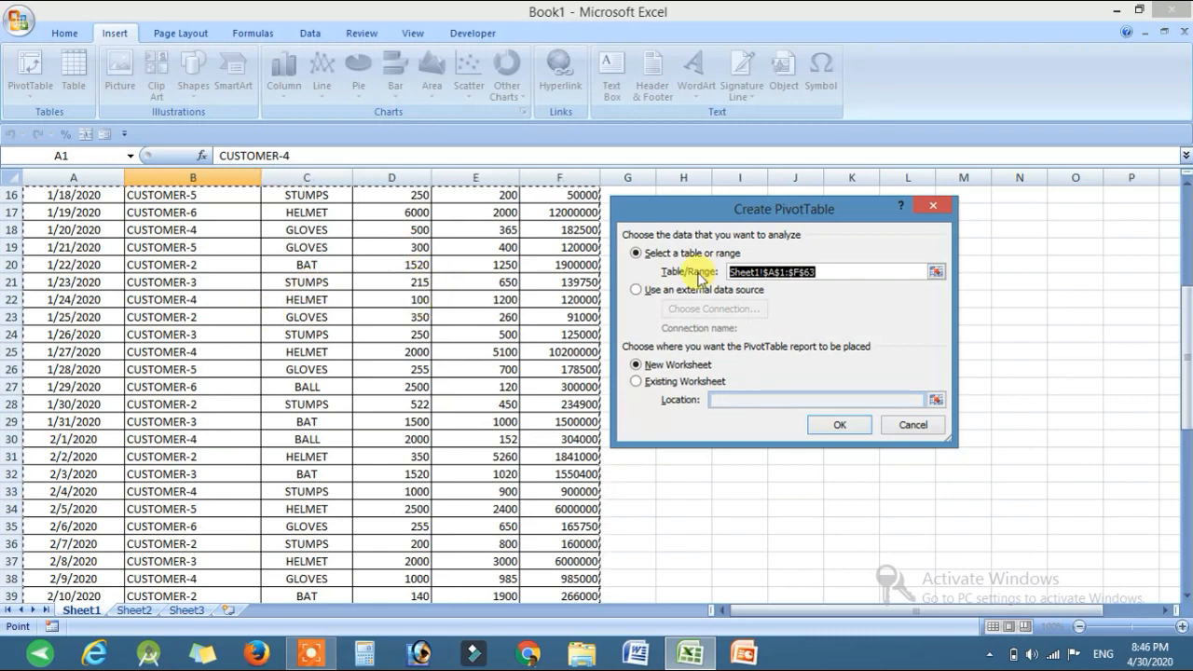
scroll(658, 349, down, 2)
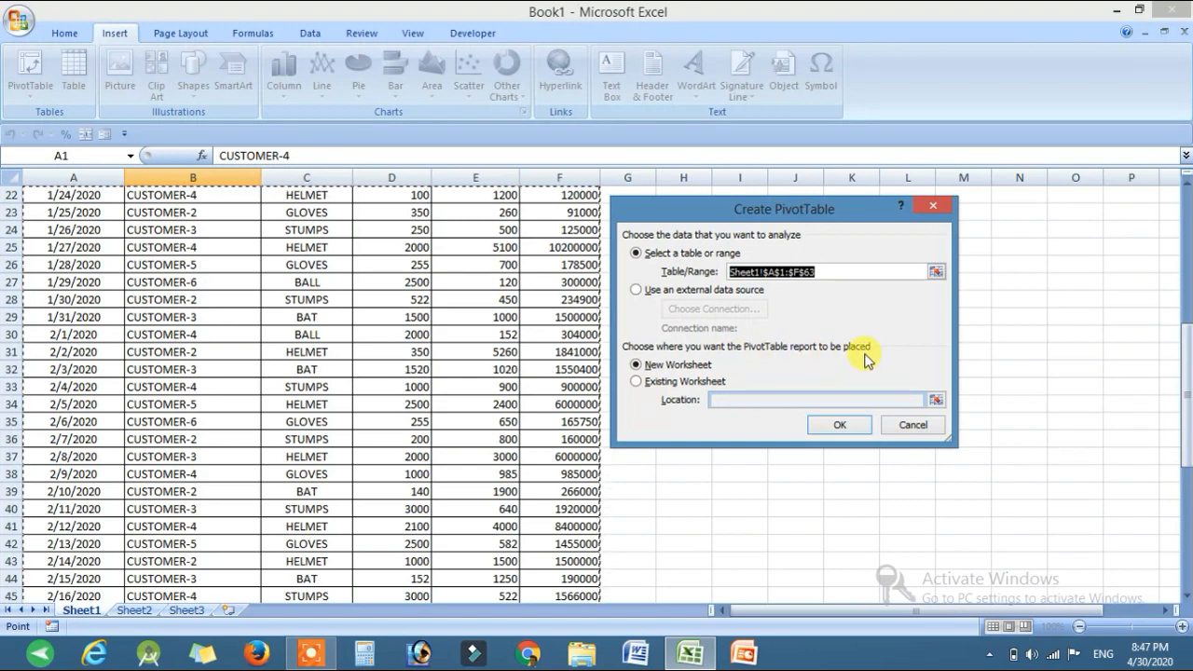
scroll(792, 354, up, 7)
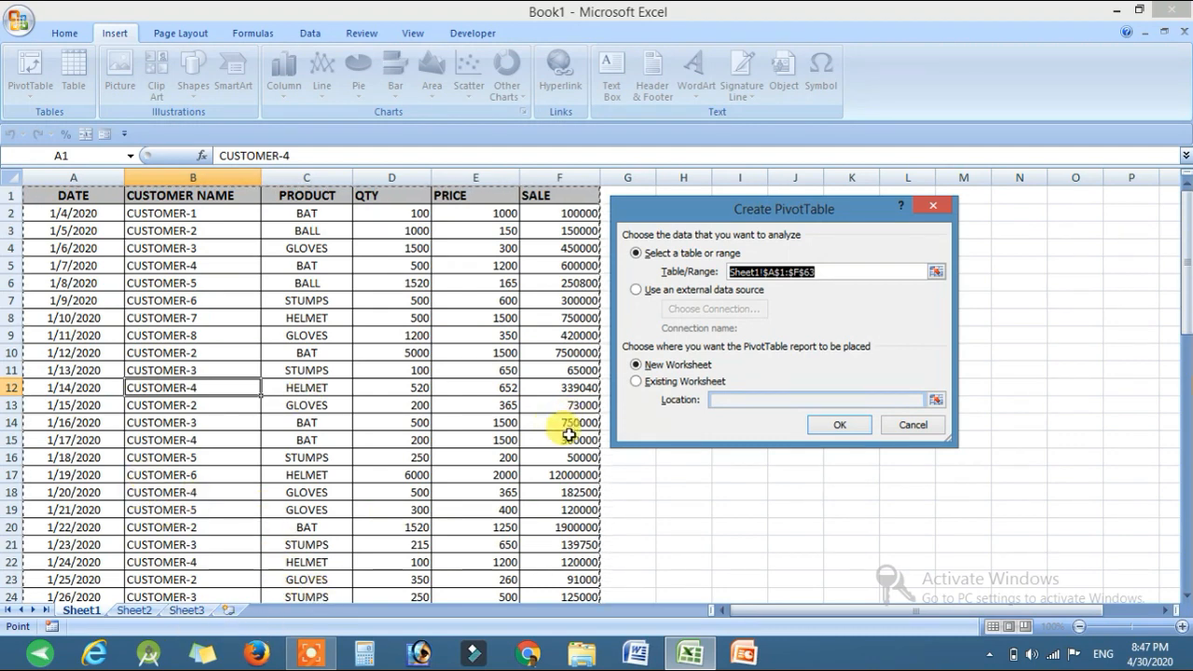
Step: Choose a new worksheet as the PivotTable location and create the report
click(633, 382)
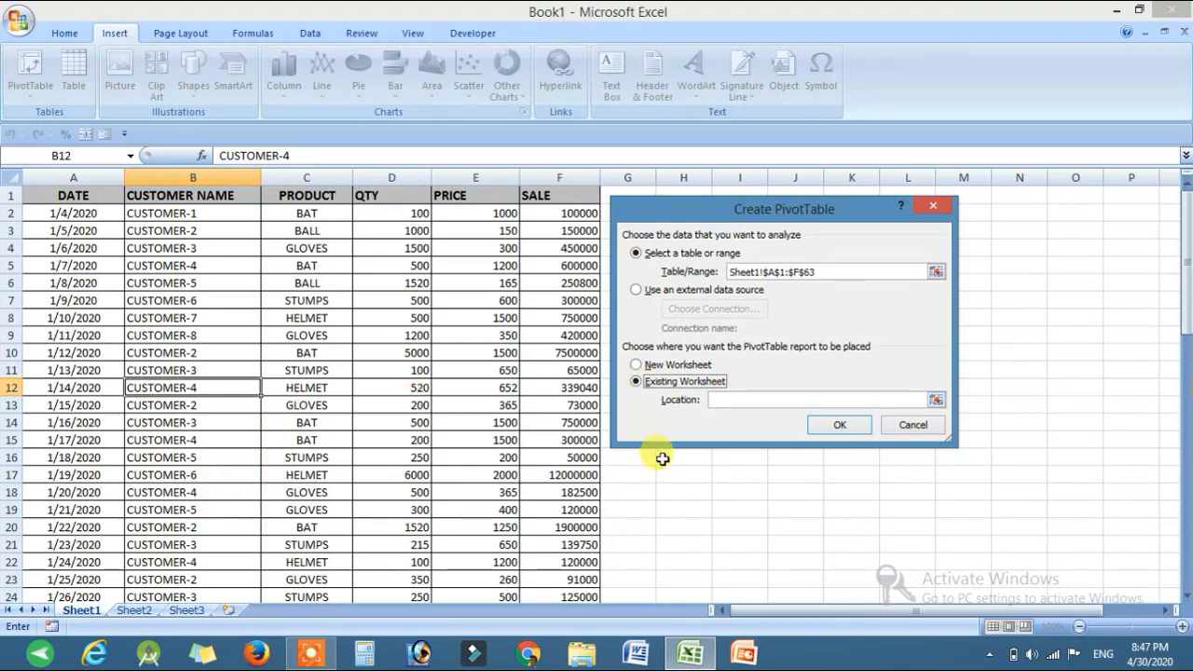
click(636, 364)
drag(728, 209, 784, 216)
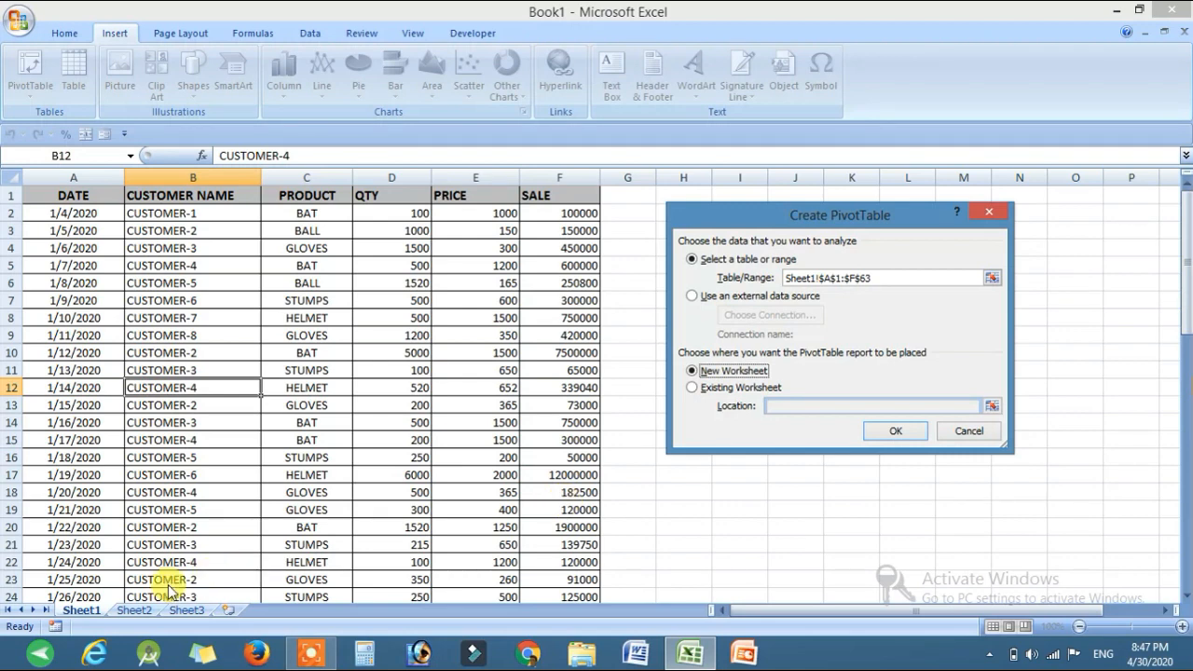
click(909, 436)
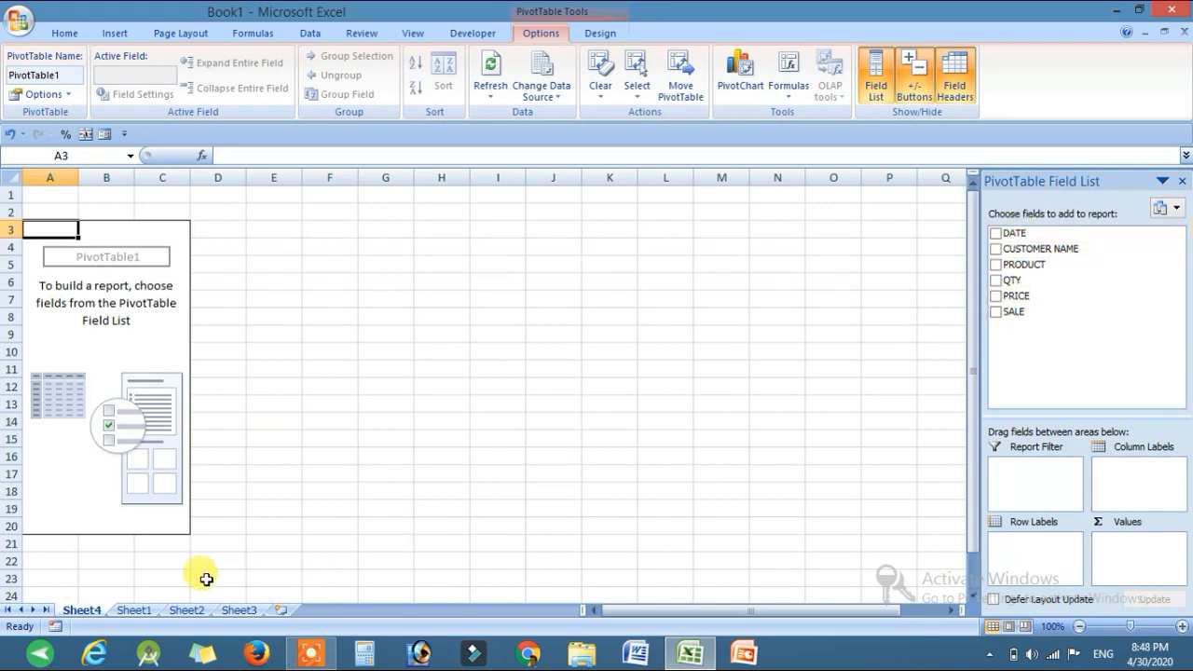
Step: Add CUSTOMER NAME to the PivotTable's row labels on Sheet4 and move it to the column labels
click(132, 610)
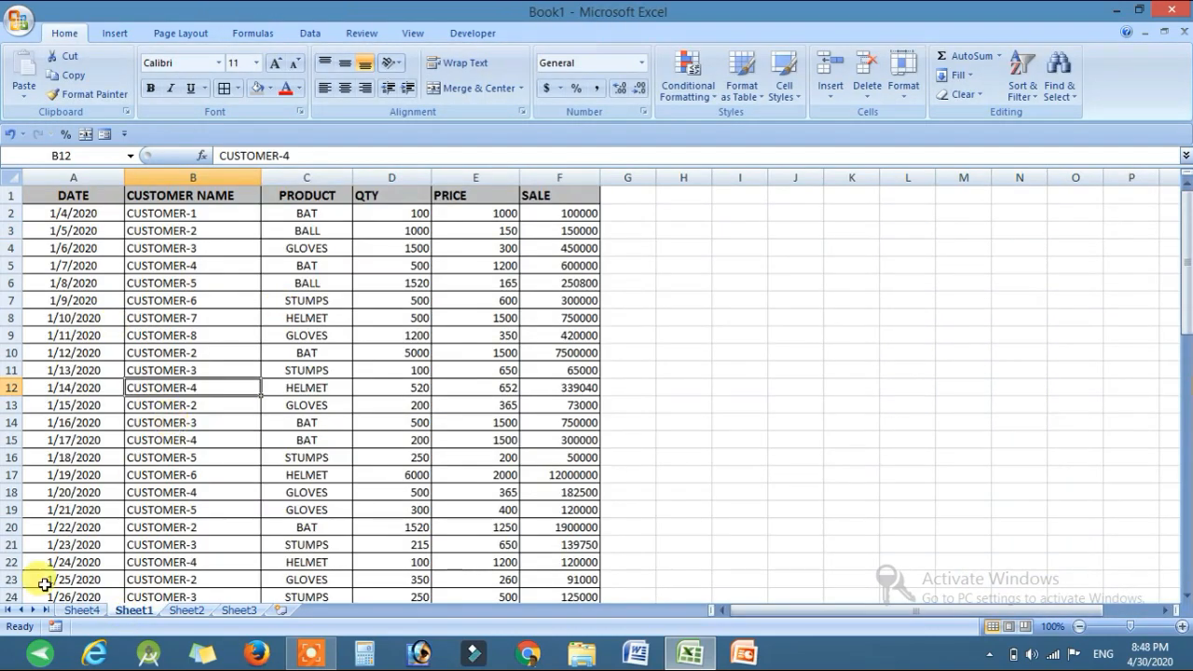
click(81, 610)
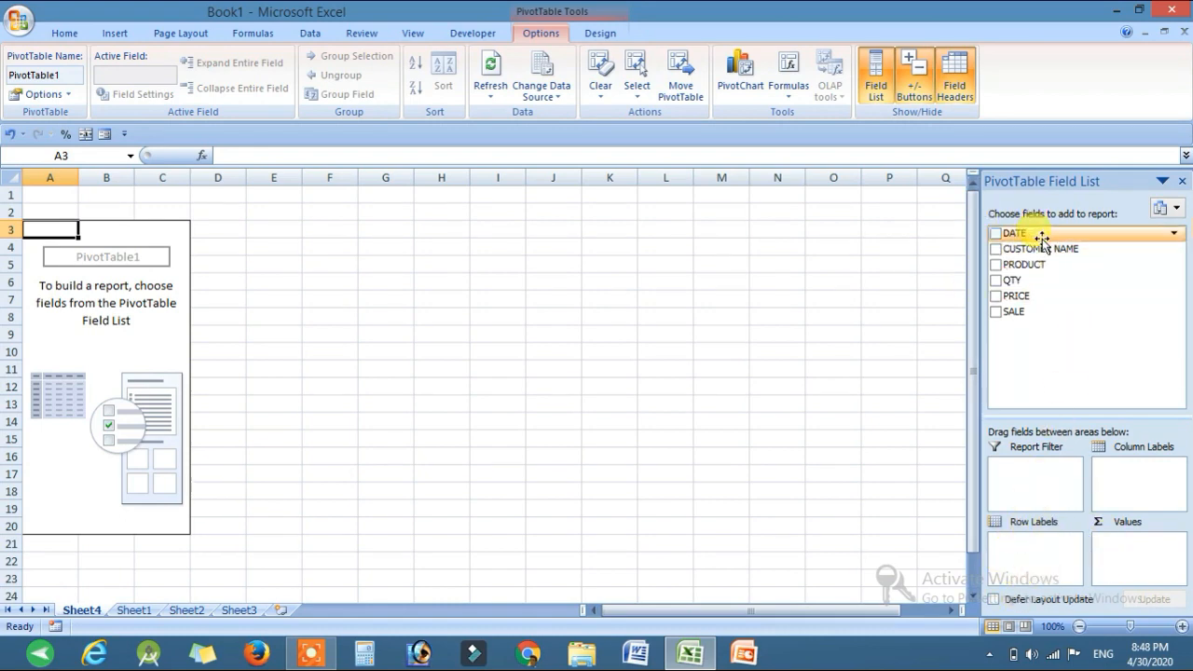
drag(1030, 251, 1012, 557)
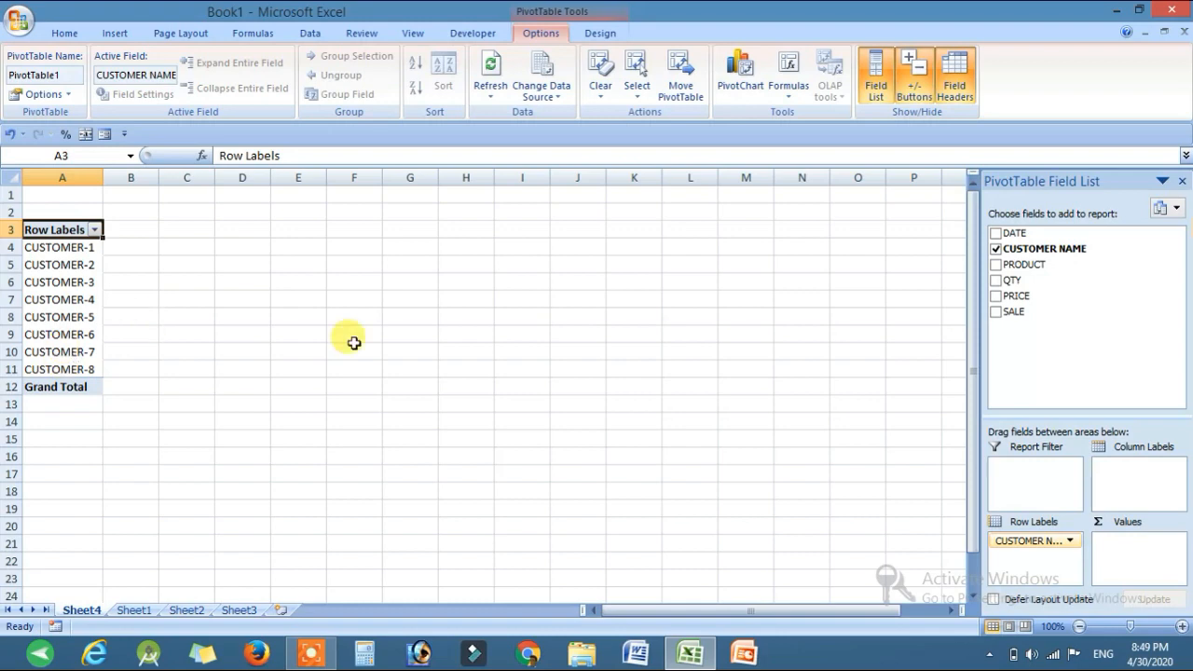
drag(1043, 548, 1137, 481)
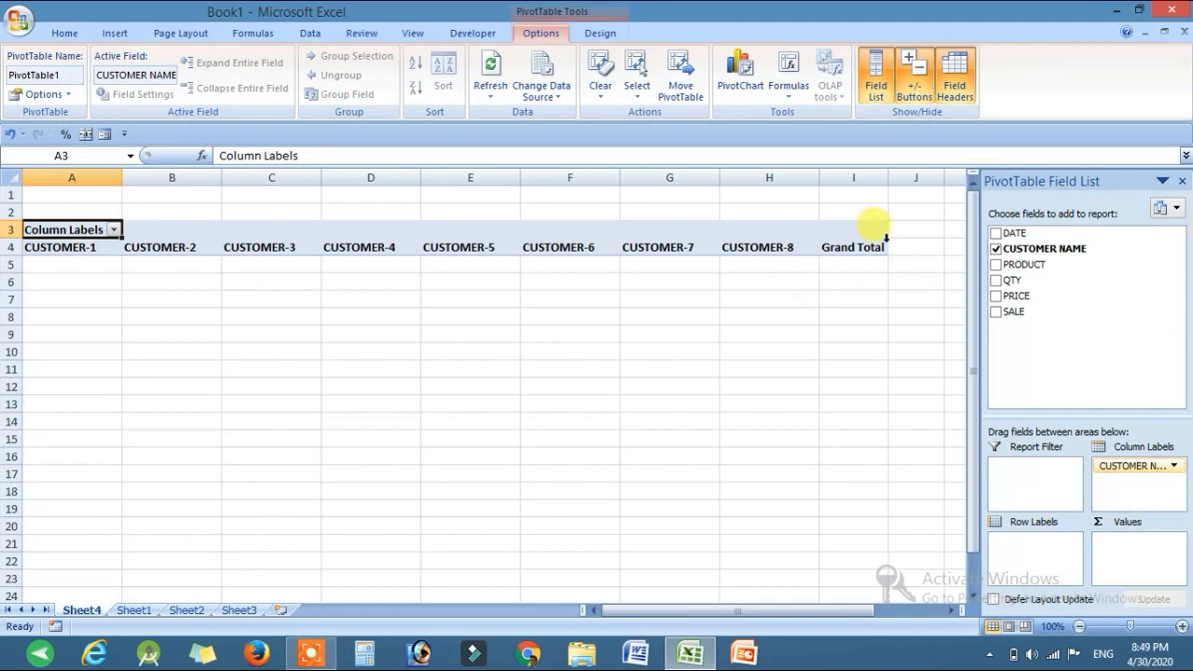
Step: Move CUSTOMER NAME from the PivotTable's column labels to its row labels and review the listed customers
drag(1147, 466, 1008, 554)
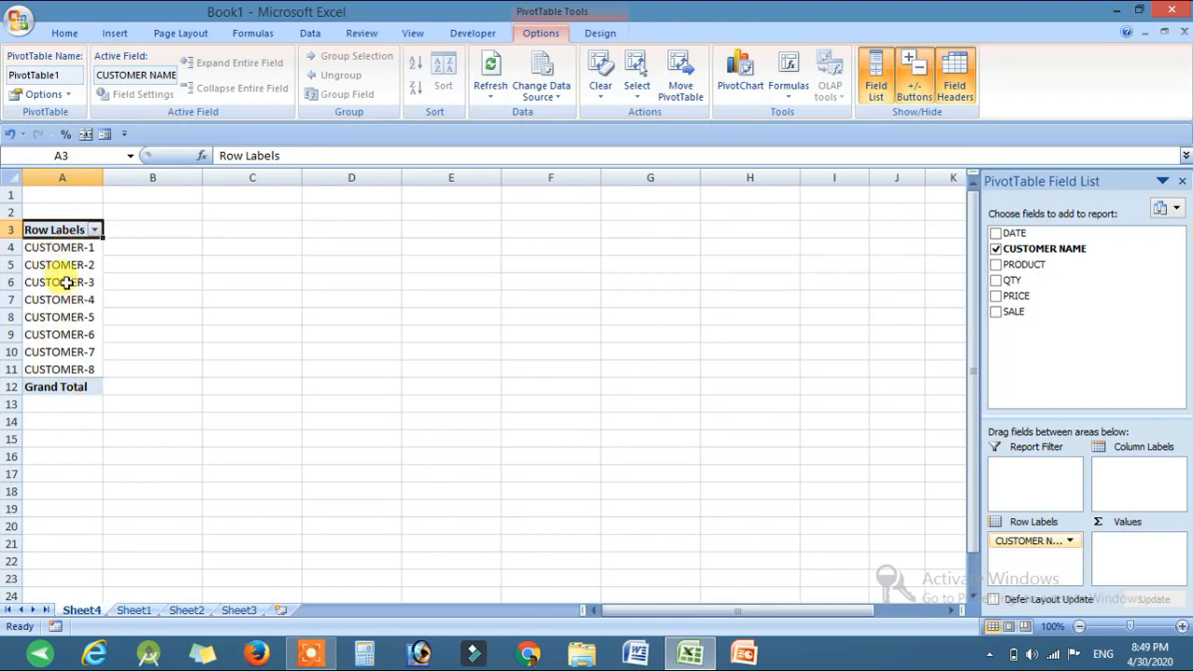
drag(70, 248, 77, 360)
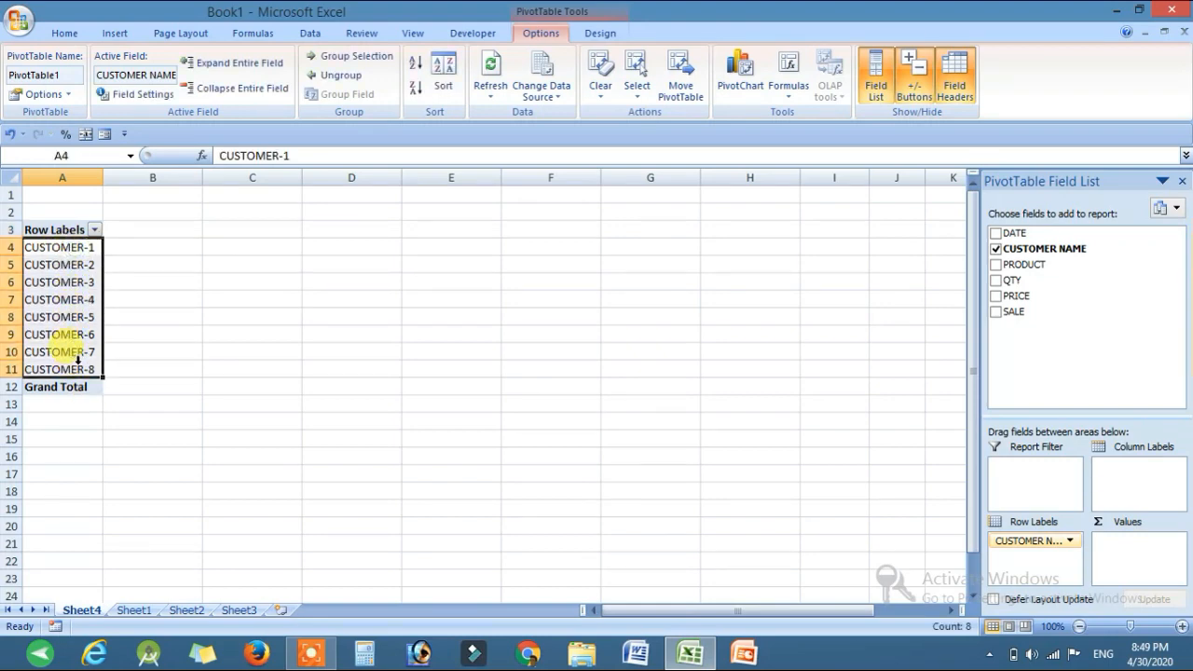
click(56, 249)
click(60, 275)
click(66, 293)
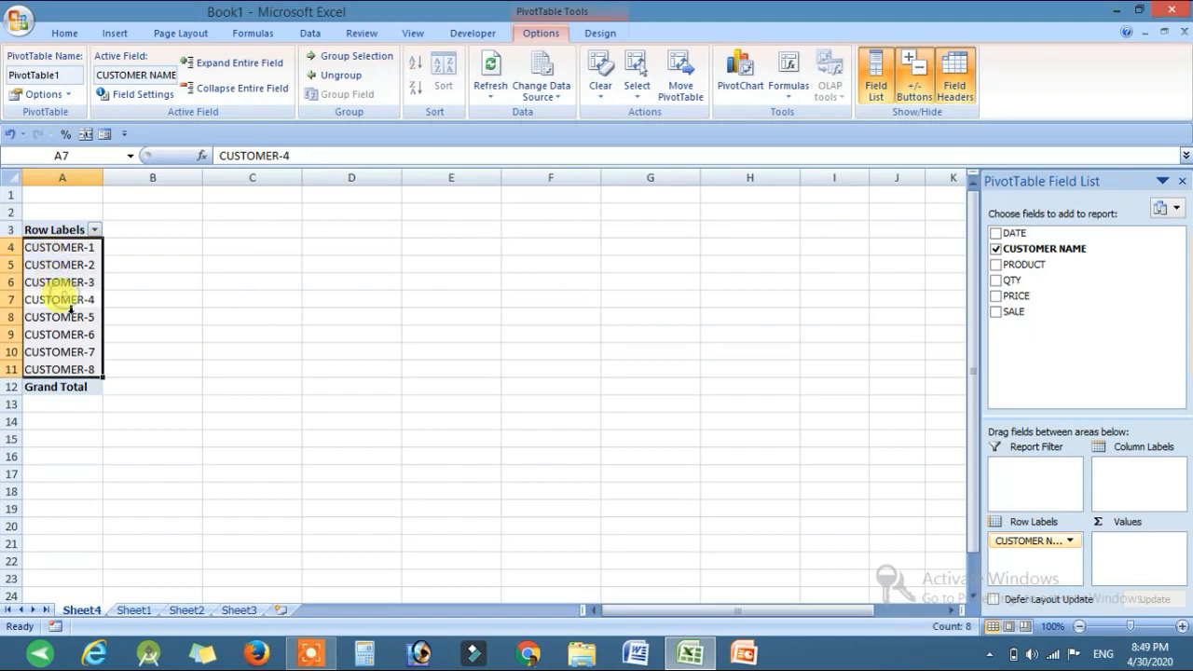
click(68, 316)
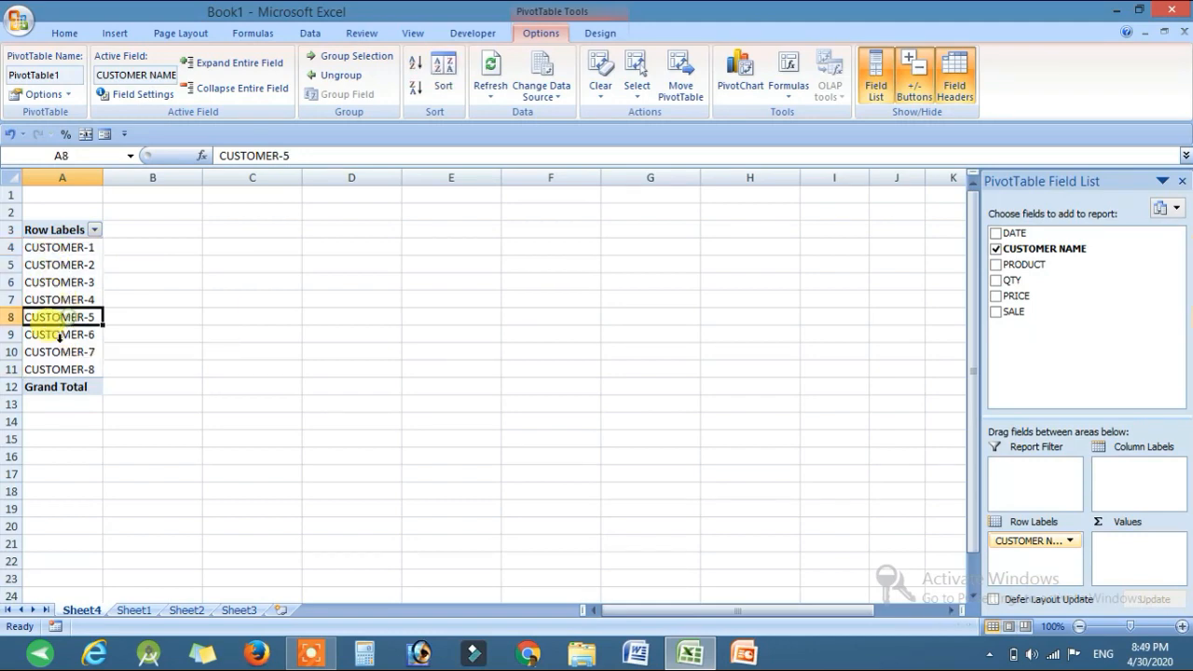
Step: Check how many entries the CUSTOMER NAME column on Sheet1 holds, with the header and for B2:B63 alone
click(131, 610)
click(163, 177)
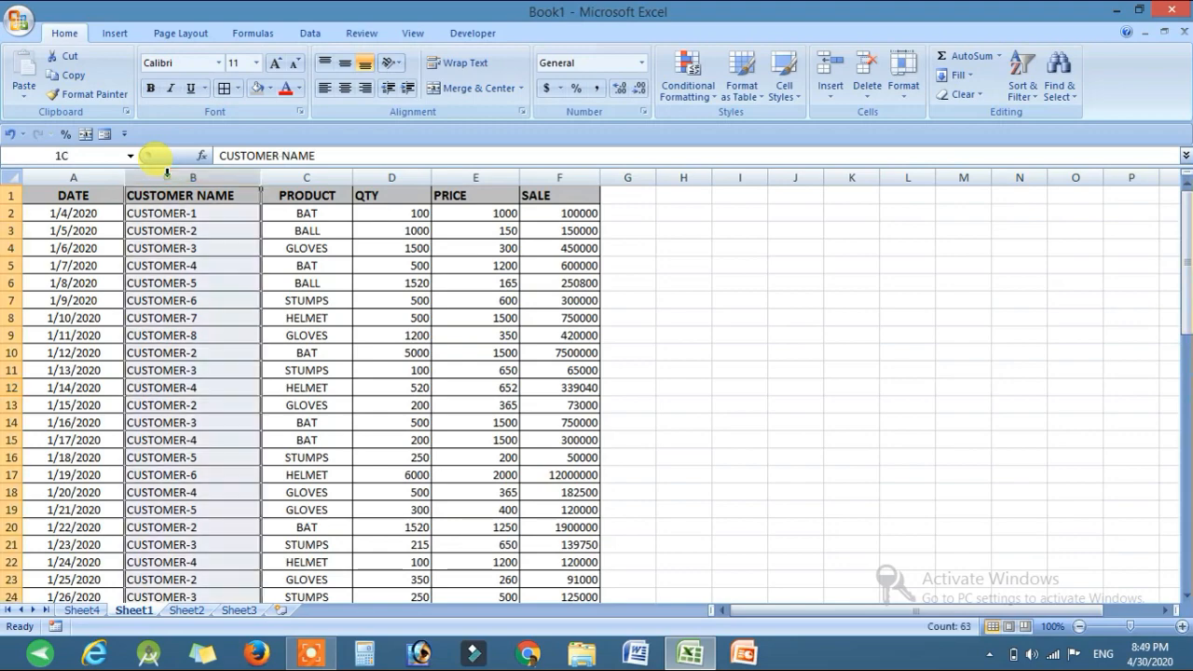
scroll(215, 489, down, 6)
scroll(215, 496, down, 4)
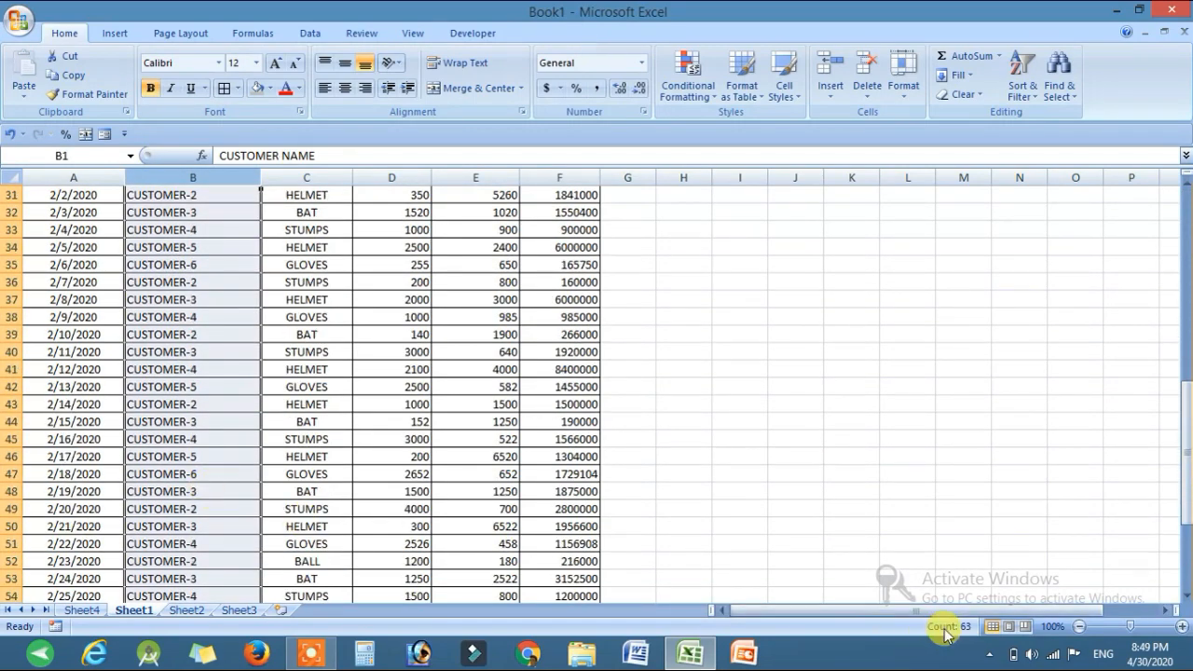
scroll(410, 442, up, 10)
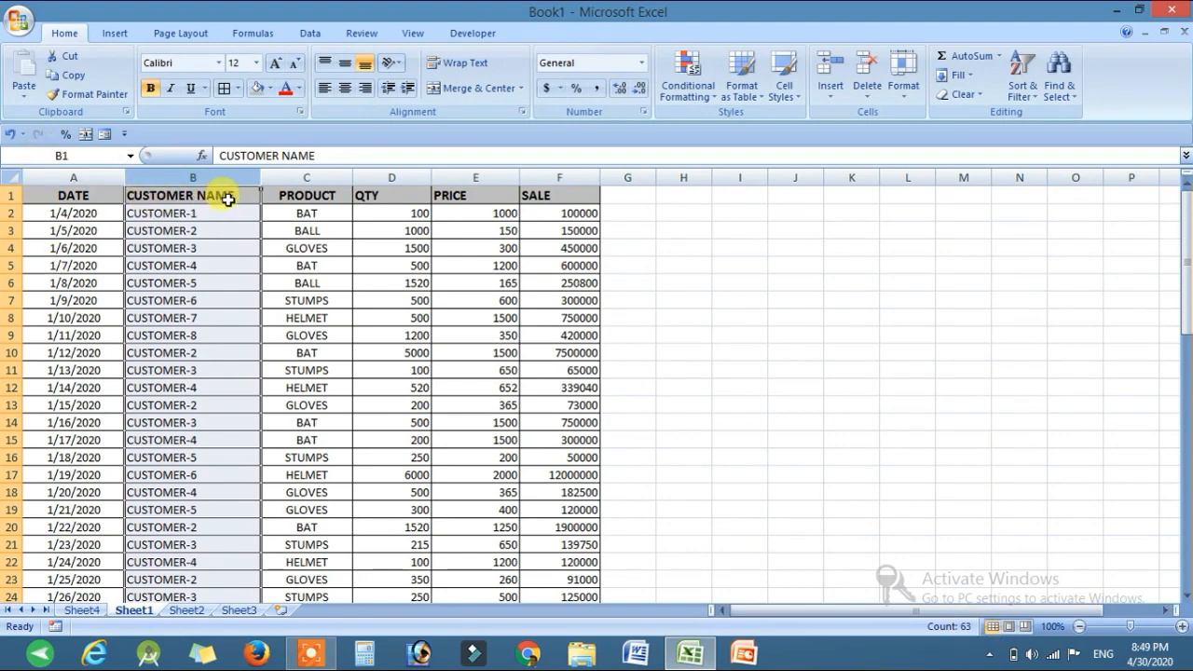
drag(195, 215, 207, 561)
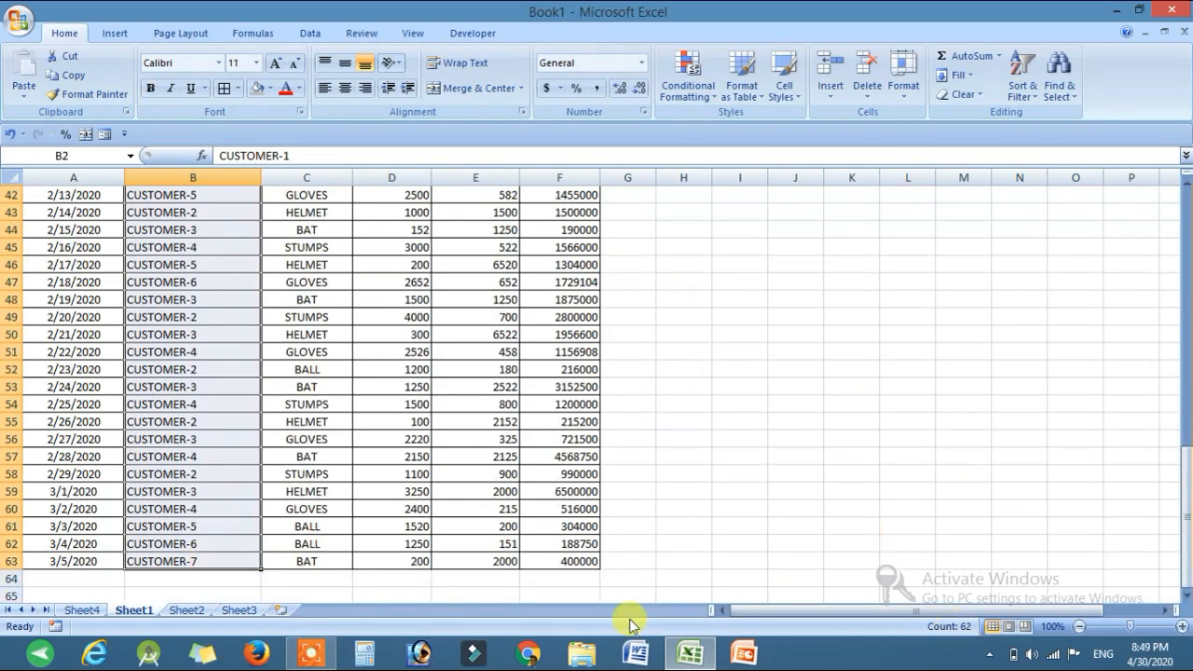
scroll(220, 386, up, 14)
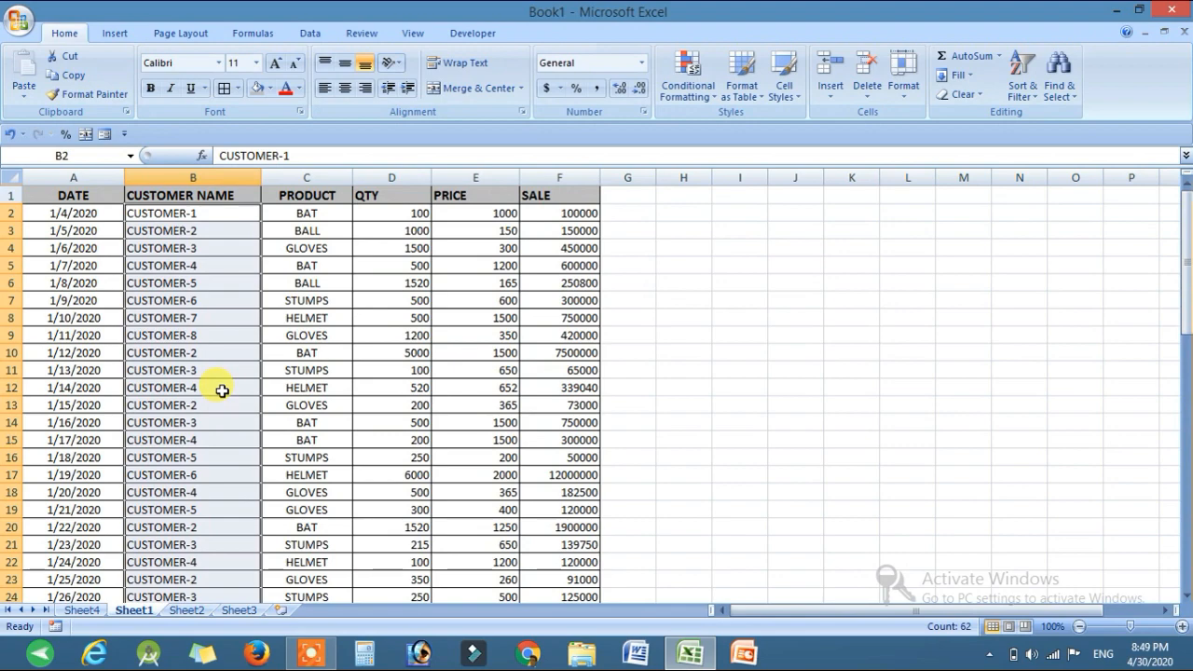
Step: Look through the CUSTOMER NAME column on Sheet1 for customers that occur more than once
scroll(213, 238, down, 16)
click(200, 335)
click(190, 282)
click(182, 230)
click(197, 352)
scroll(226, 298, up, 16)
click(197, 280)
click(200, 370)
scroll(205, 438, down, 10)
scroll(209, 452, up, 10)
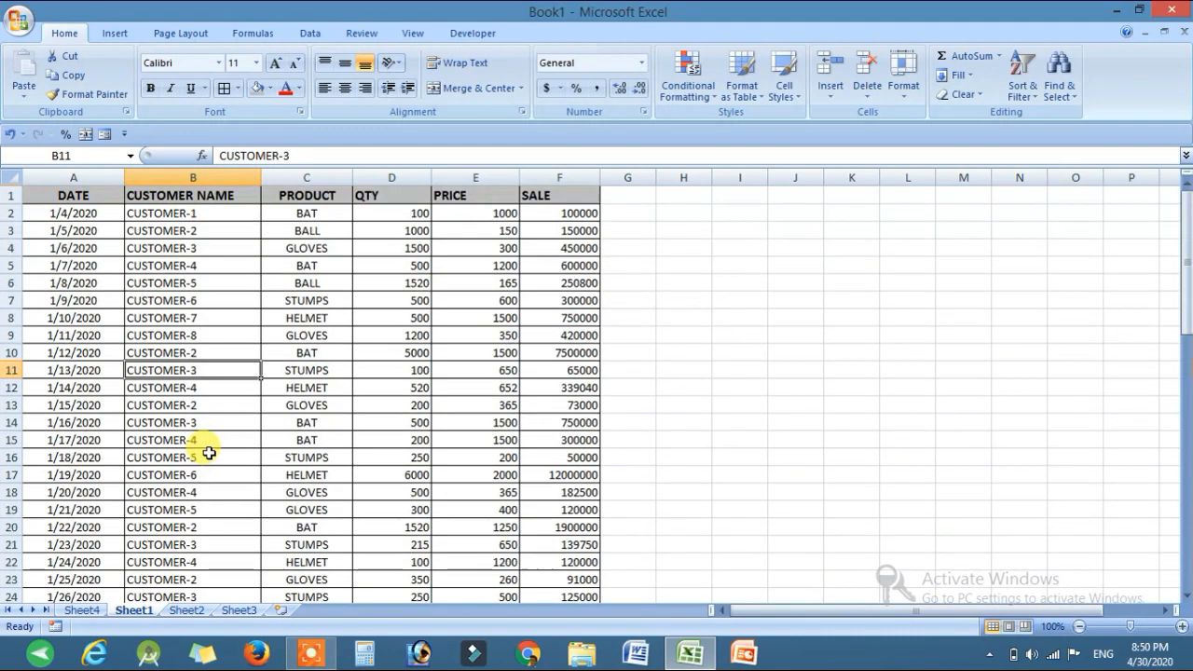
Step: Add SALE to the Values area of the PivotTable on Sheet4 as a sum per customer
click(82, 611)
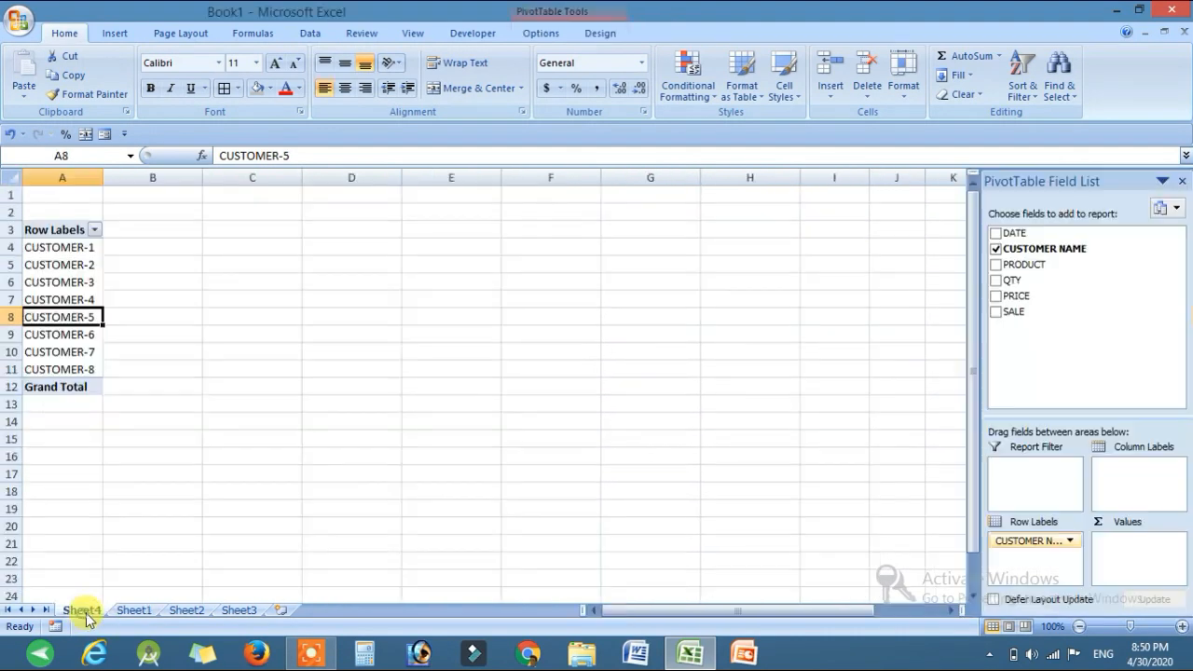
drag(81, 247, 86, 369)
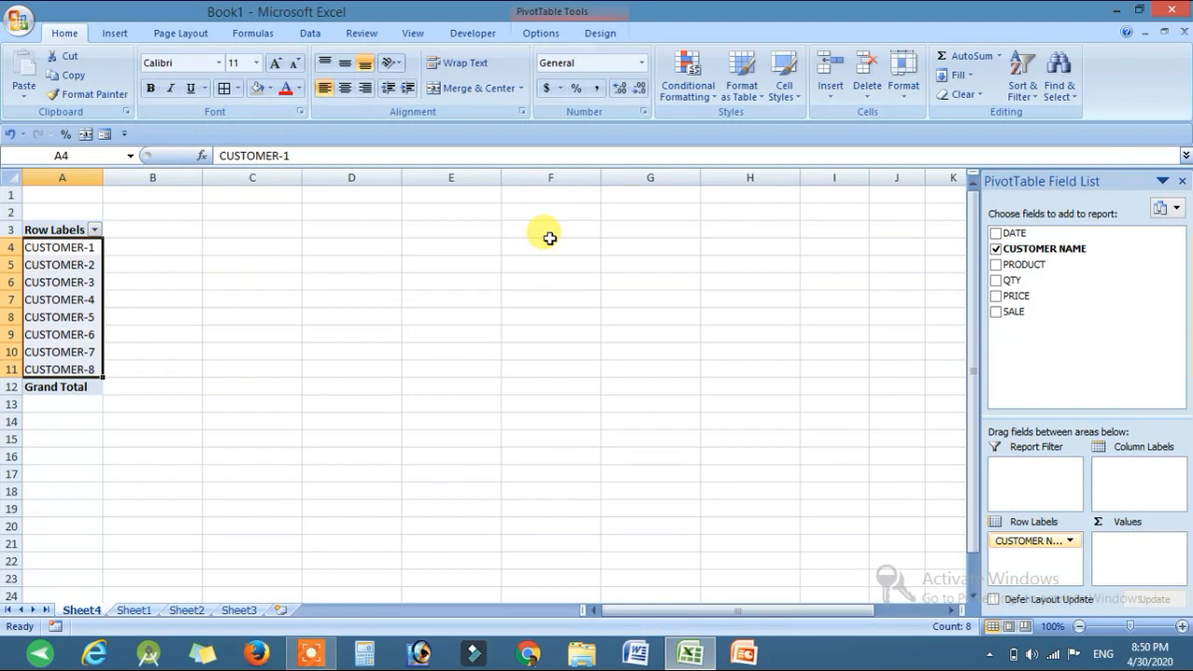
click(170, 244)
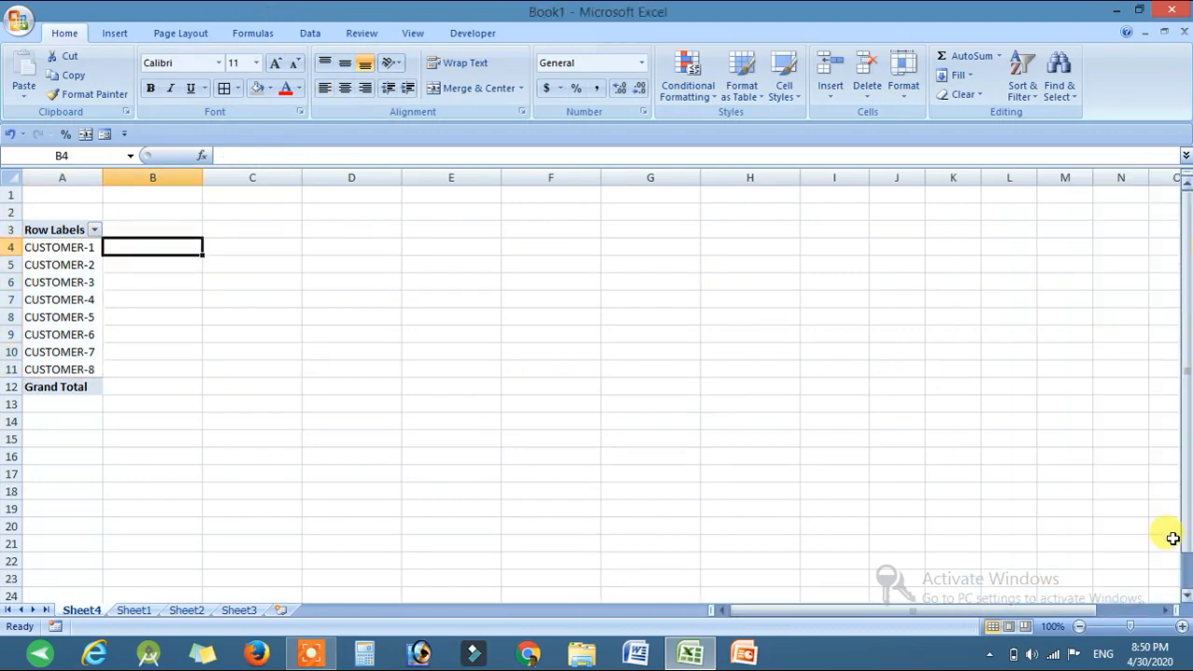
drag(59, 281, 56, 233)
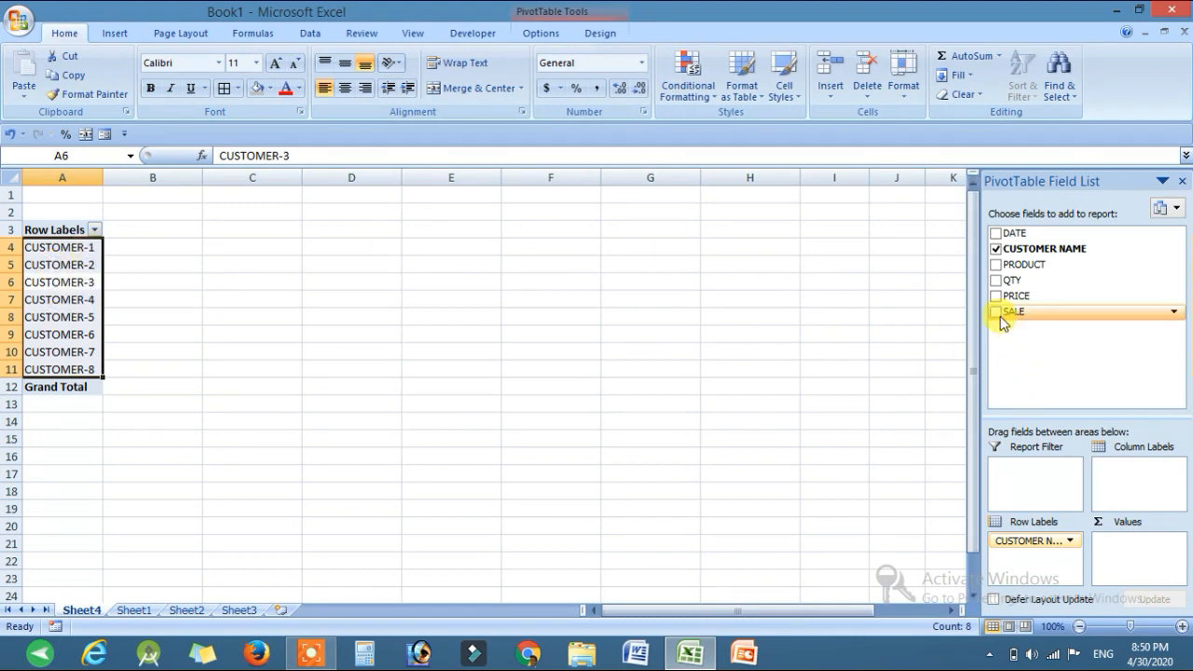
drag(1005, 313, 1126, 557)
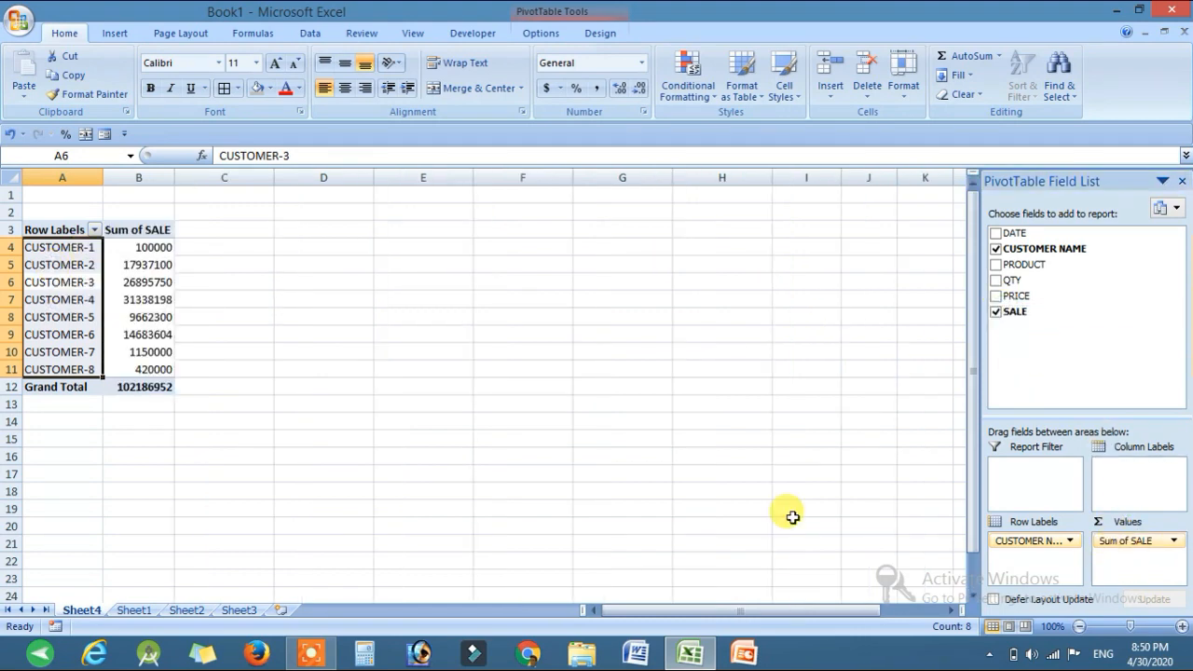
Step: Review the Sum of SALE figure for the individual customers in the PivotTable
click(51, 250)
click(47, 281)
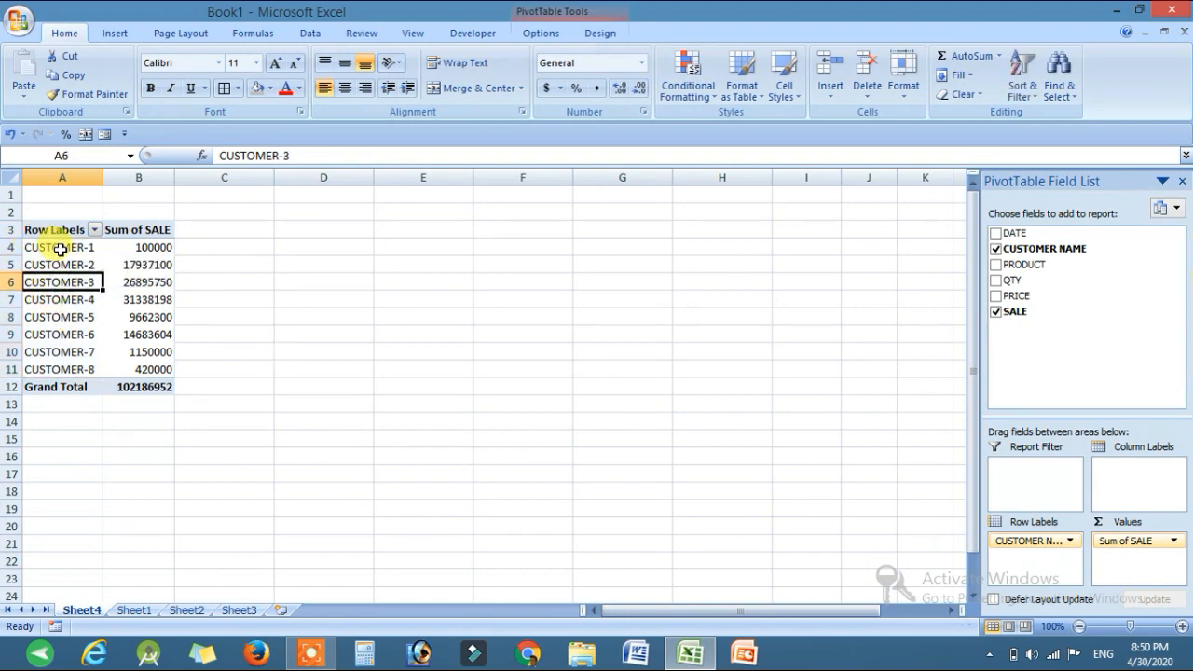
click(59, 249)
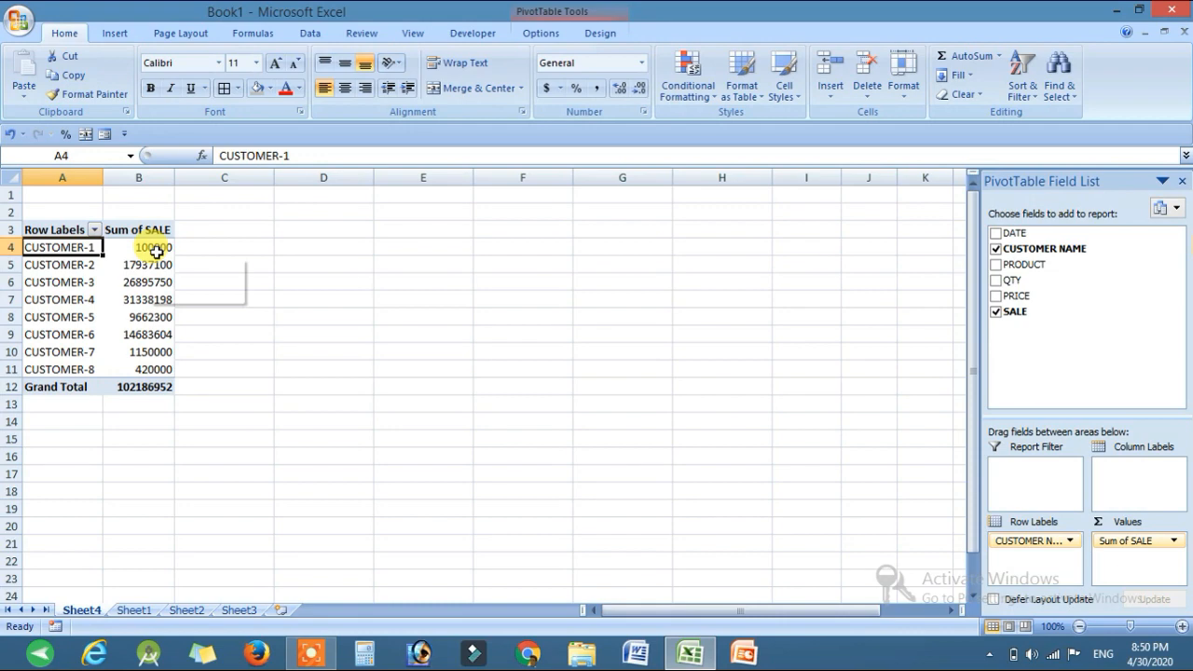
click(11, 265)
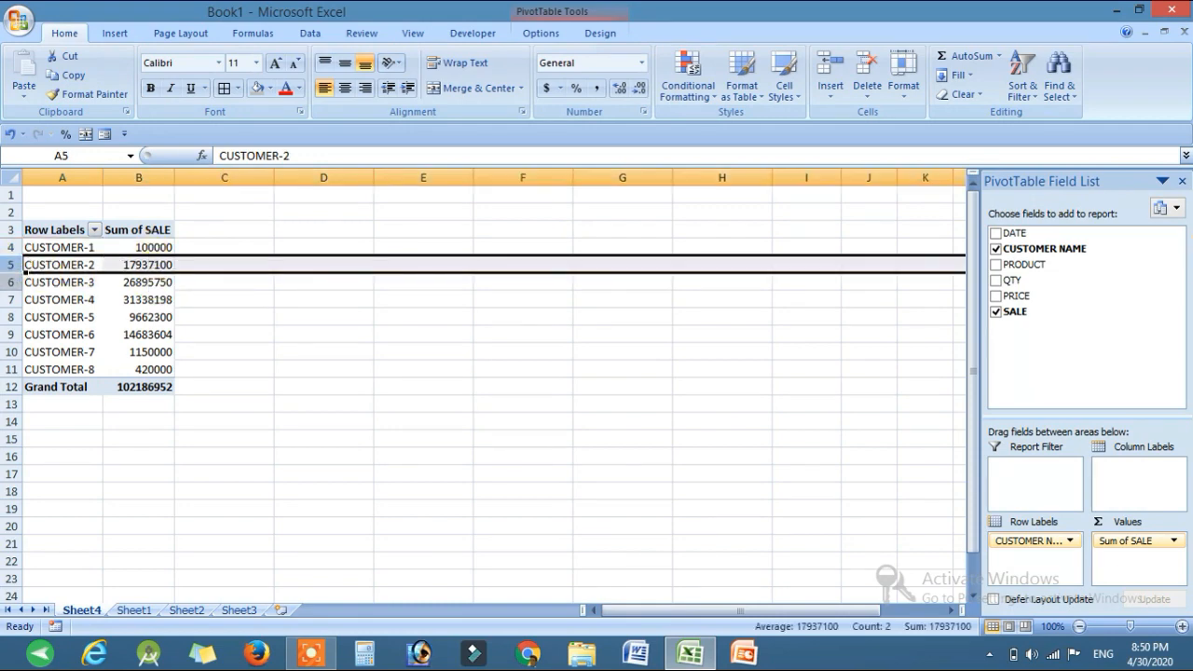
click(12, 282)
click(38, 317)
click(47, 334)
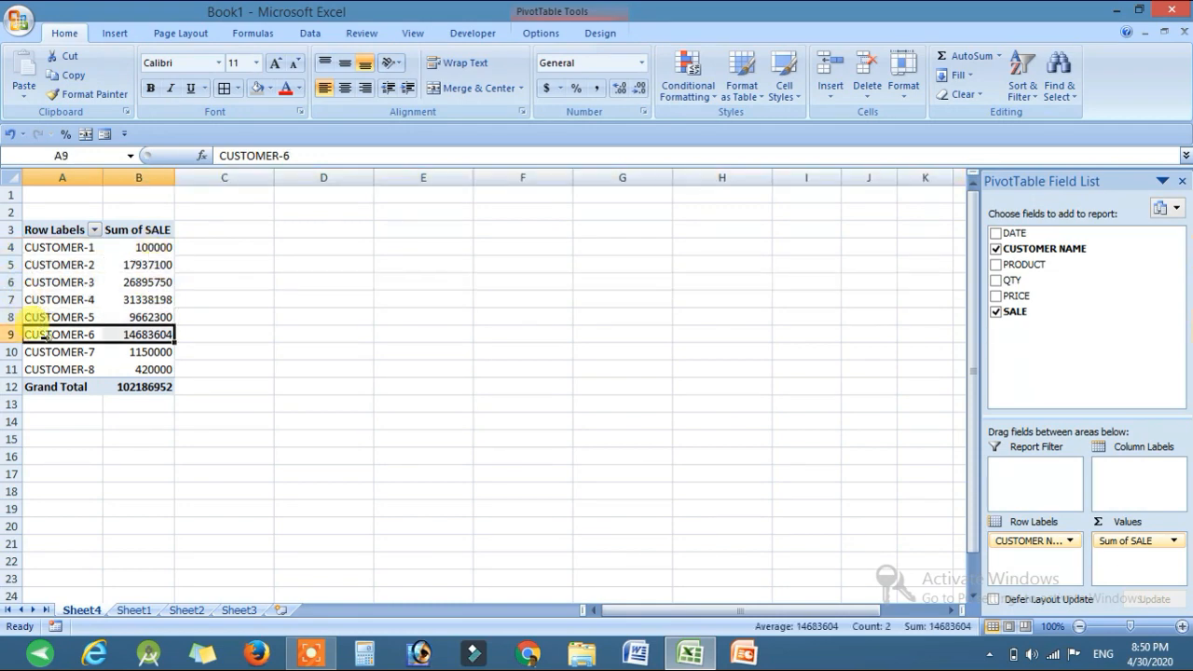
click(56, 351)
click(11, 299)
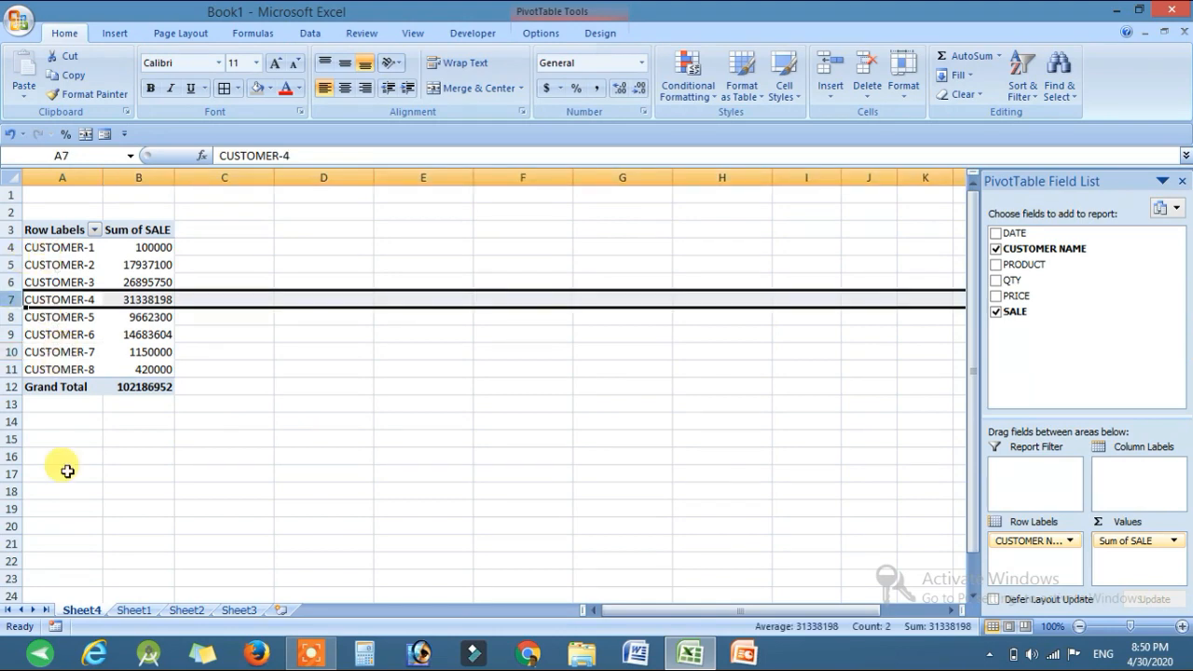
Step: Compare the individual CUSTOMER-2 records and SALE amounts on Sheet1 with the customer totals in the PivotTable on Sheet4
click(134, 610)
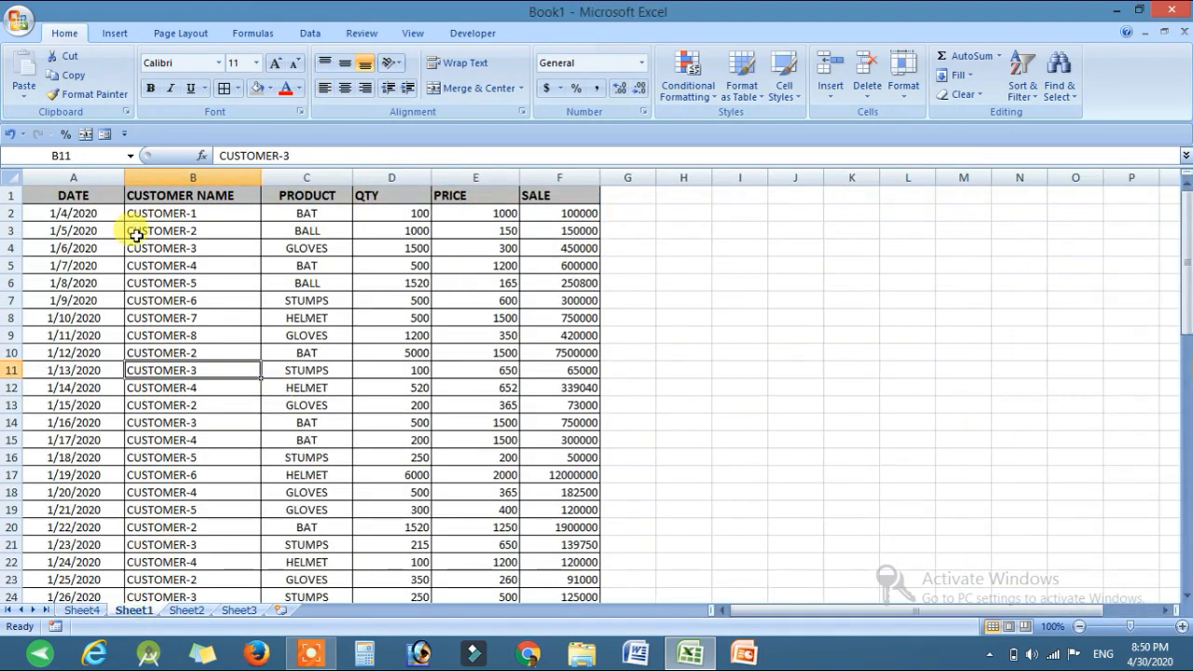
click(175, 230)
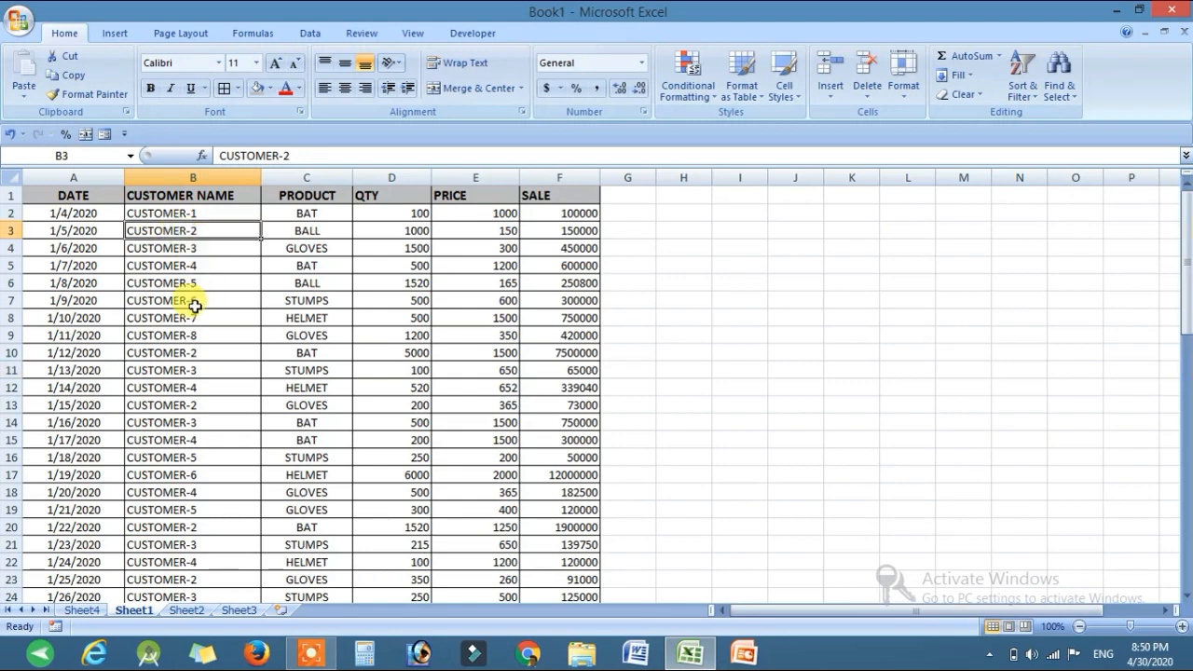
click(187, 352)
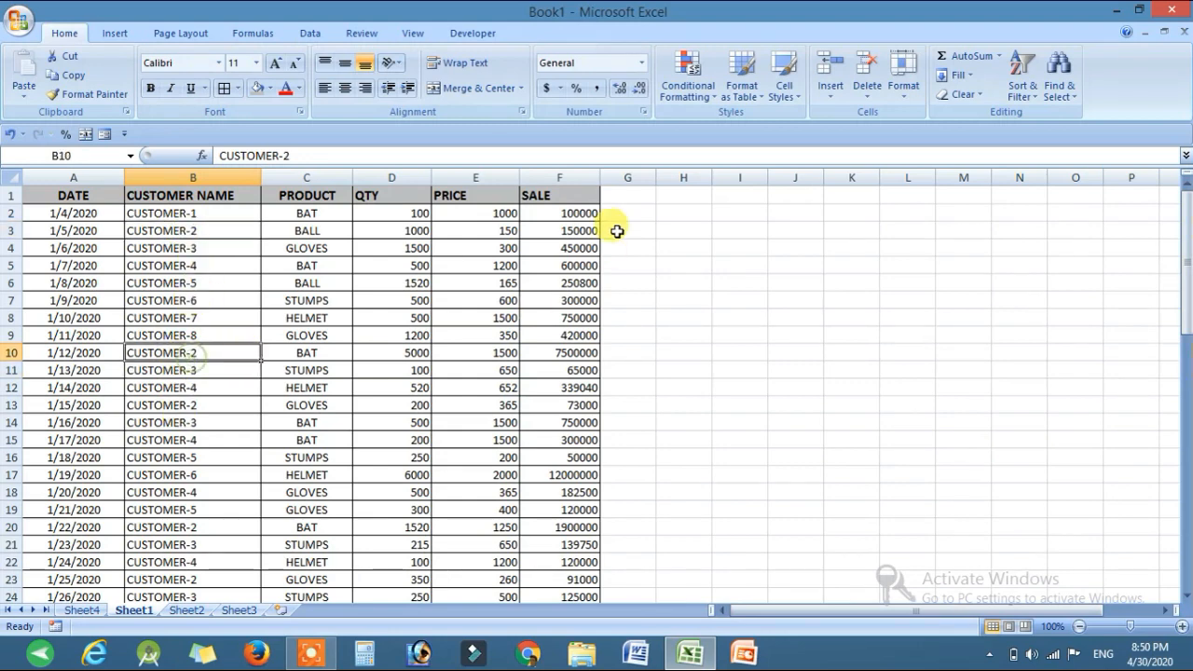
click(572, 213)
click(590, 403)
click(586, 457)
click(83, 610)
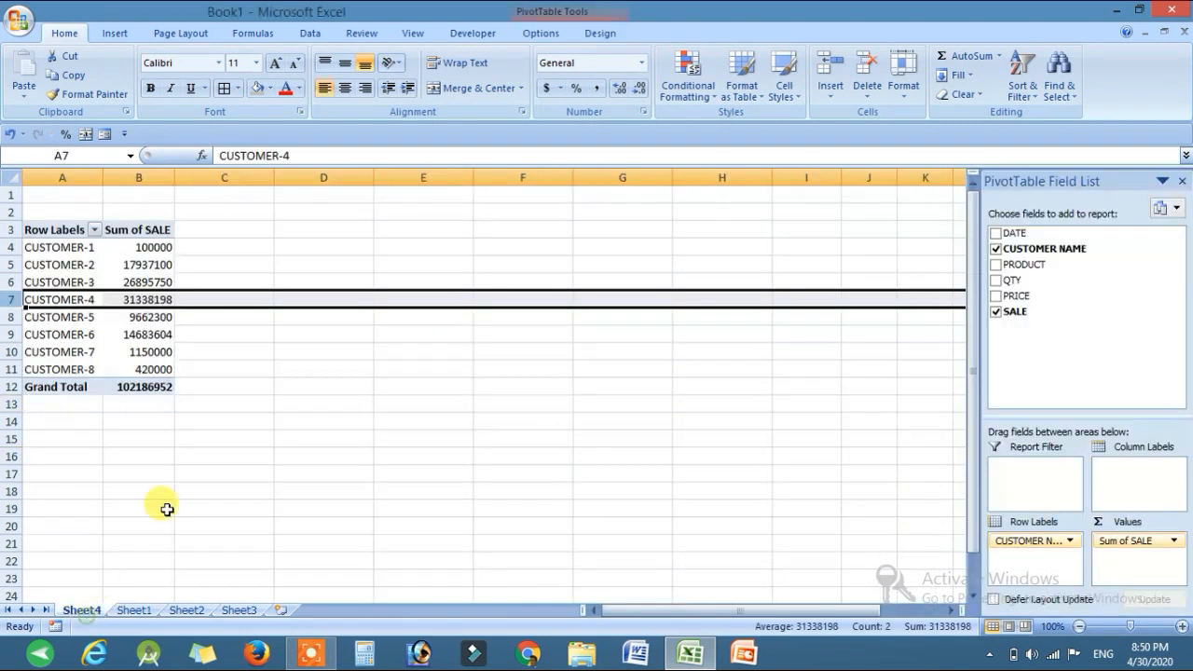
click(155, 265)
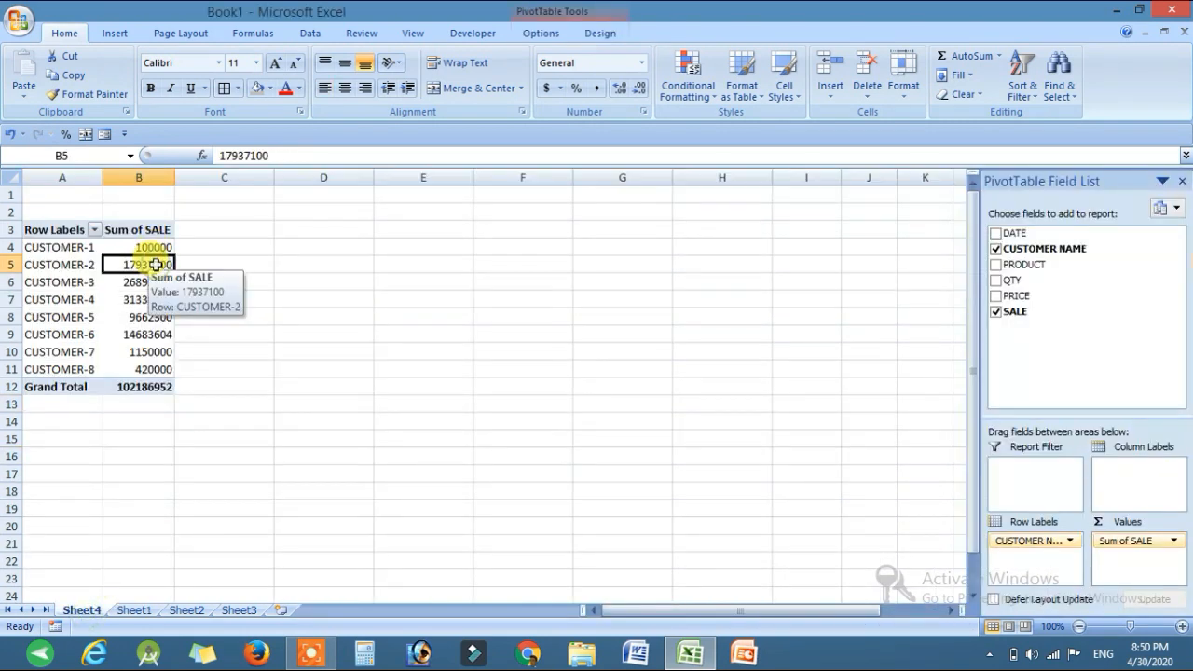
click(150, 246)
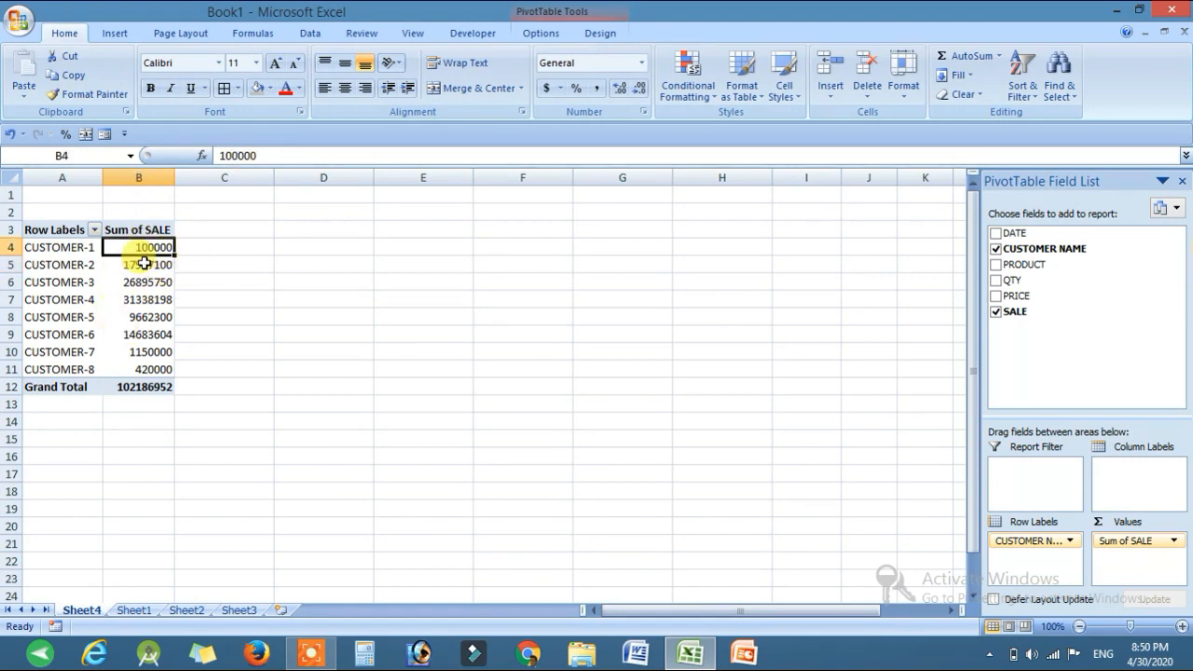
Step: Copy PivotTable range A3:B11 from Sheet4 to Sheet2 starting at C5, and fit columns C and D to their contents
drag(149, 369, 70, 224)
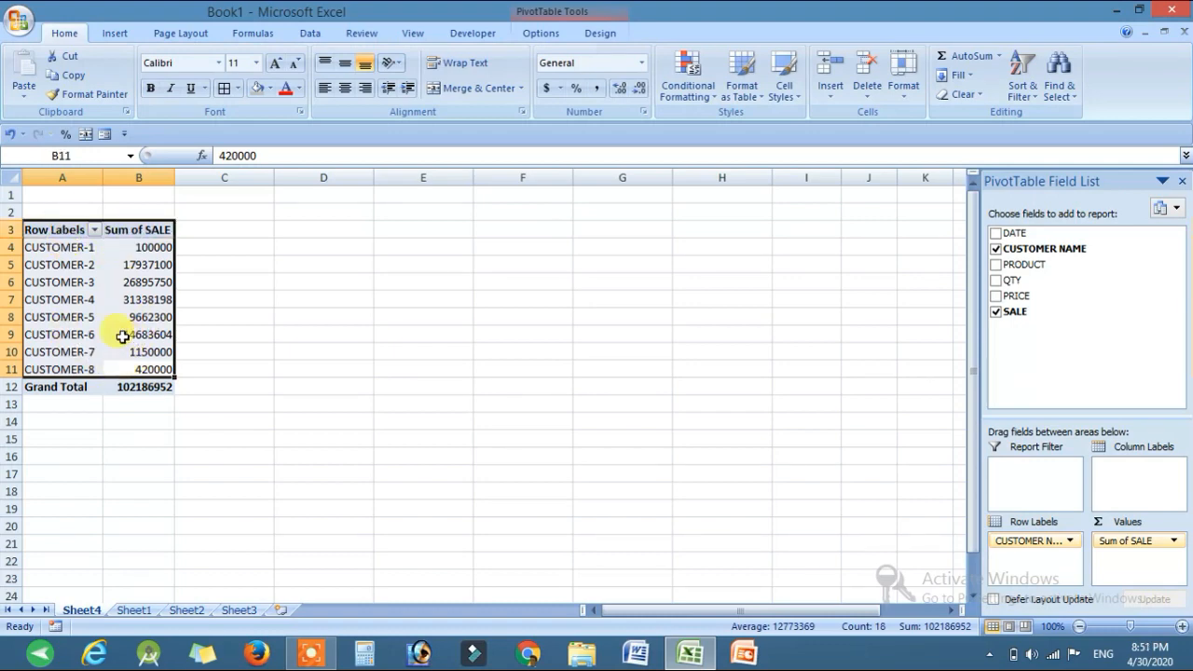
right_click(70, 252)
click(114, 263)
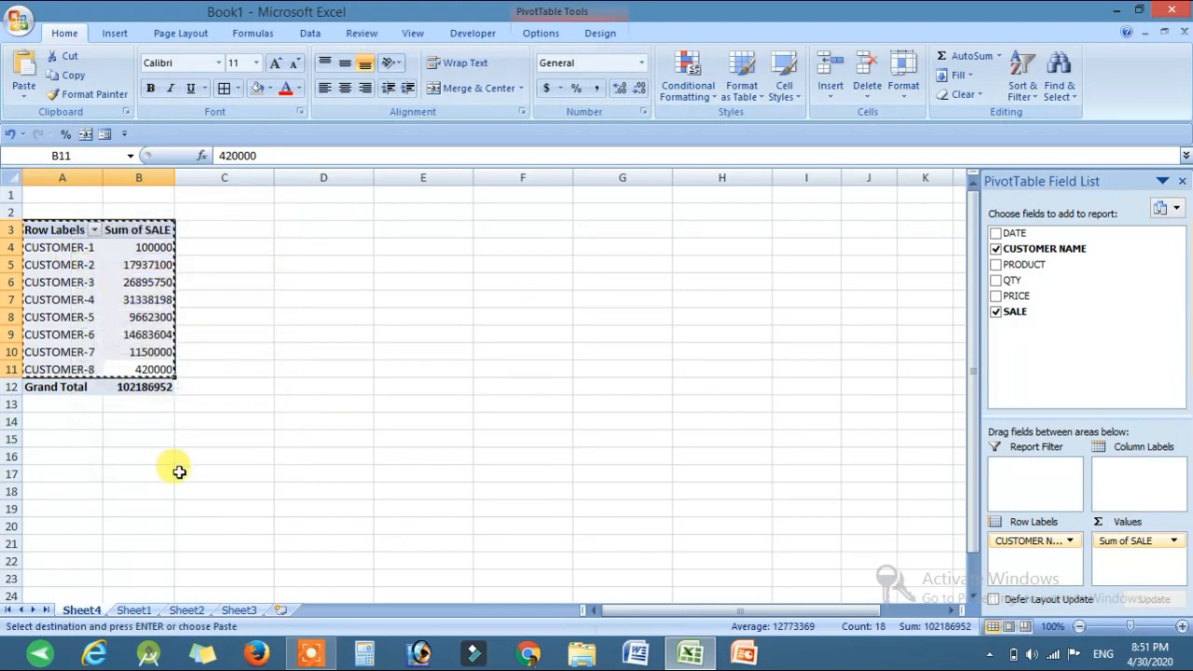
click(187, 609)
click(154, 269)
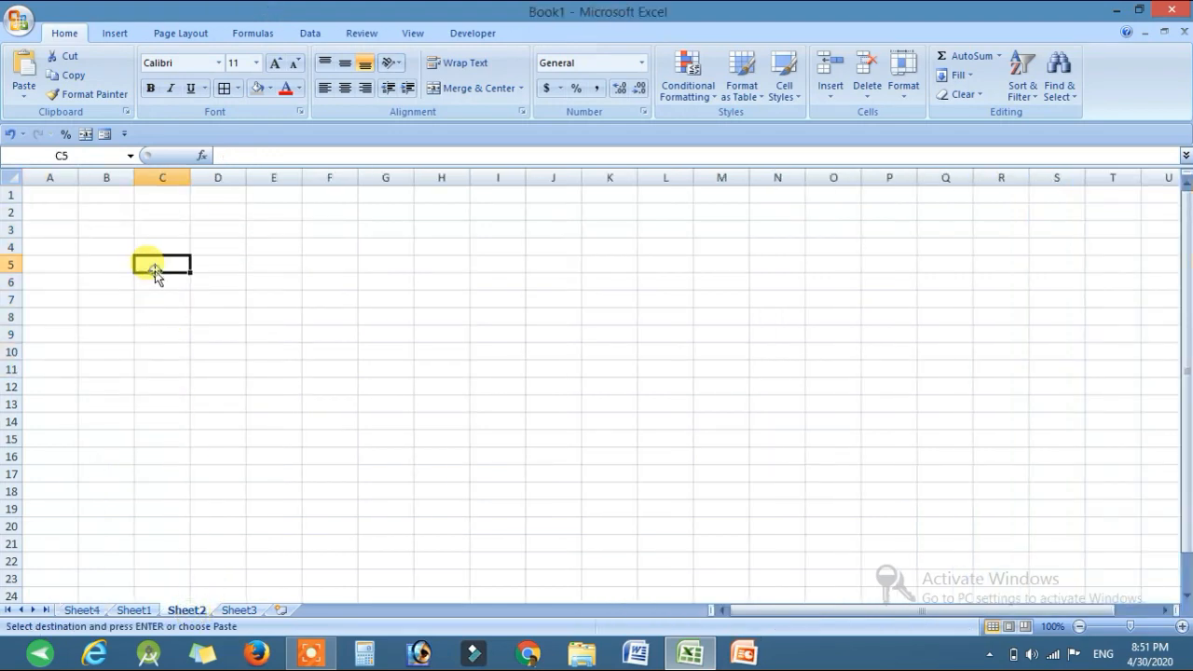
right_click(155, 271)
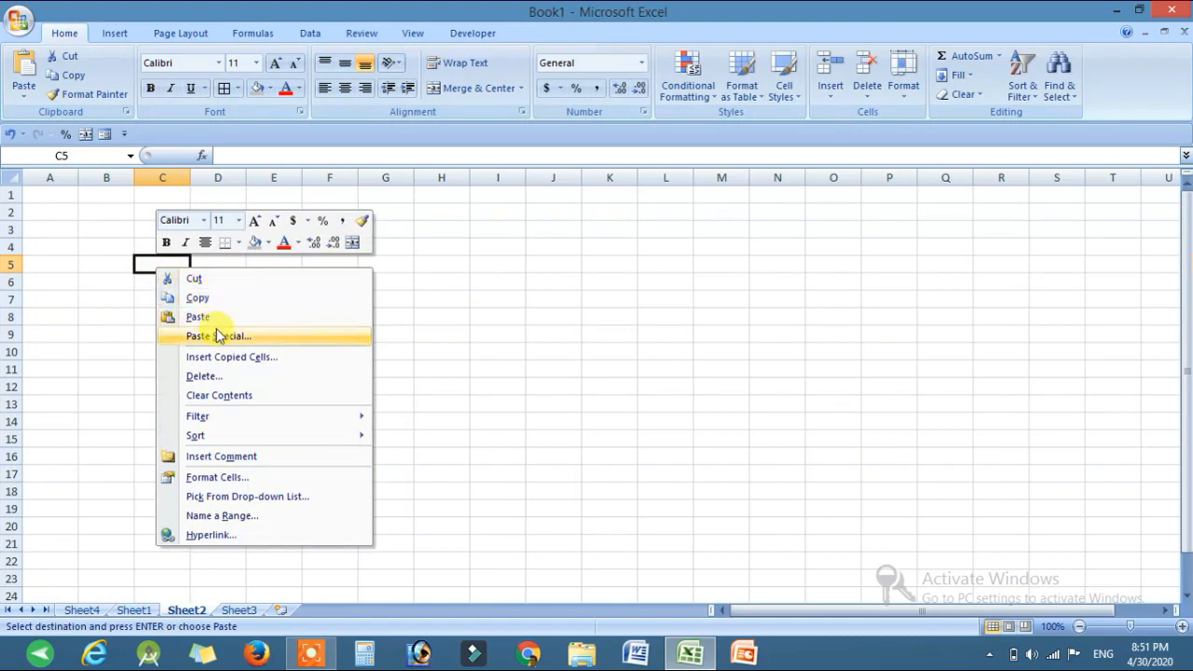
click(204, 318)
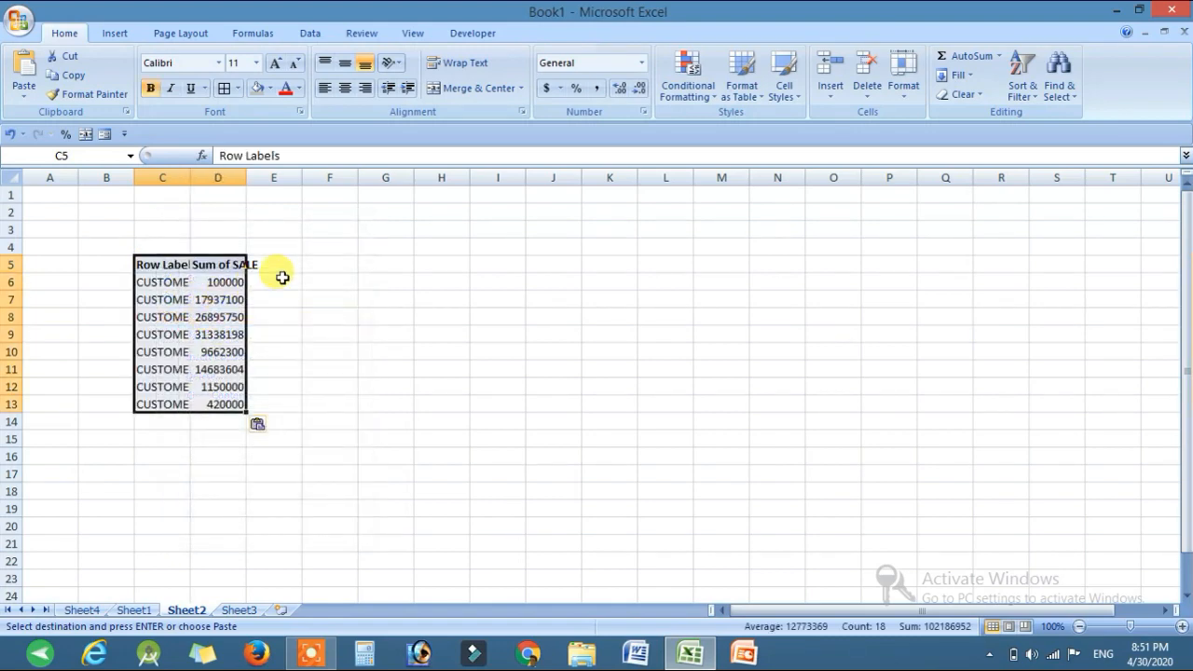
double_click(190, 176)
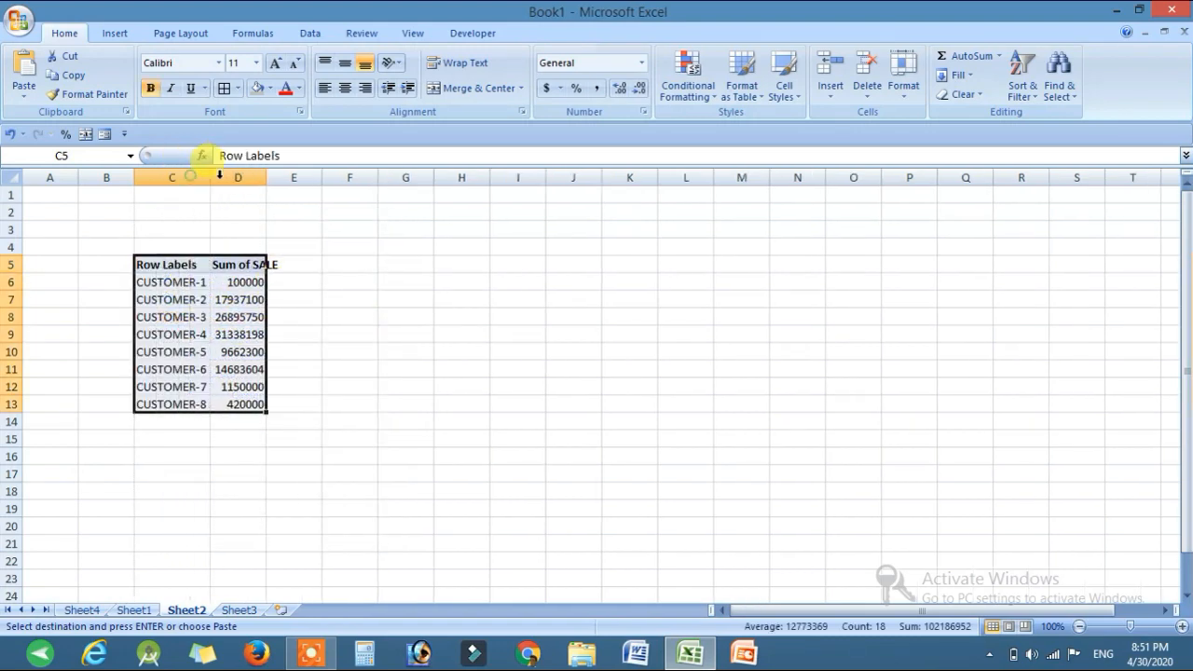
double_click(266, 177)
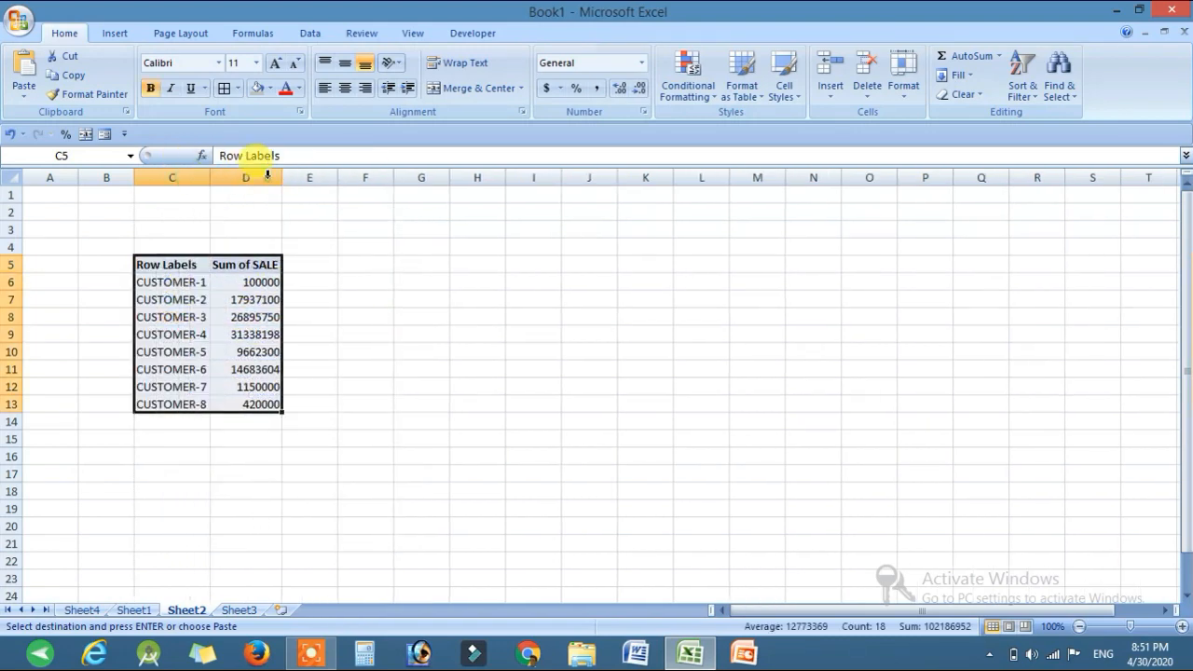
Step: Add filters to the customer sales table in C5:D13 on Sheet2 and sort Sum of SALE from largest to smallest
click(307, 34)
click(457, 75)
click(233, 302)
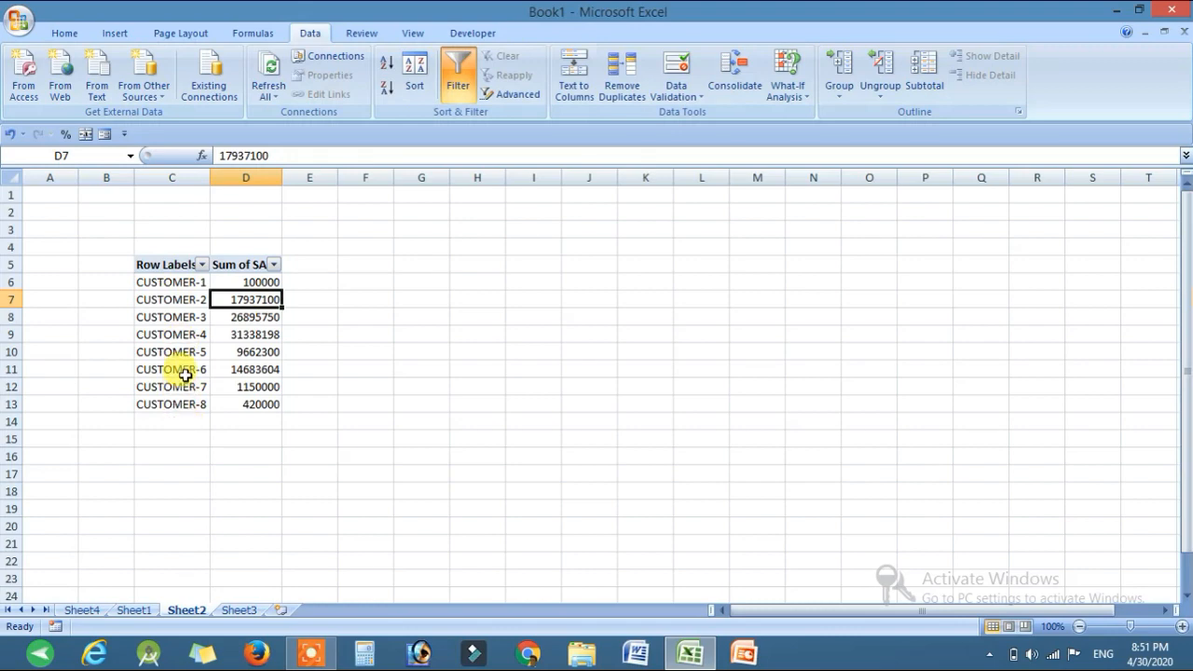
click(274, 265)
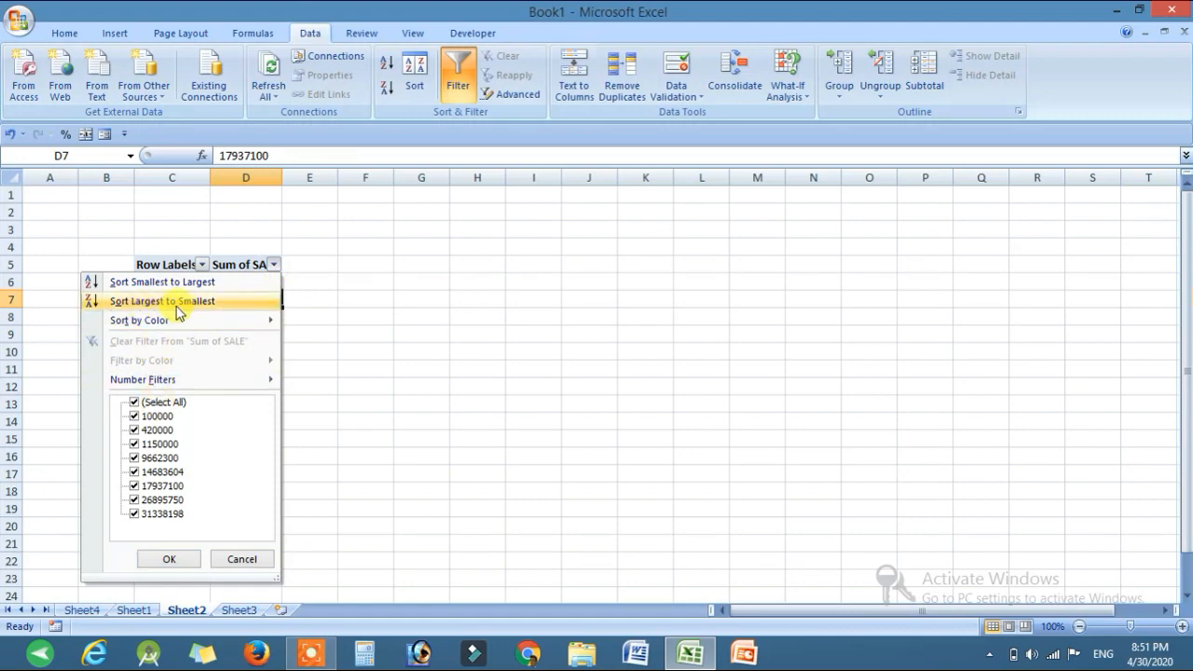
click(184, 303)
drag(170, 281, 278, 295)
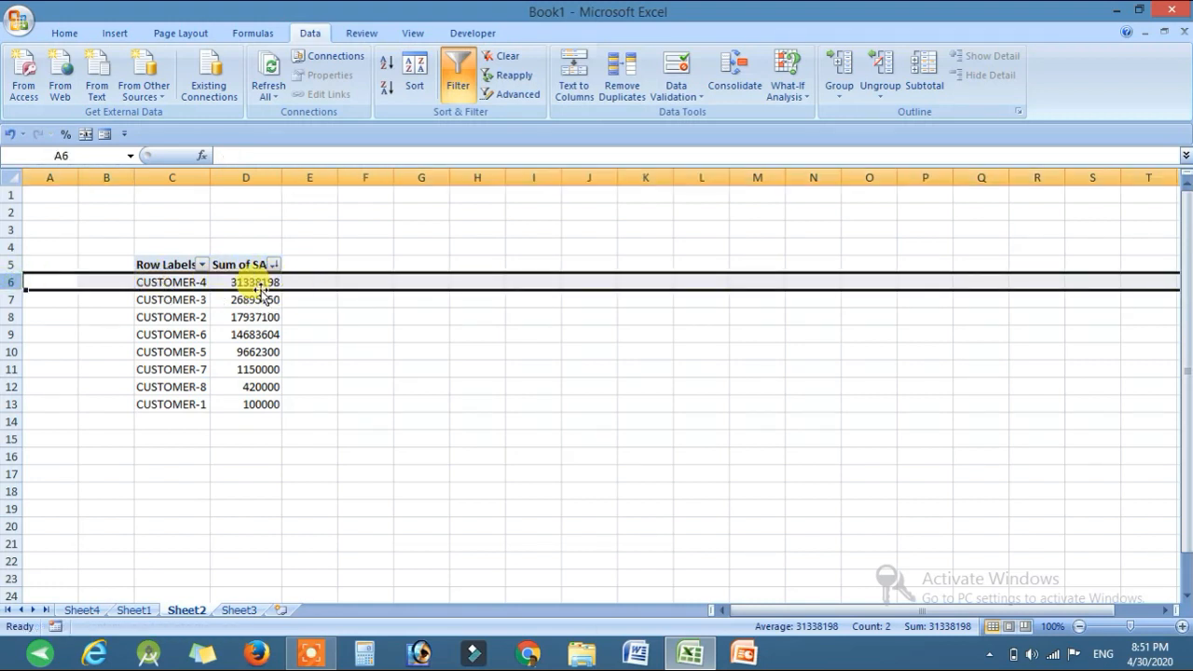
click(262, 364)
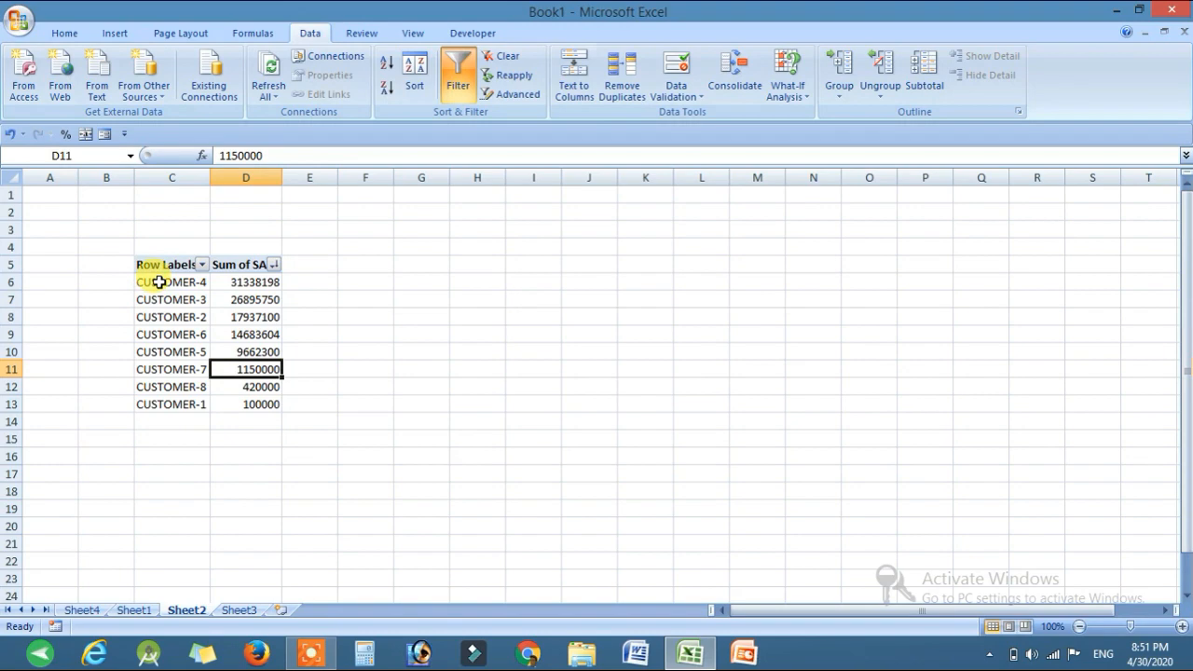
drag(160, 281, 252, 402)
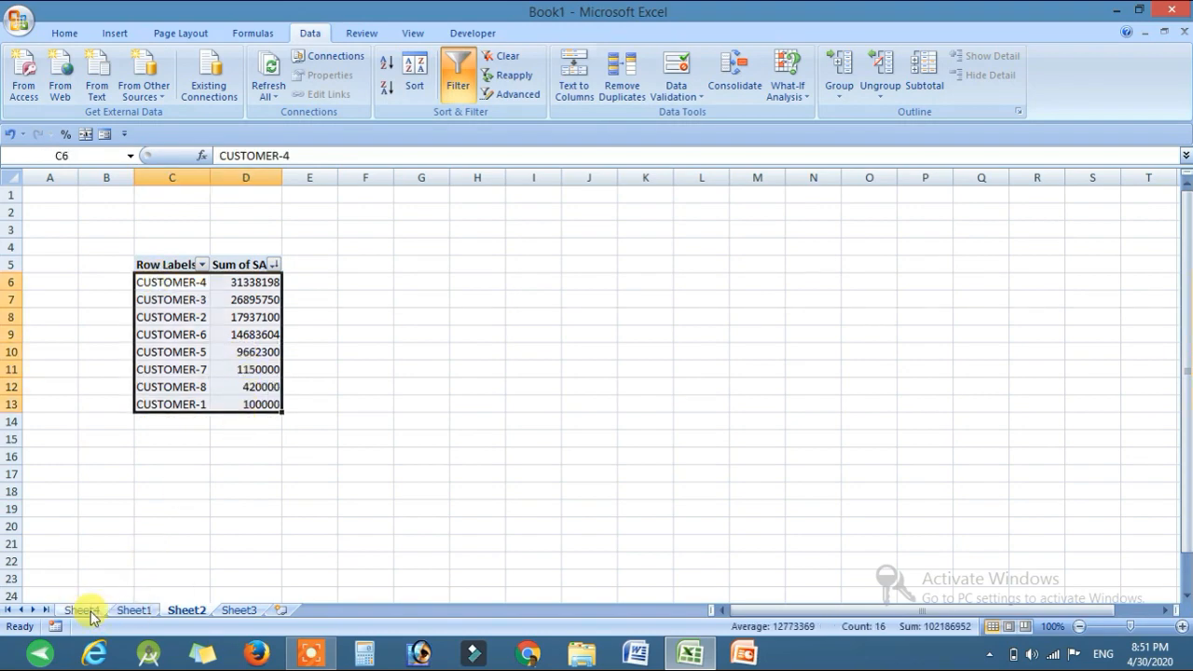
Step: Replace SALE with QTY in the Values area of the PivotTable on Sheet4
click(88, 611)
click(154, 249)
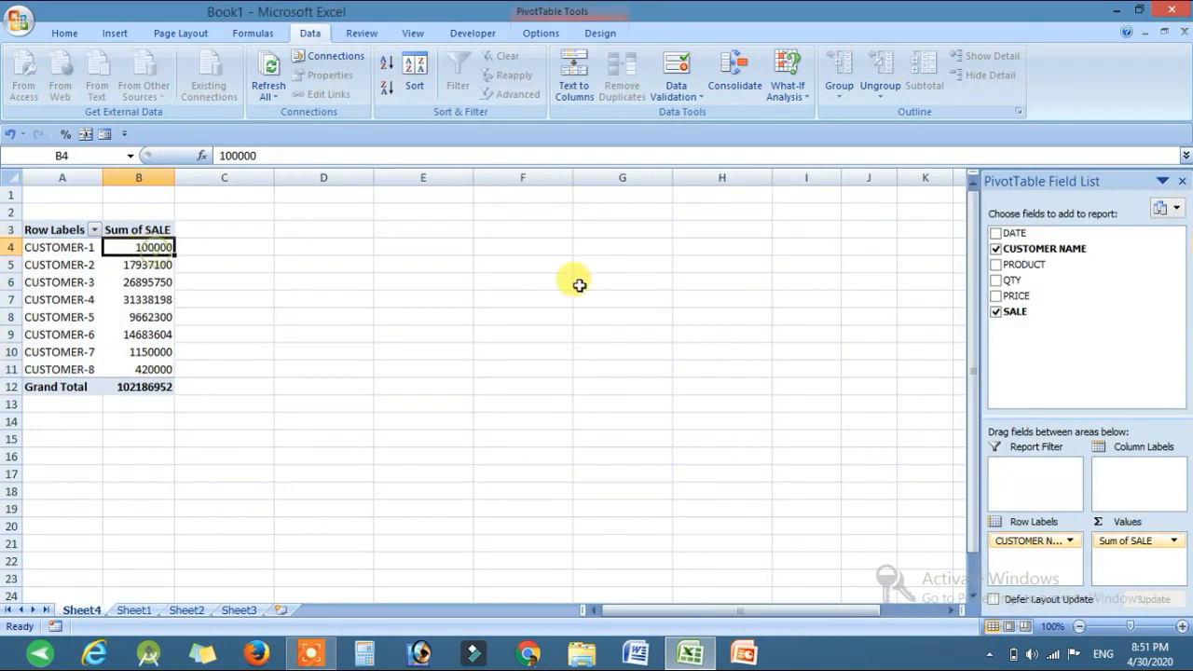
drag(1151, 543, 1044, 334)
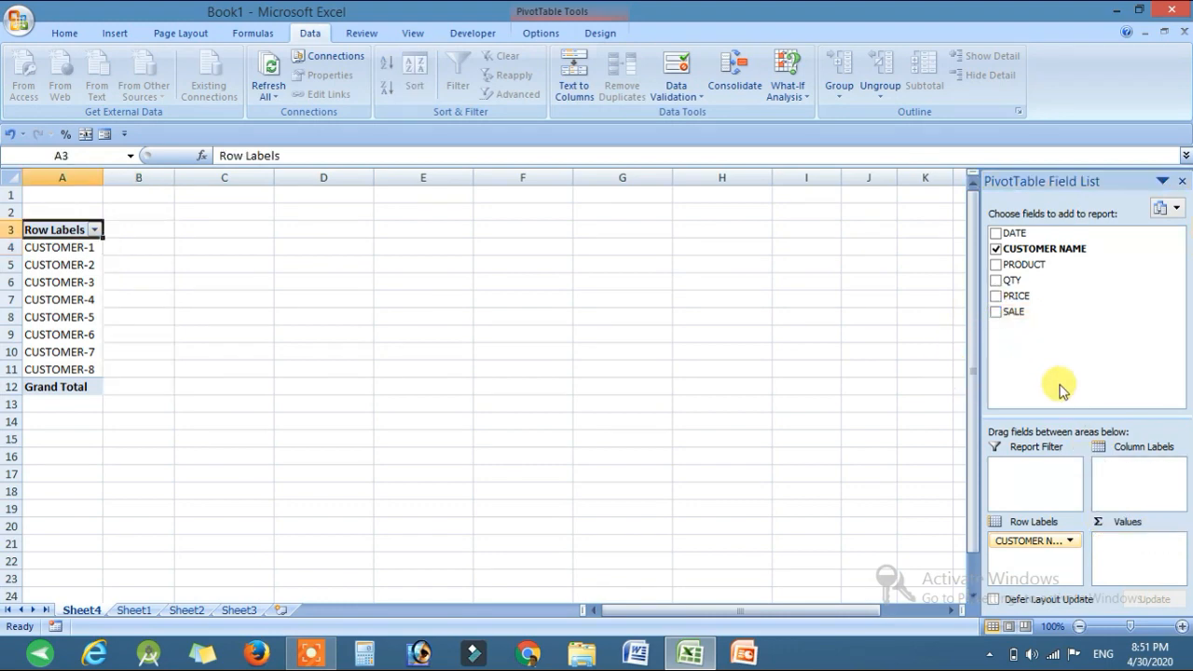
drag(1018, 279, 1137, 557)
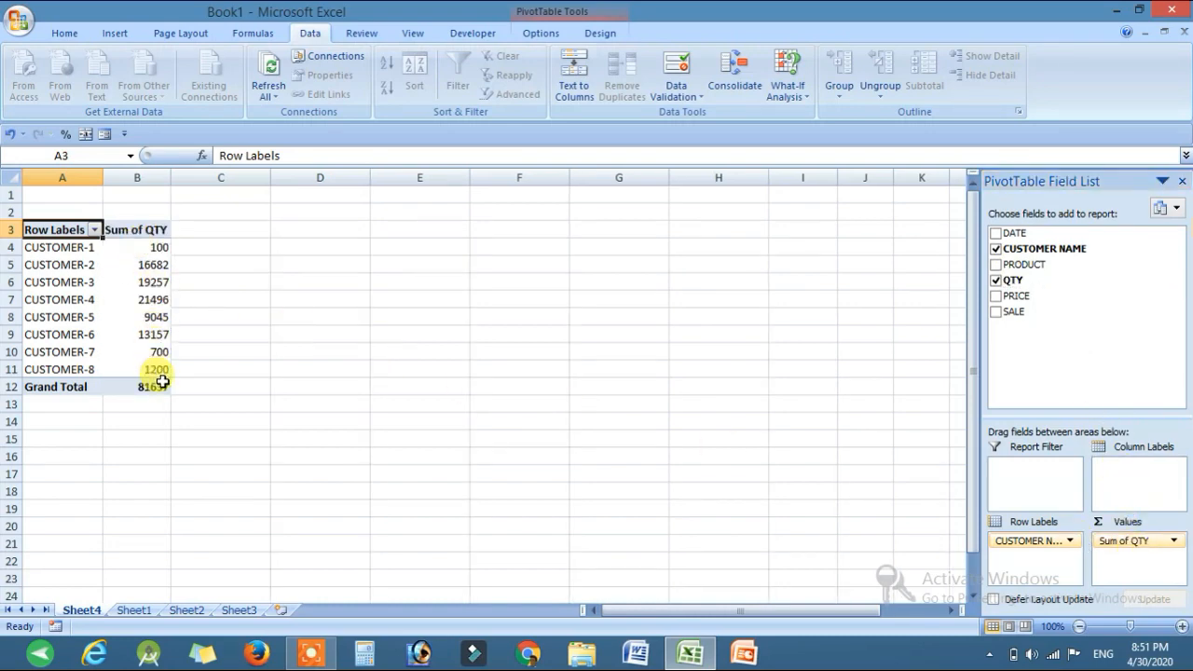
Step: Copy PivotTable range A3:B11 from Sheet4 to Sheet2 starting at F5, and fit columns F and G to their contents
drag(157, 369, 56, 228)
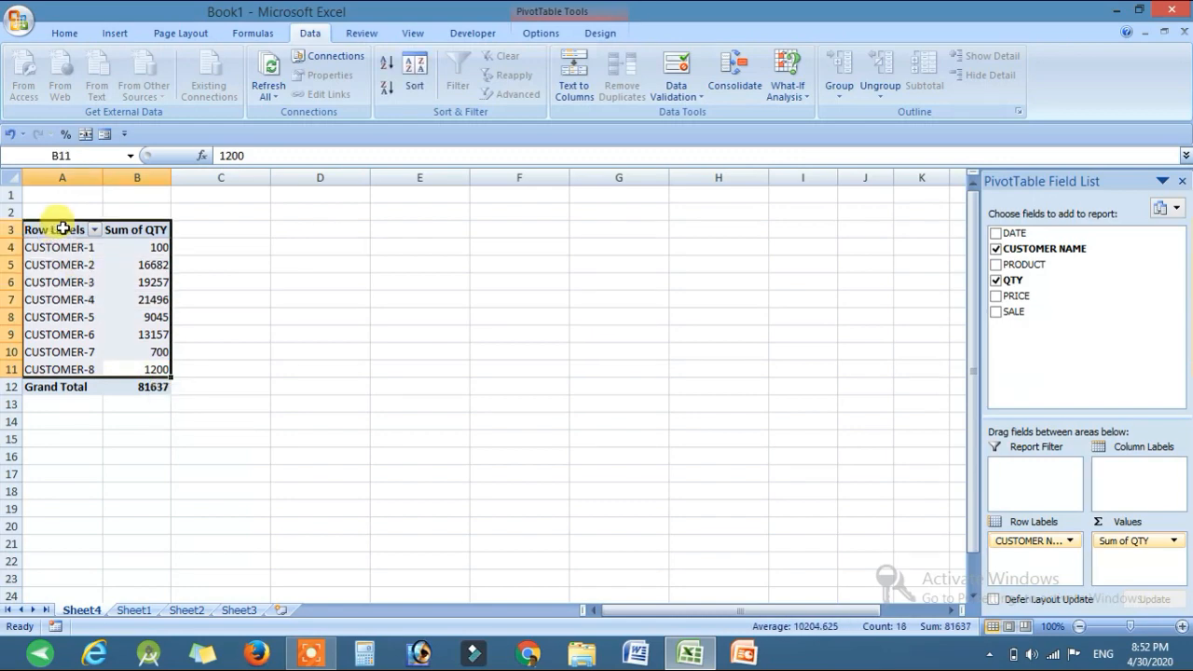
key(ctrl+c)
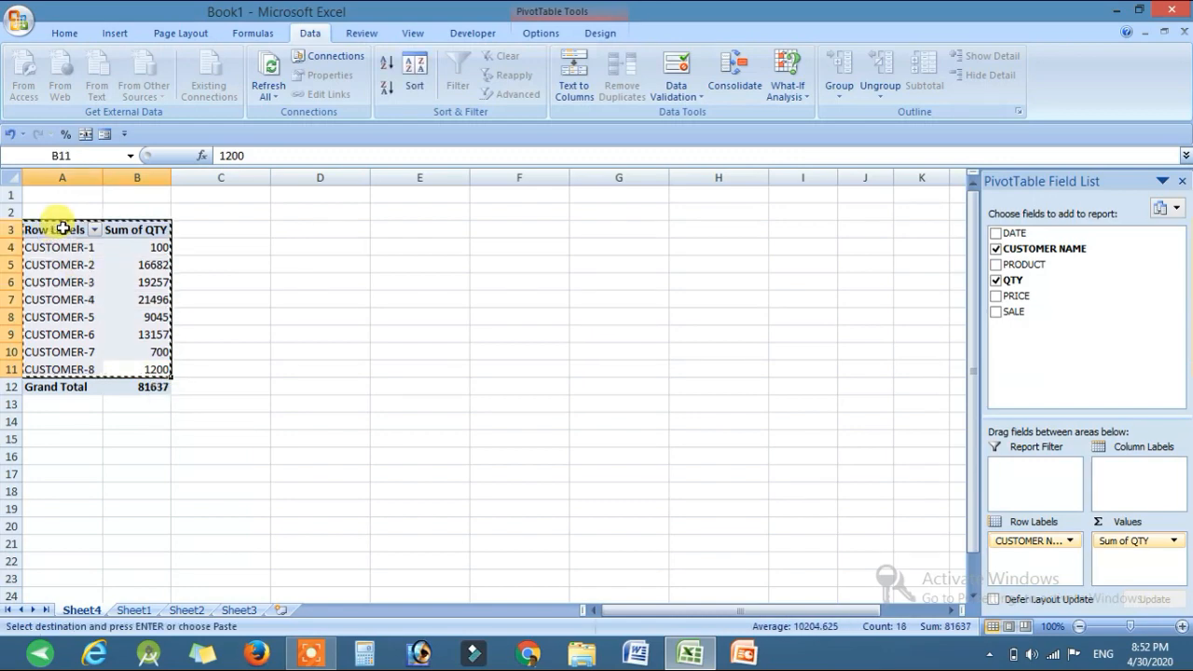
click(140, 609)
click(186, 610)
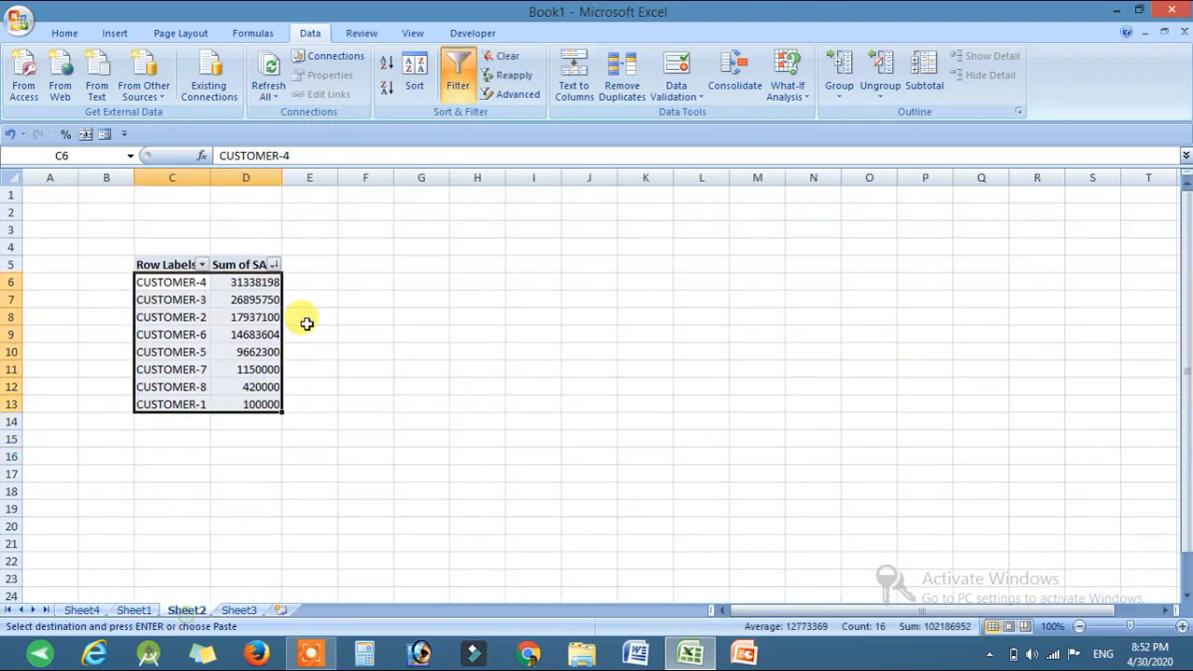
click(384, 261)
key(ctrl+v)
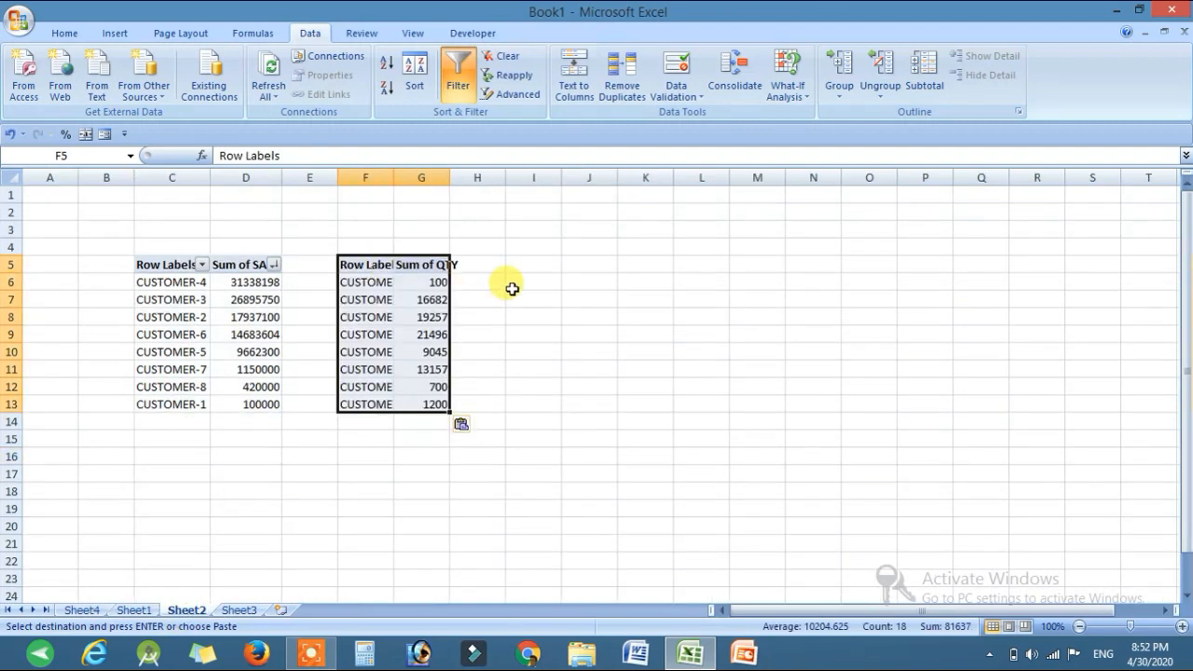
double_click(394, 177)
double_click(462, 177)
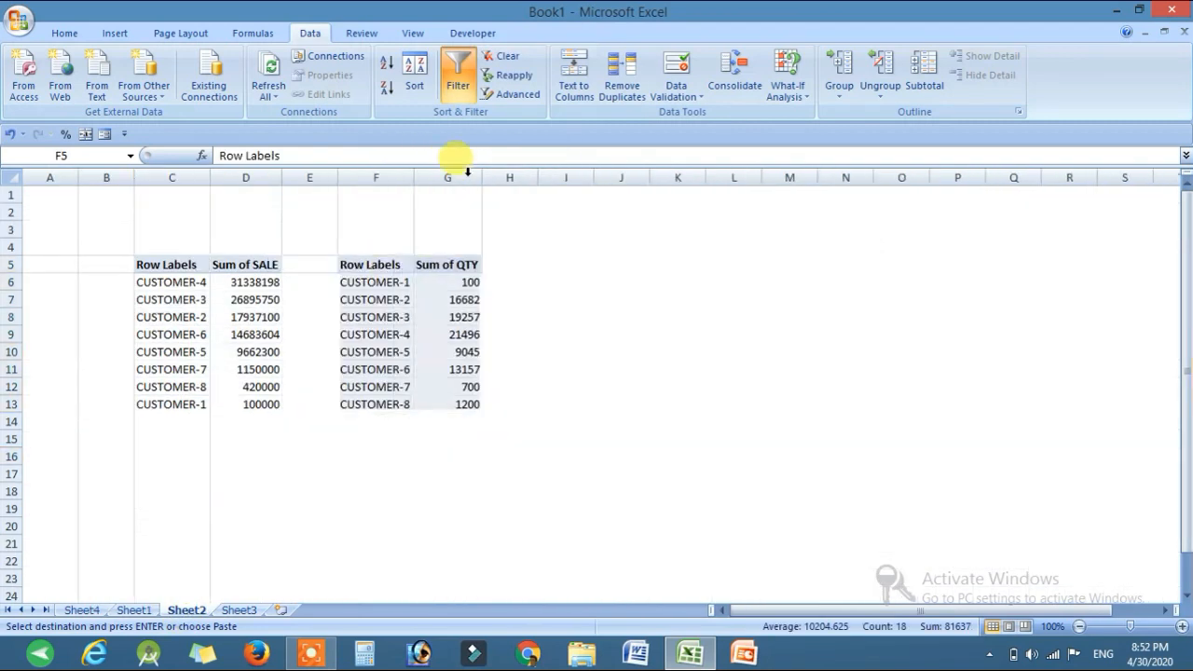
Step: Move the filters to the quantity table in F5:G13 and sort Sum of QTY from largest to smallest
click(460, 85)
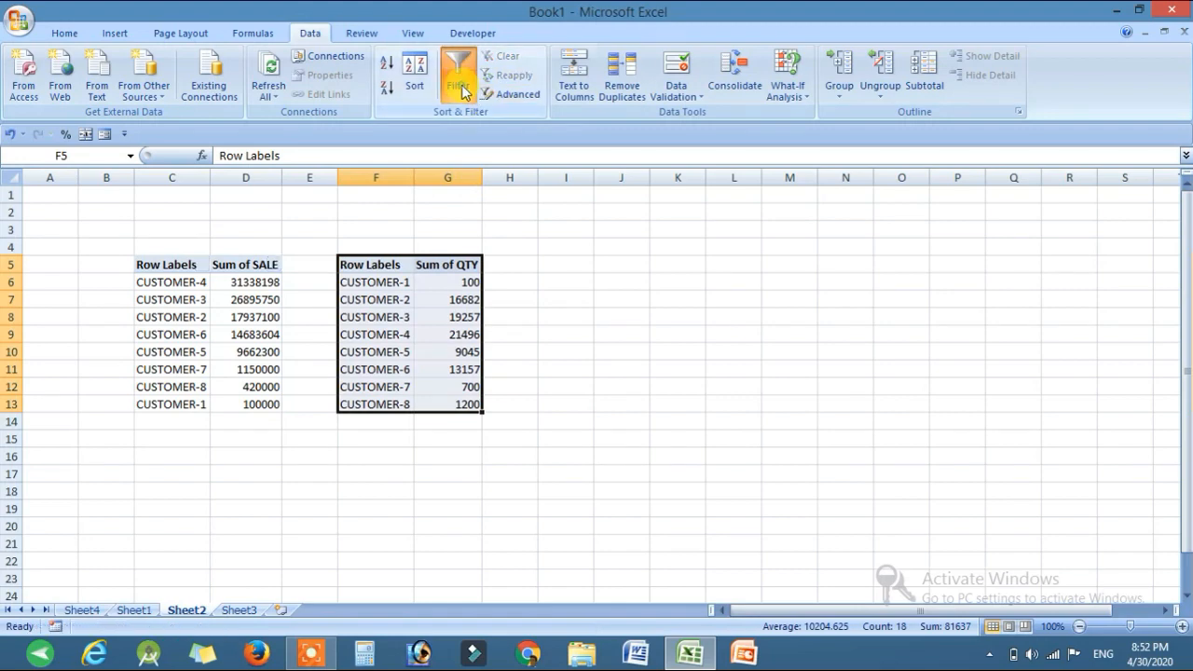
click(406, 265)
click(406, 266)
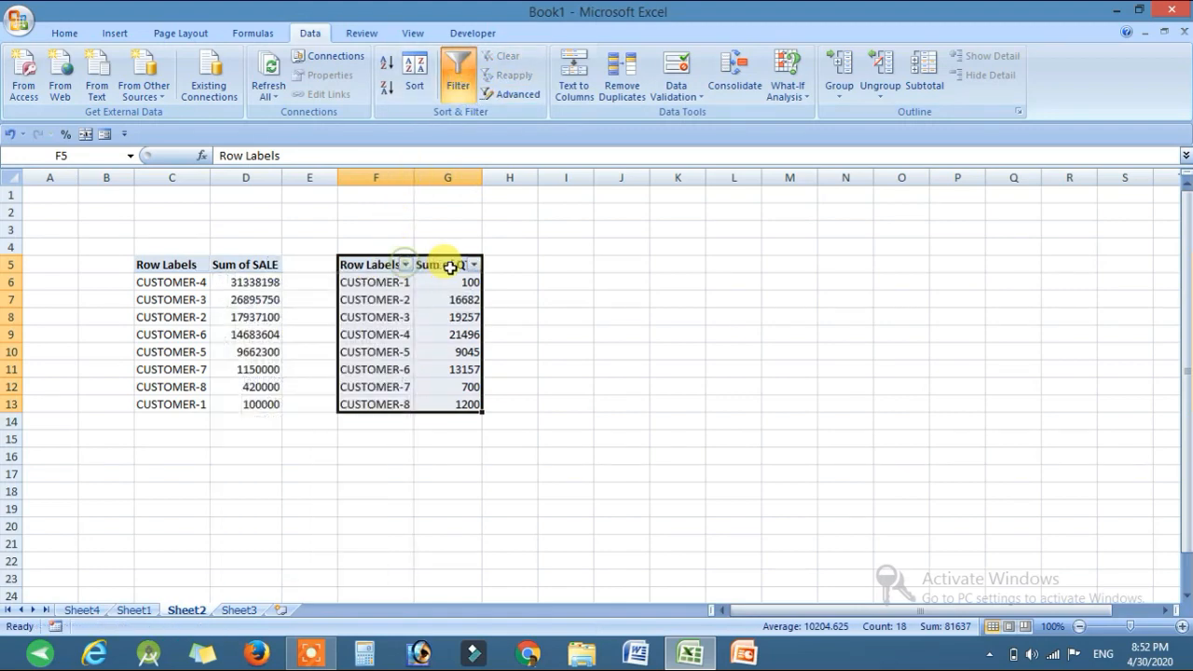
click(474, 267)
click(401, 301)
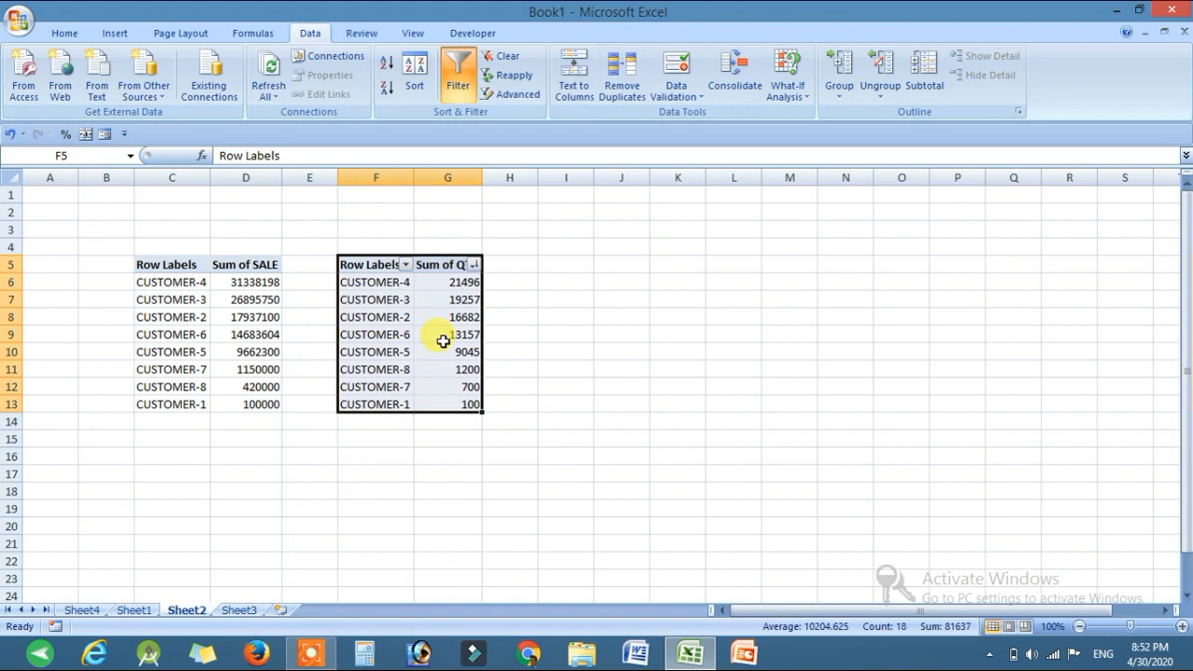
Step: Compare the customer order in the quantity table with the order in the sales table on Sheet2
drag(364, 283, 444, 283)
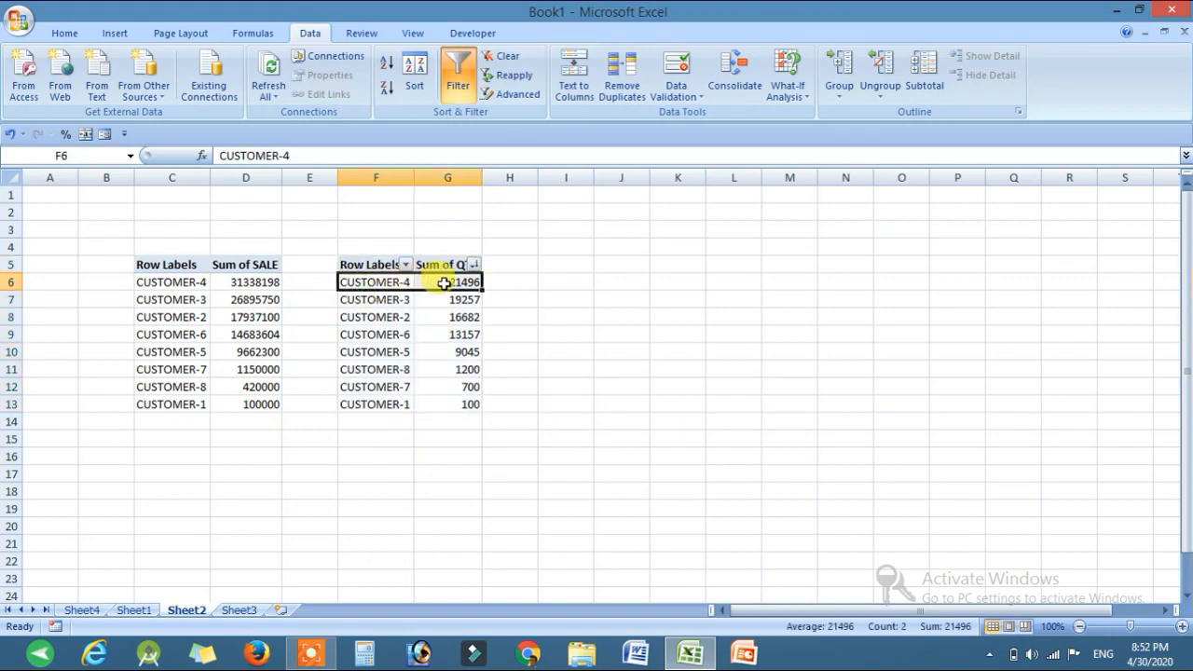
drag(387, 298, 458, 294)
drag(367, 318, 447, 334)
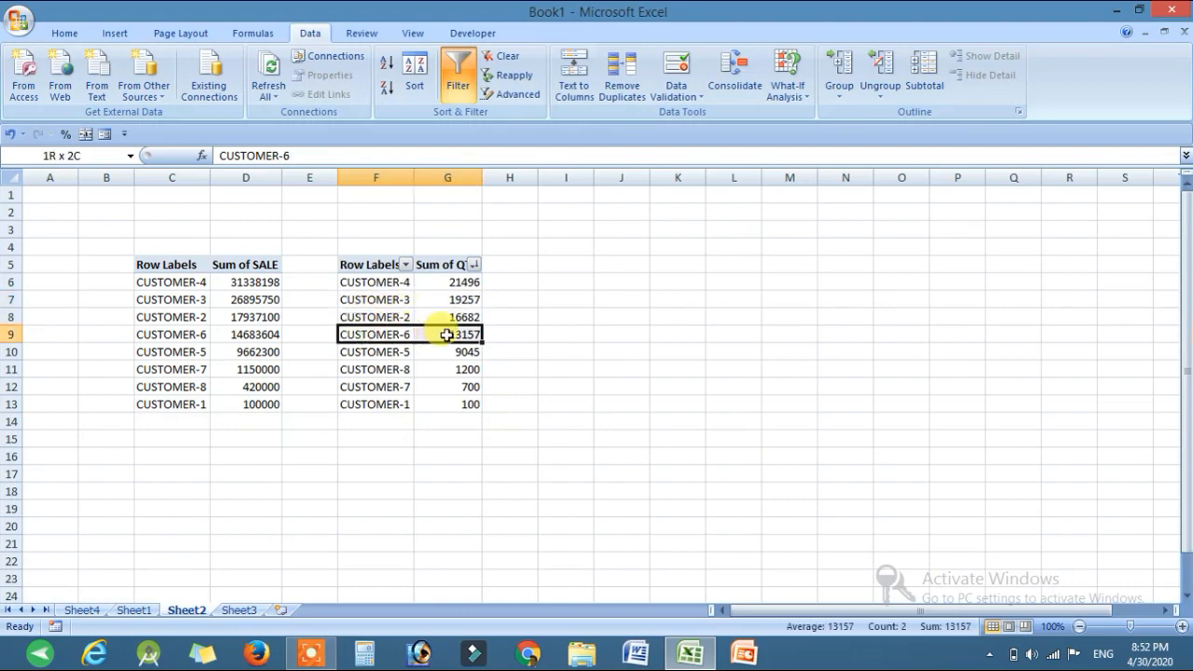
drag(378, 351, 438, 350)
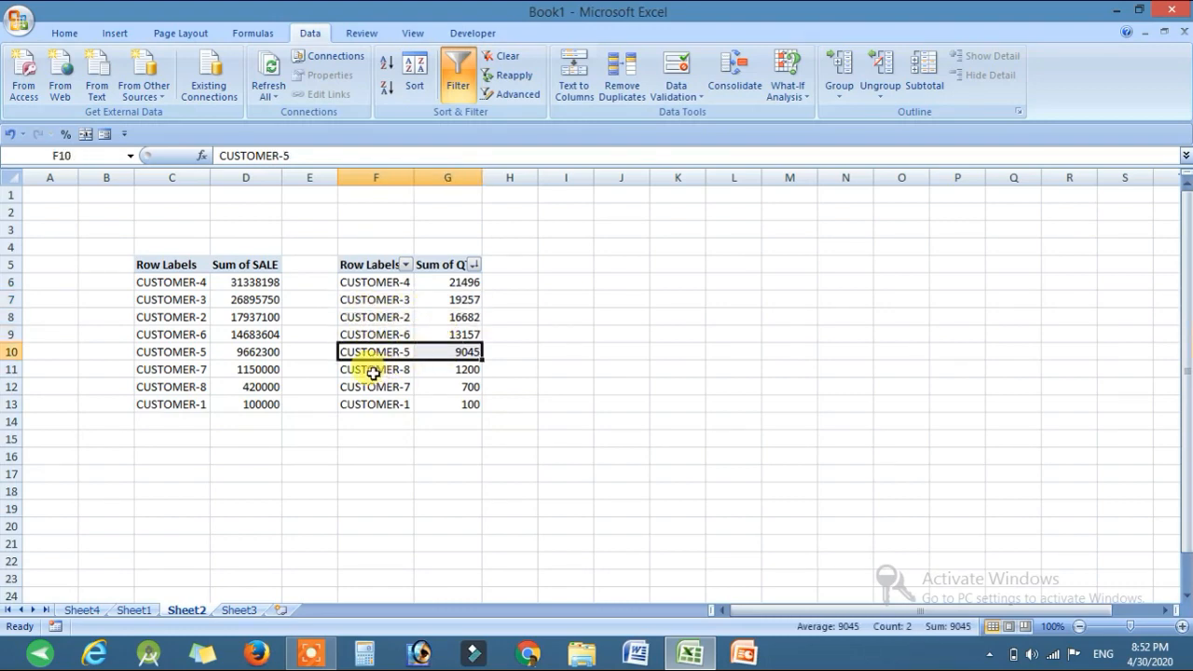
click(13, 369)
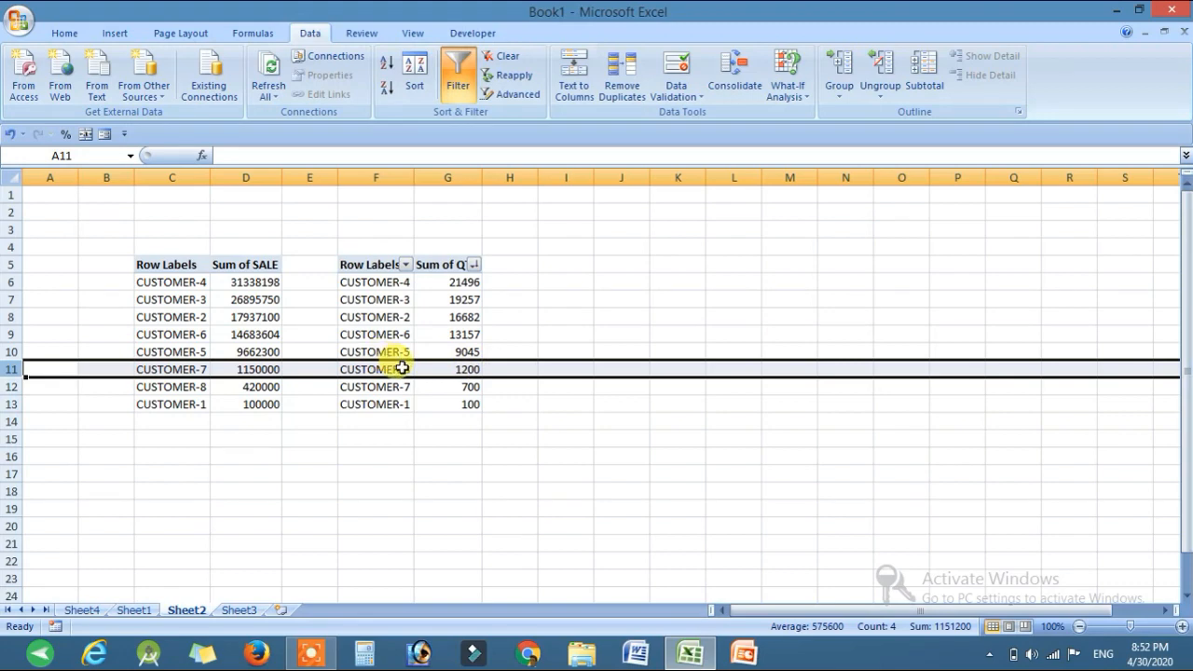
click(13, 386)
click(186, 403)
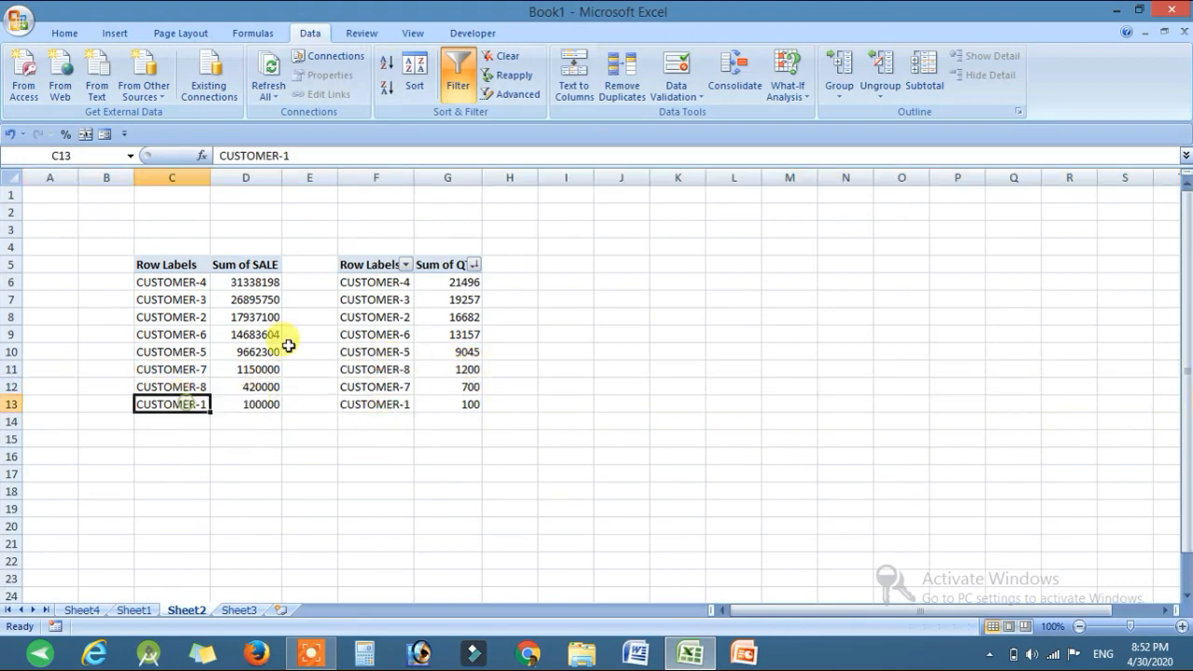
Step: Add SALE below QTY in the Values area of the PivotTable on Sheet4
click(84, 609)
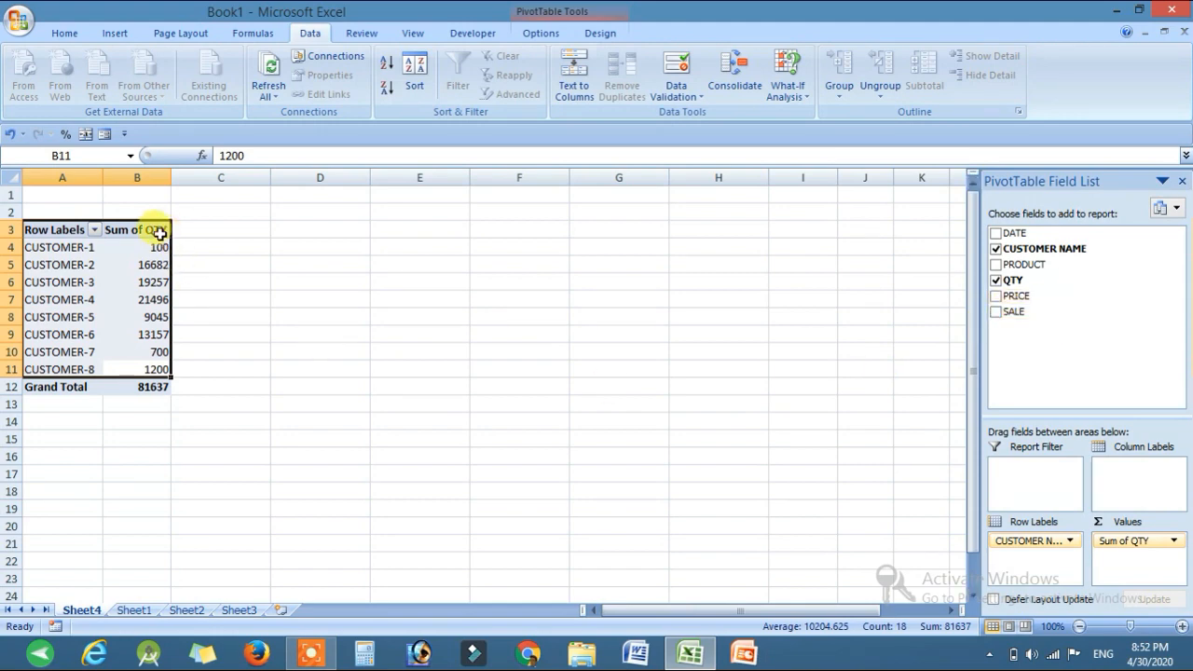
mouse_move(147, 249)
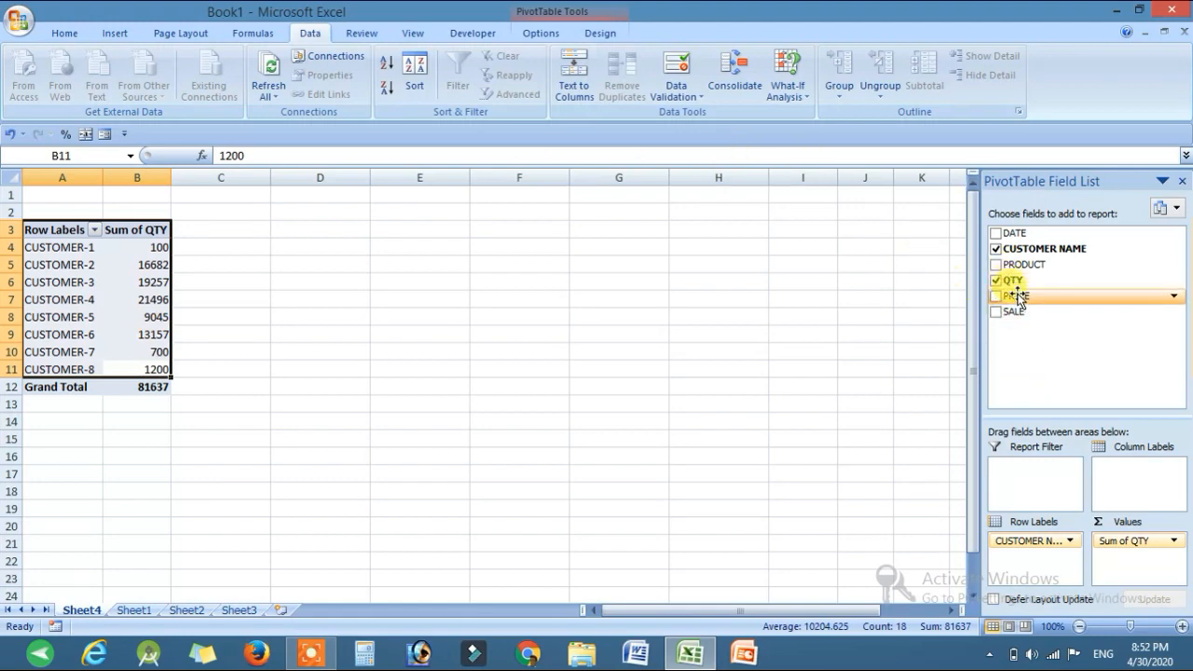
drag(1016, 317, 1137, 553)
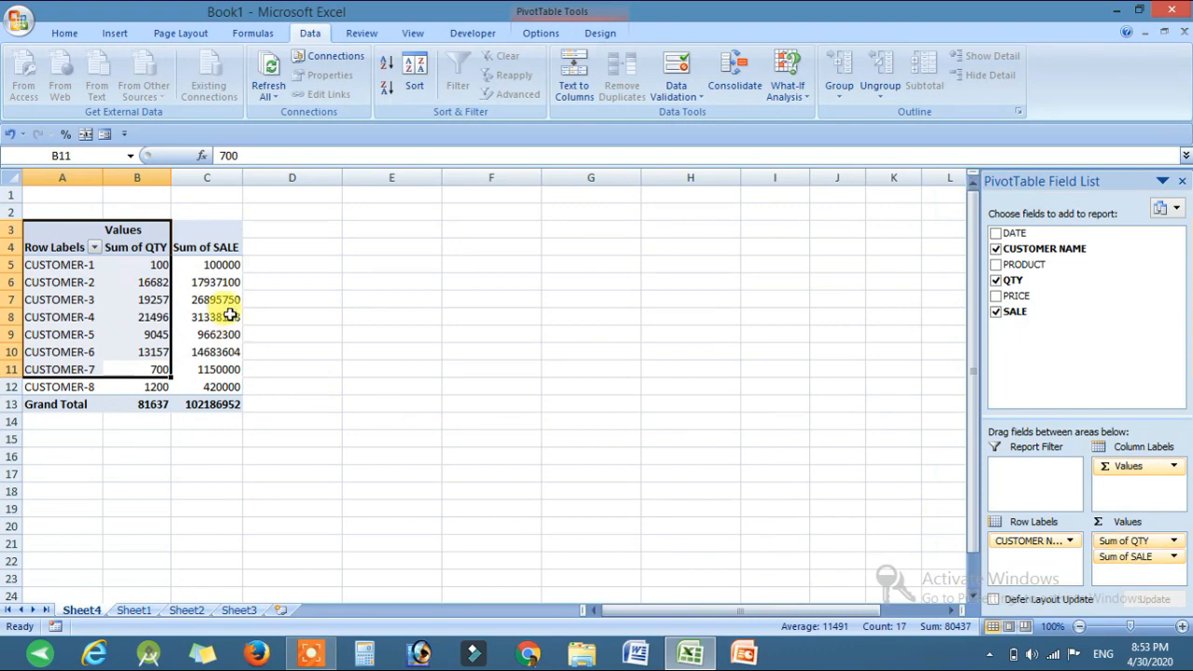
Step: Copy PivotTable range A4:C12 from Sheet4 to Sheet2 starting at J5, and fit columns J, K and L to their contents
drag(231, 385, 56, 249)
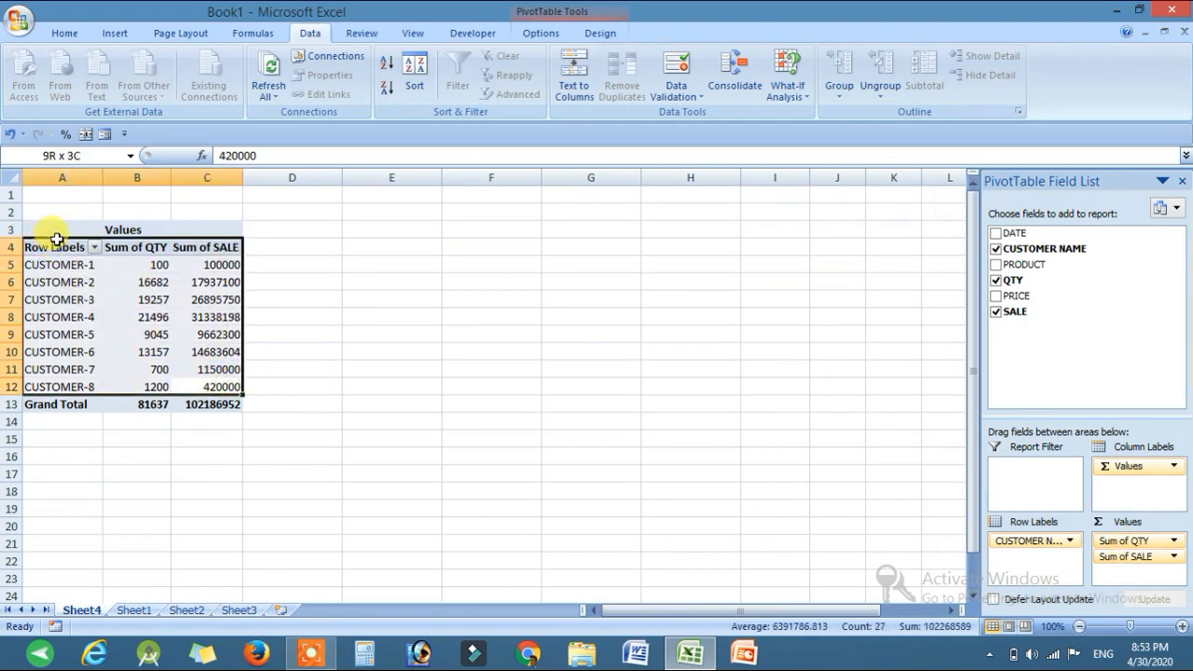
key(ctrl+c)
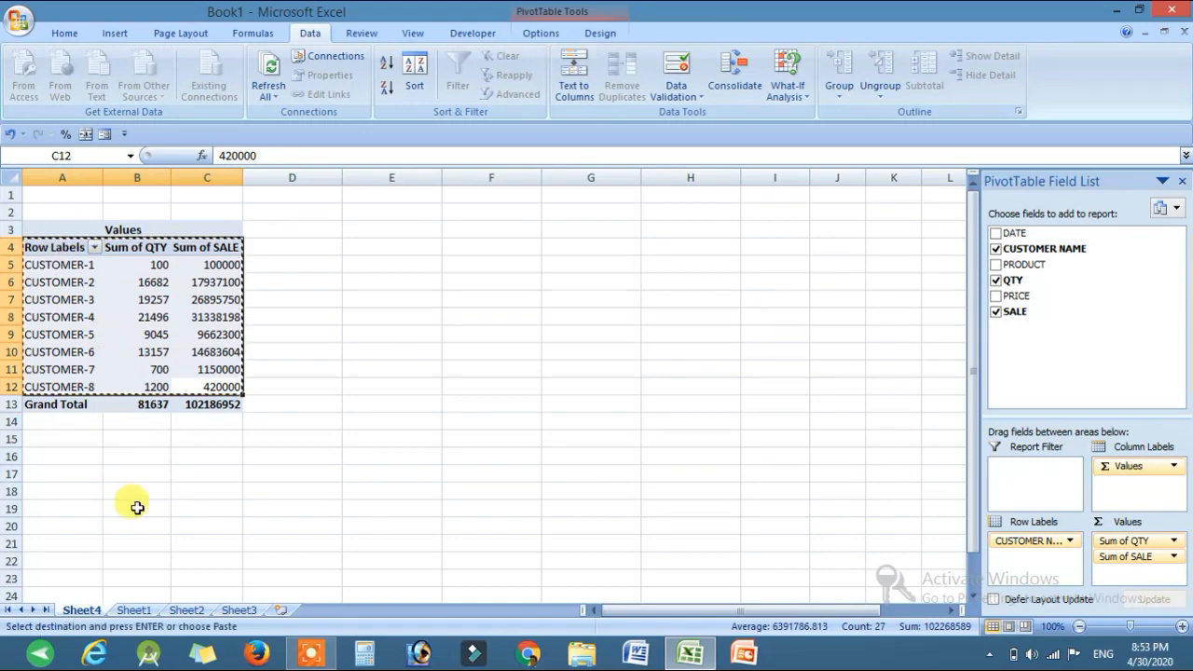
click(186, 610)
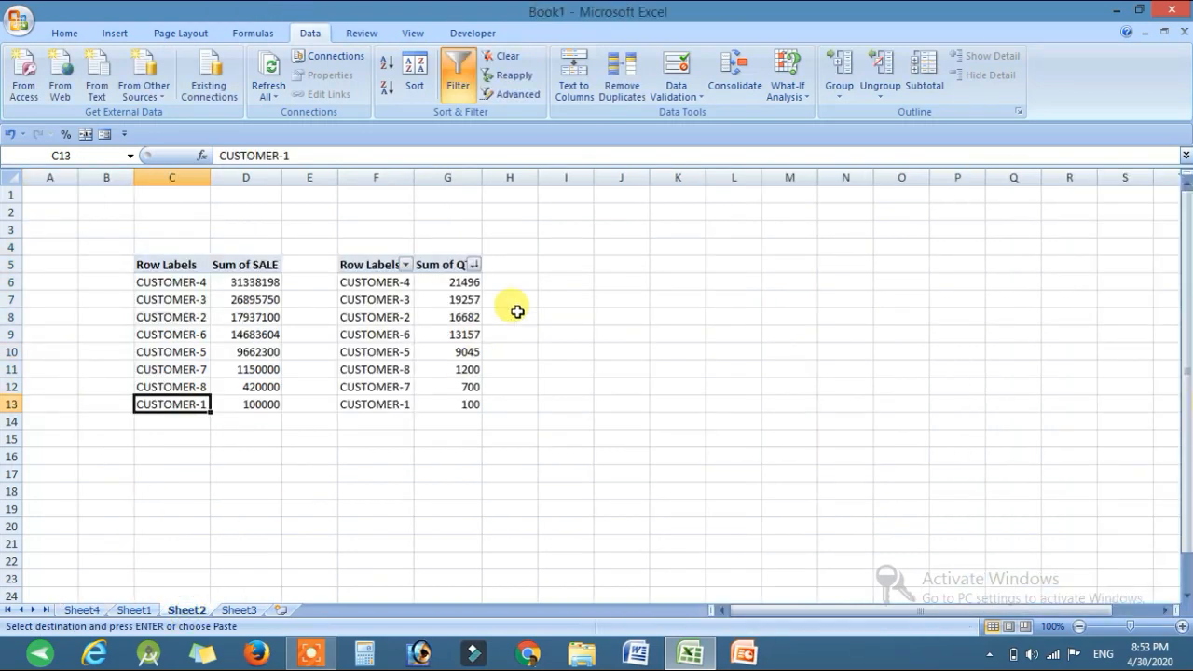
click(607, 266)
key(ctrl+v)
double_click(762, 178)
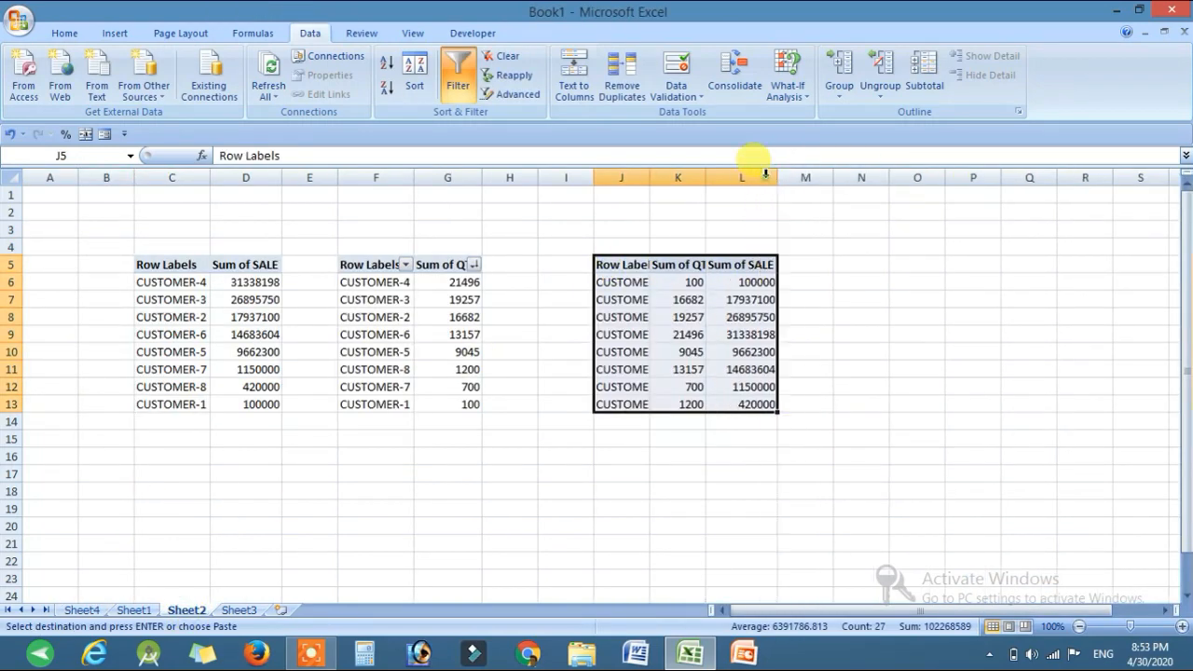
double_click(706, 178)
double_click(653, 177)
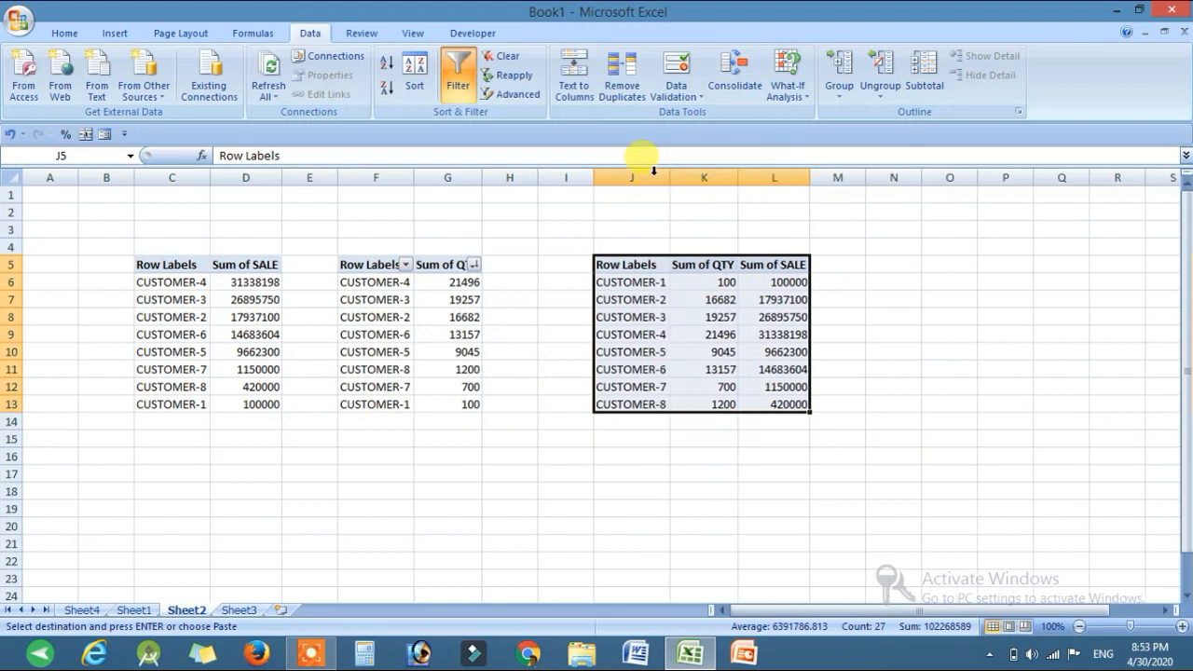
Step: Move the filters to the combined table in J5:L13 and sort Sum of SALE from largest to smallest
click(457, 74)
click(457, 74)
click(887, 345)
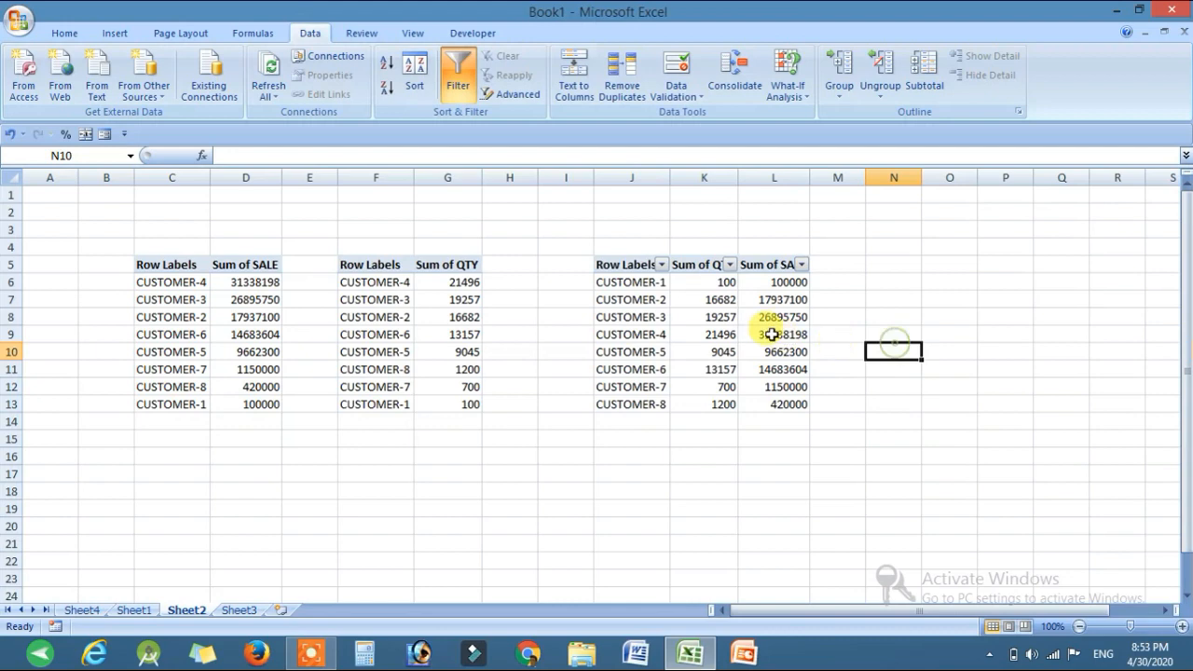
click(799, 264)
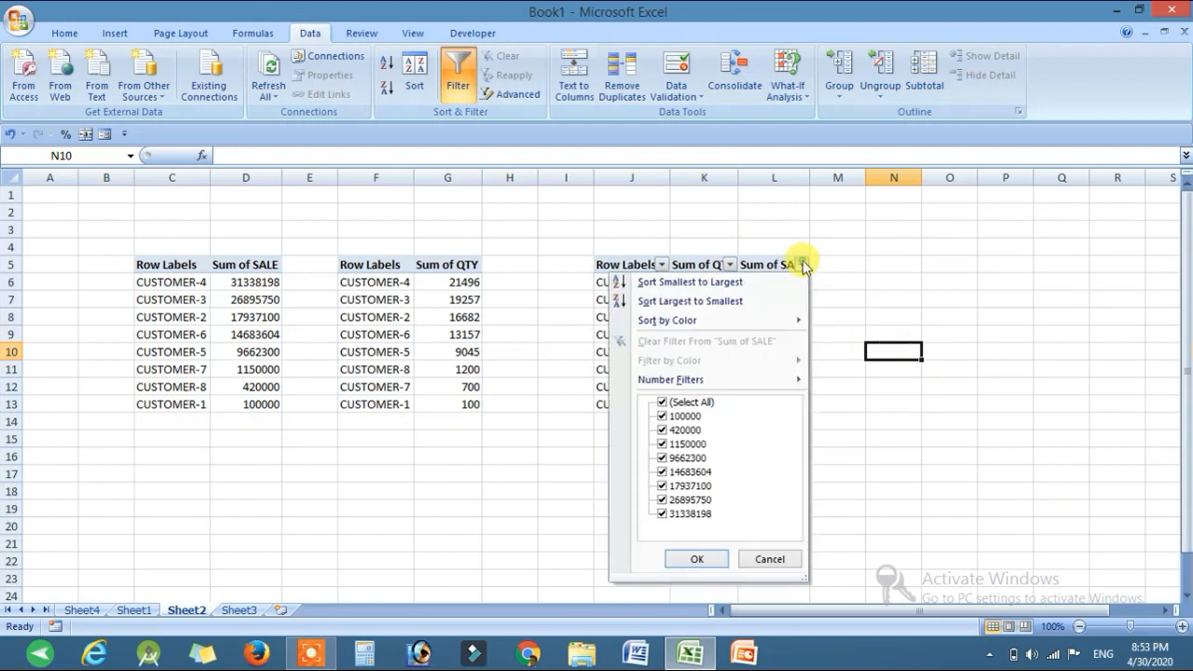
click(716, 301)
Step: Review the quantity and sale figures of each customer row in the sorted combined table in J5:L13
drag(631, 286, 764, 277)
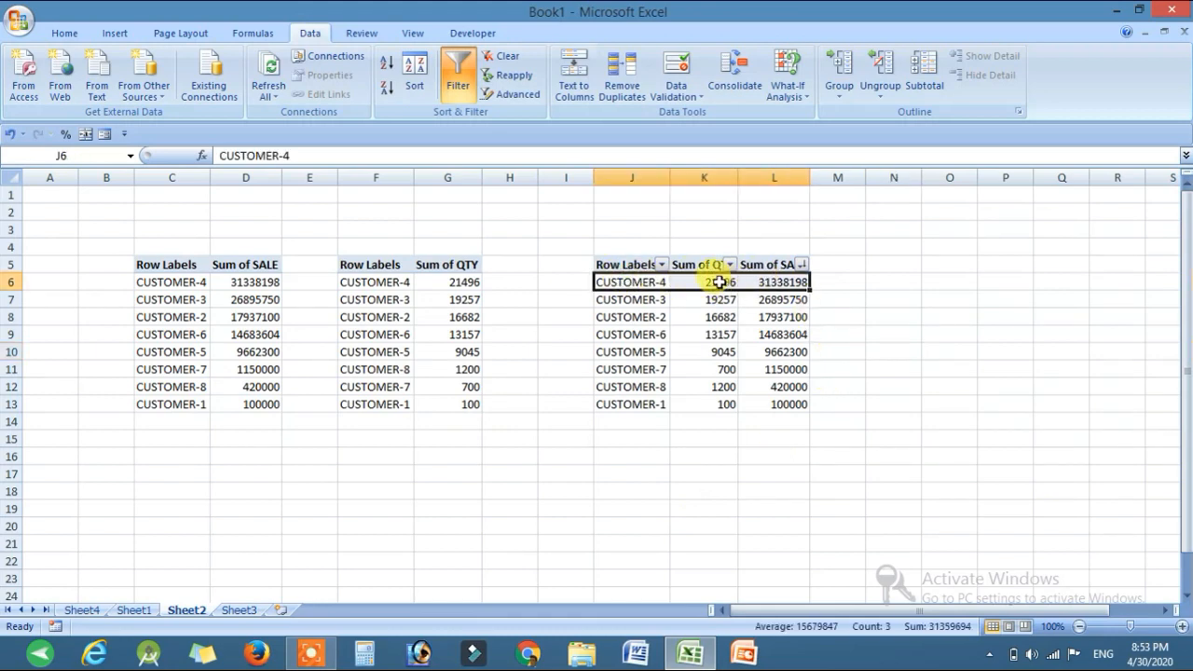
click(720, 282)
click(800, 284)
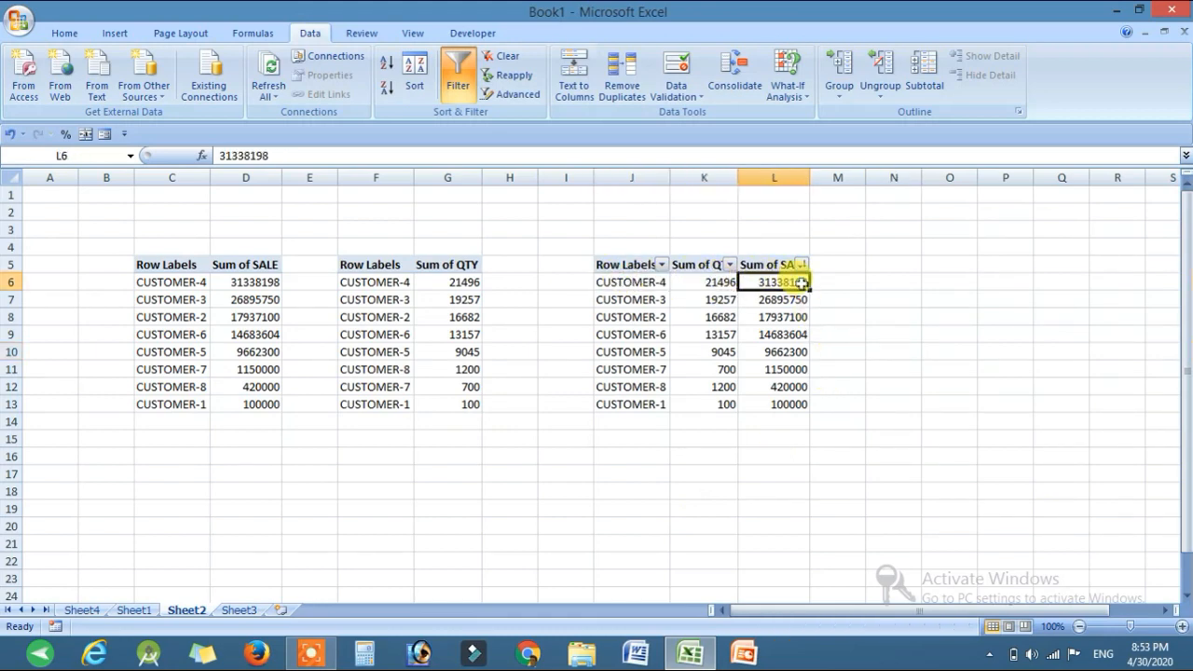
drag(648, 300, 772, 303)
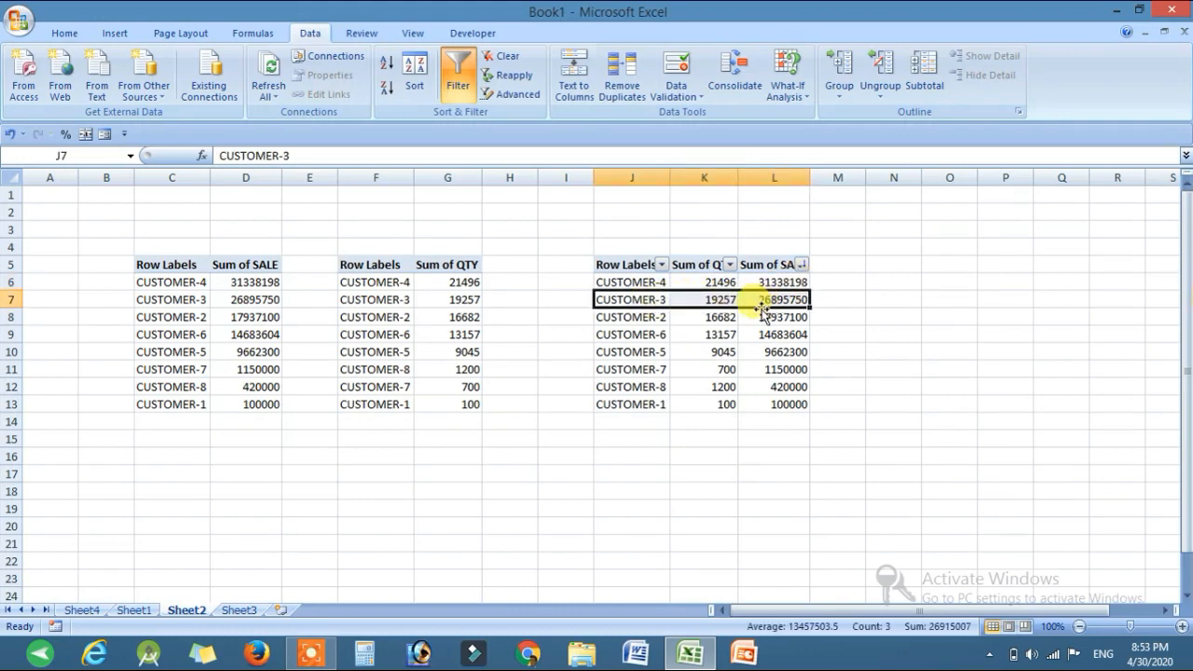
drag(651, 324, 742, 328)
drag(663, 335, 769, 336)
drag(649, 352, 717, 354)
click(773, 404)
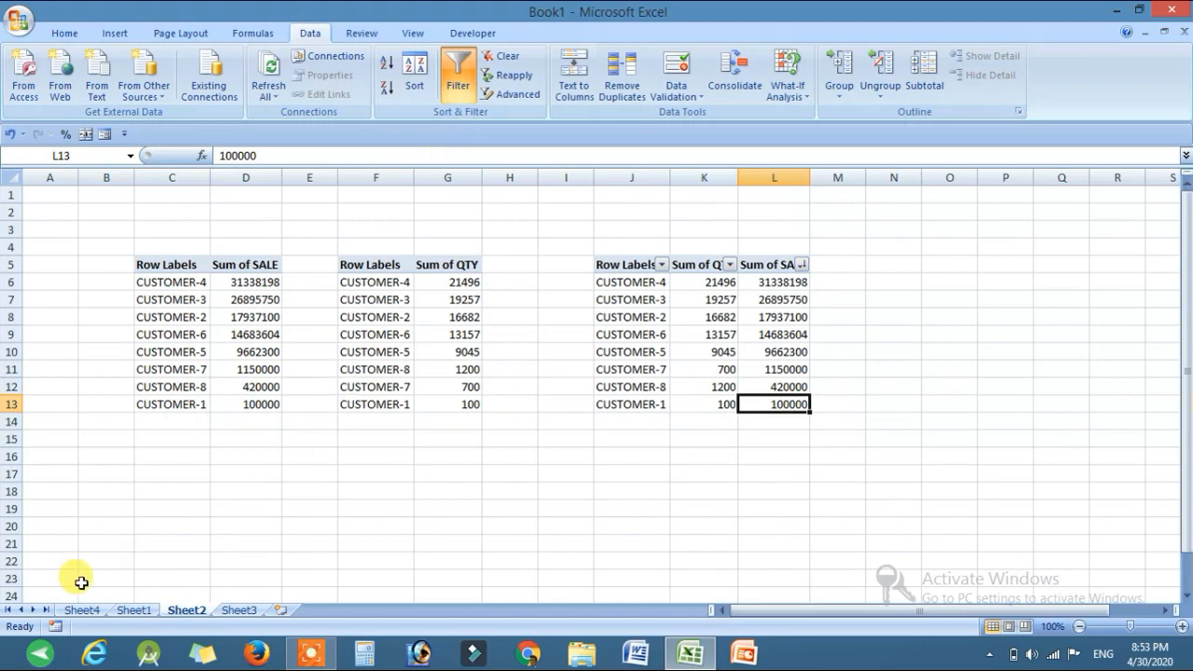
Step: Remove the SALE, QTY and CUSTOMER NAME fields from the PivotTable on Sheet4
click(84, 610)
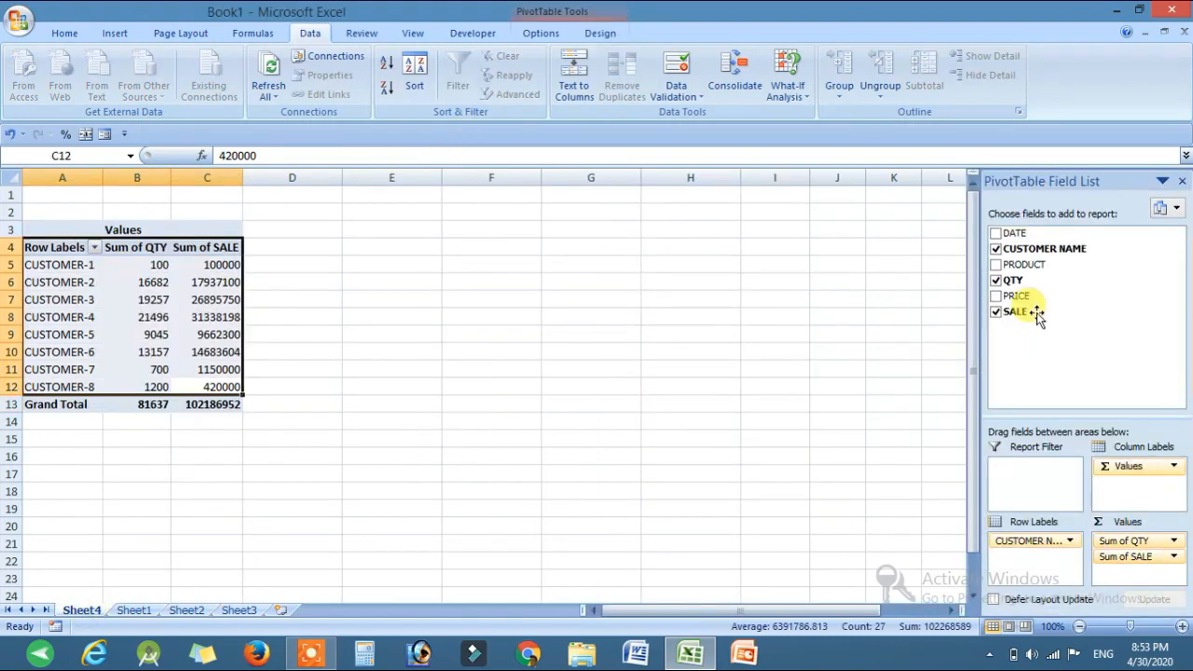
click(995, 311)
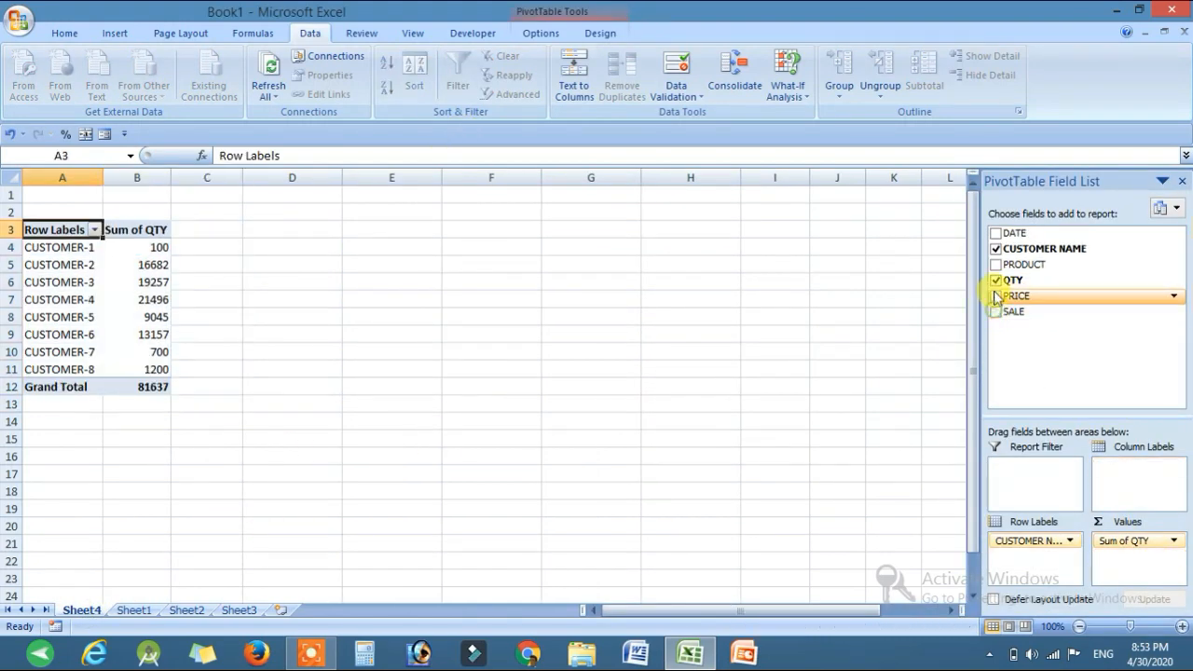
click(995, 279)
click(995, 248)
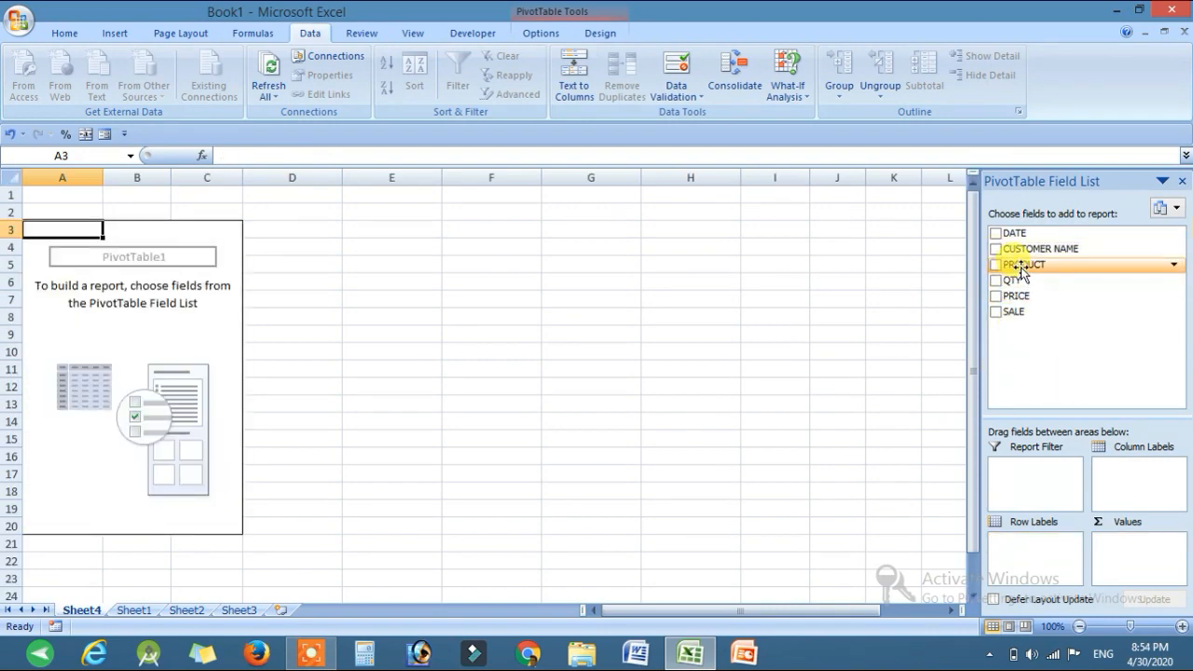
Step: Set PRODUCT as the PivotTable's row labels and add QTY to the Values area
drag(1022, 268, 1021, 548)
drag(73, 254, 72, 313)
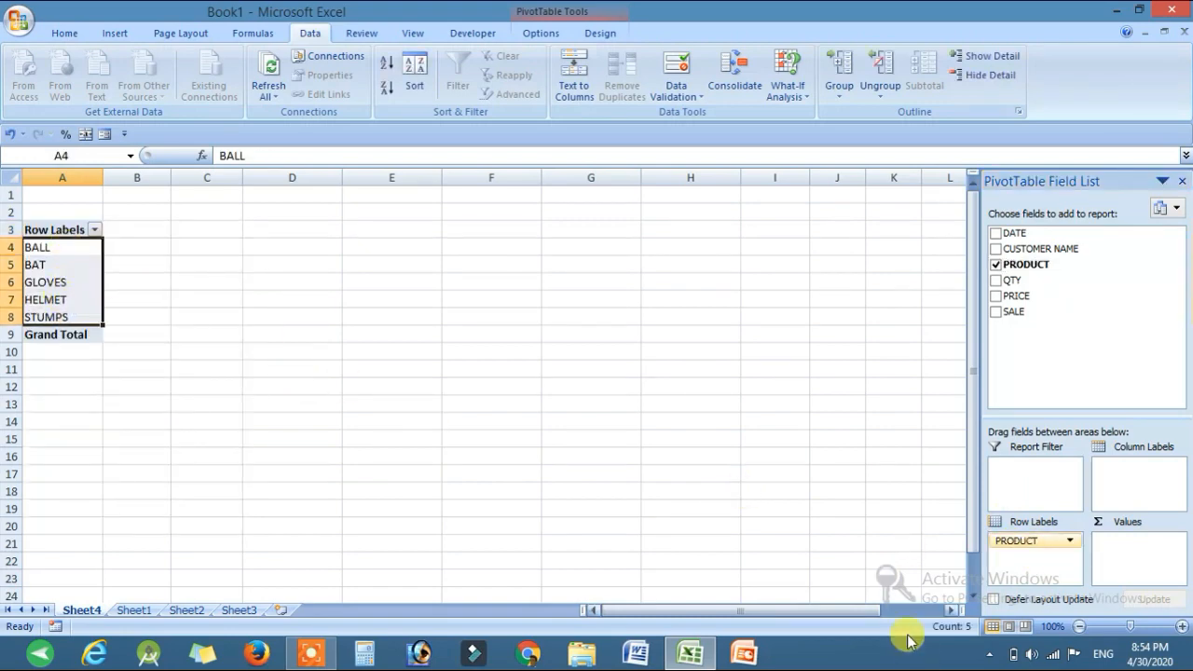
click(94, 246)
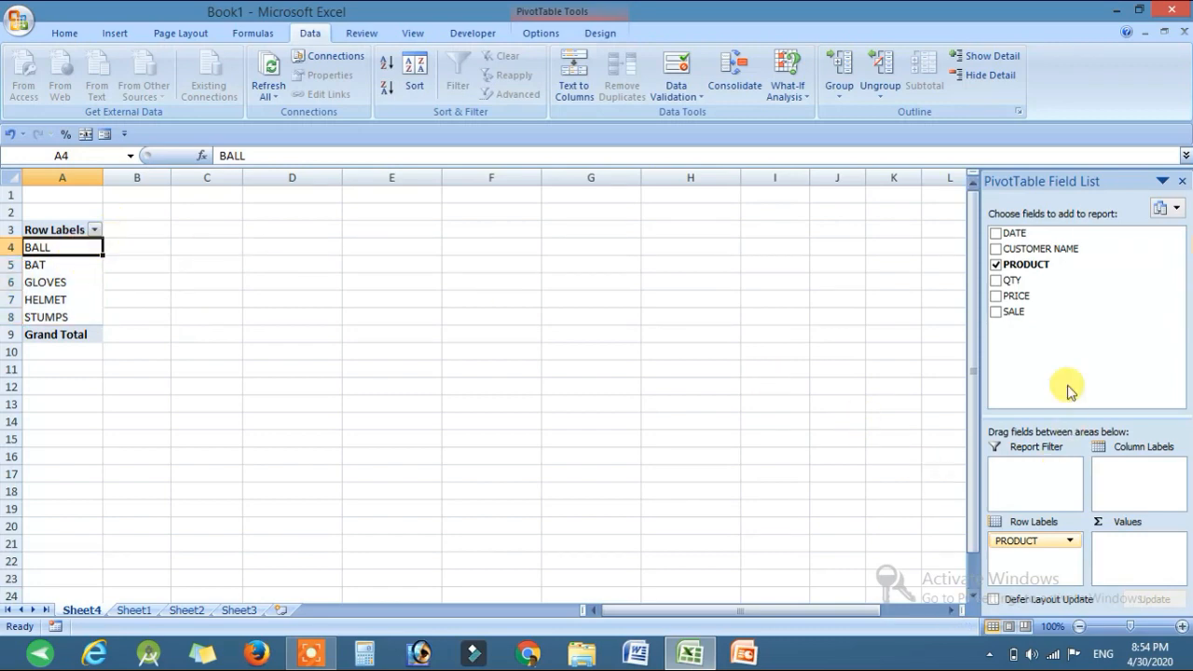
drag(1022, 285, 1131, 559)
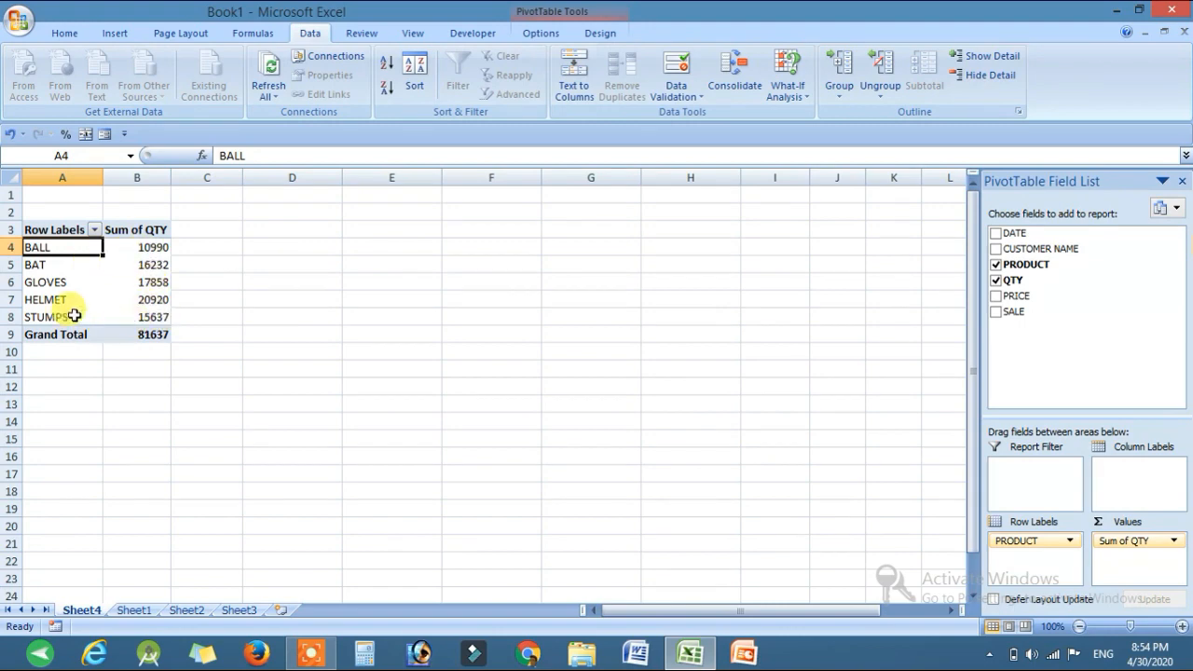
Step: Copy PivotTable range A3:B8 from Sheet4 to Sheet2 starting at N5
drag(135, 316, 56, 236)
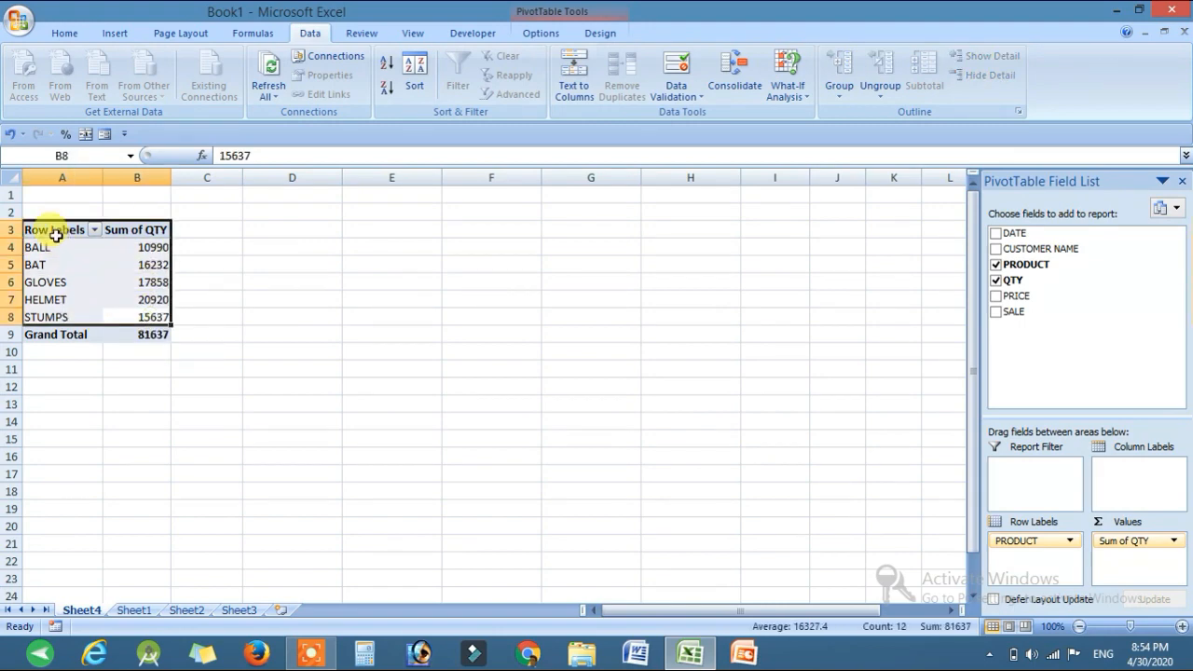
key(ctrl+c)
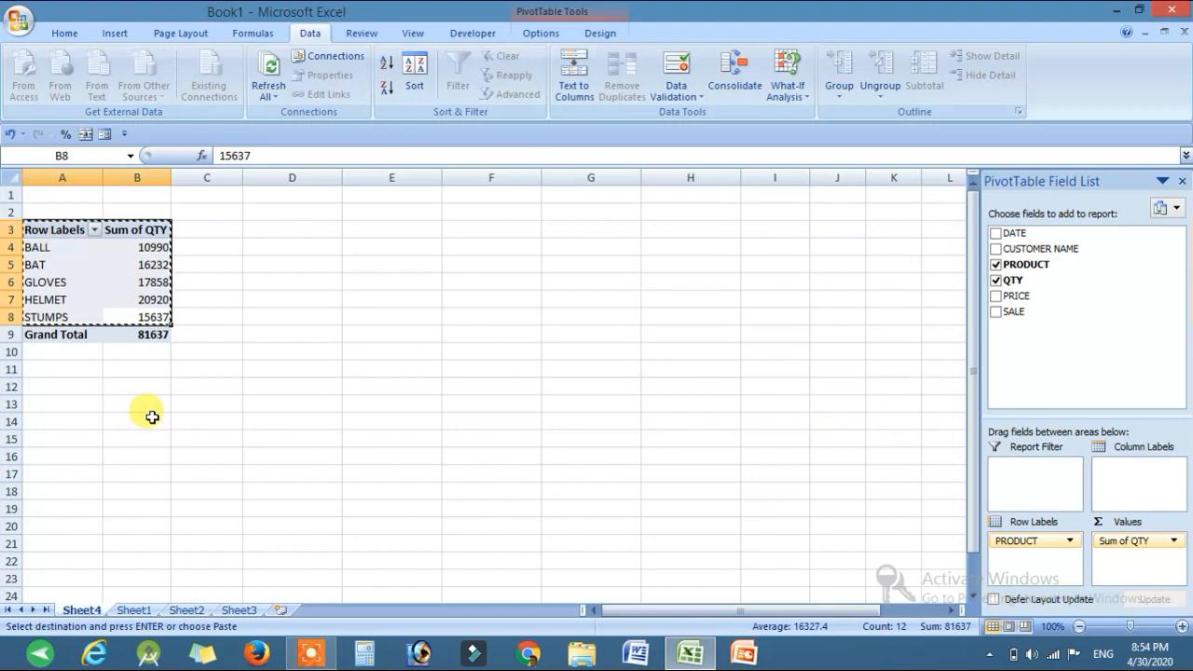
click(186, 610)
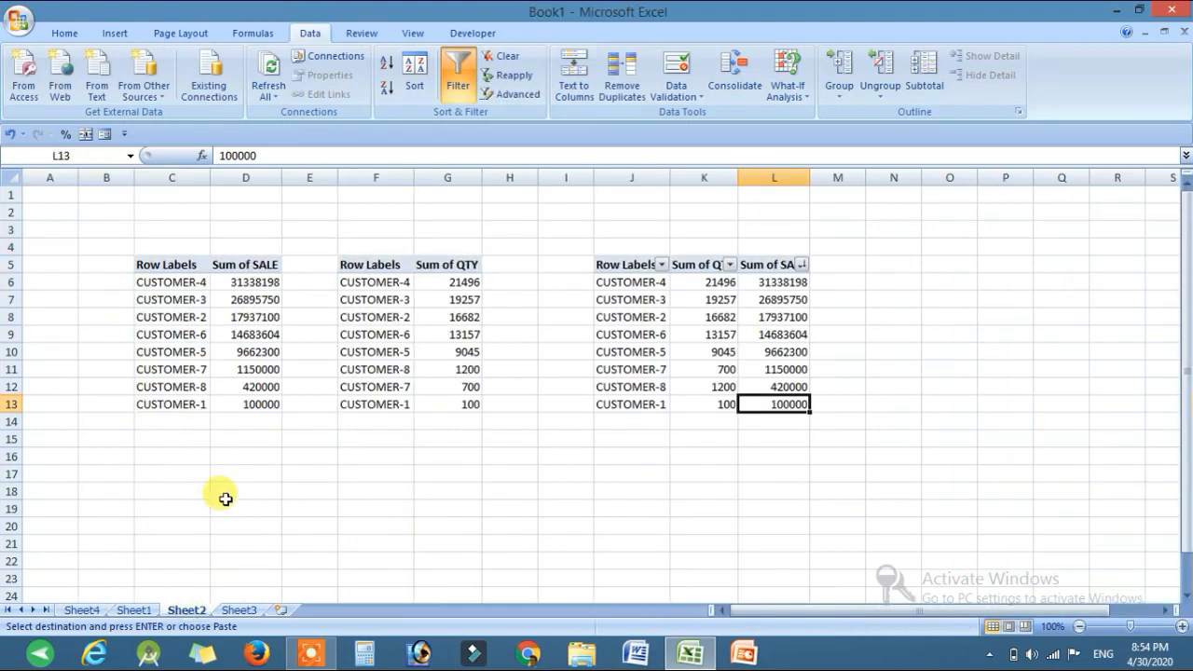
click(894, 265)
key(ctrl+v)
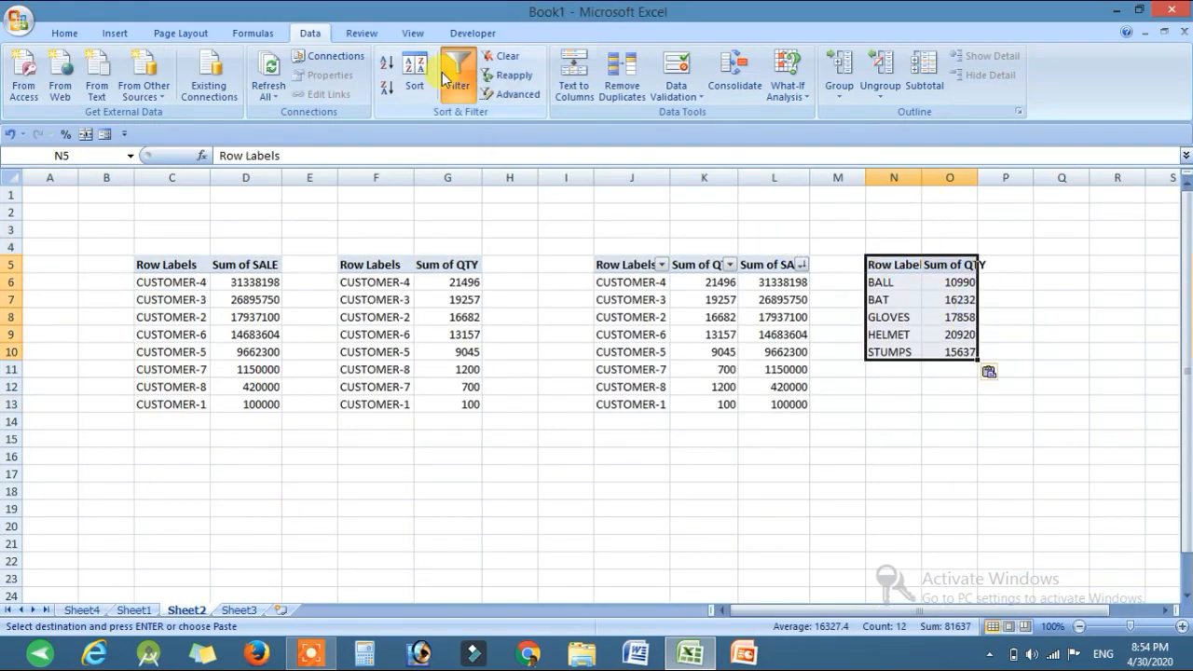
Step: Move the filters to the product table in N5:O10, widen columns N and O, and sort Sum of QTY from largest to smallest
key(ctrl+shift+l)
key(ctrl+shift+l)
drag(922, 177, 1027, 177)
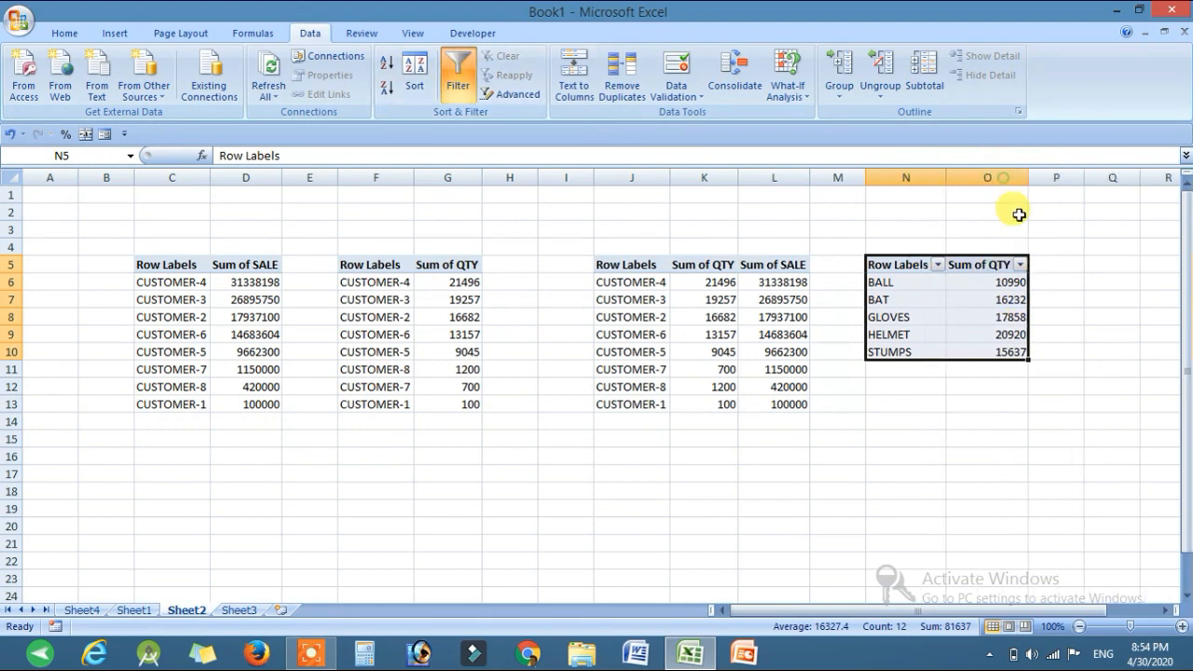
click(1019, 264)
click(894, 302)
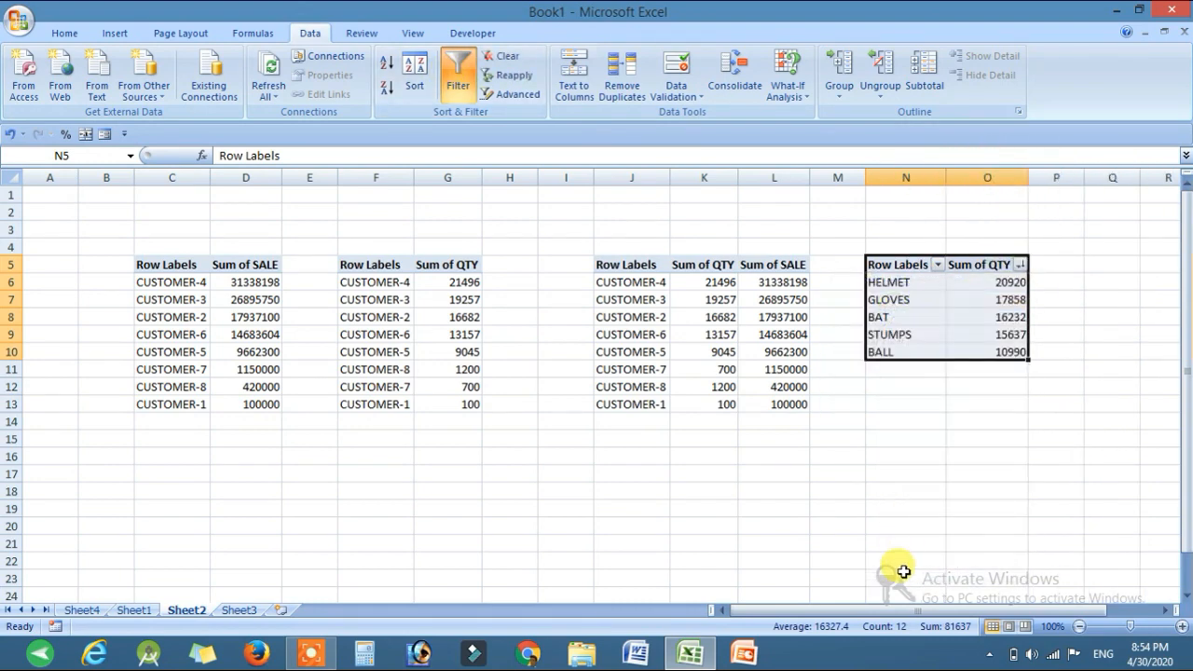
Step: Review the quantity of each product in the sorted table in N5:O10
click(983, 385)
drag(918, 283, 996, 284)
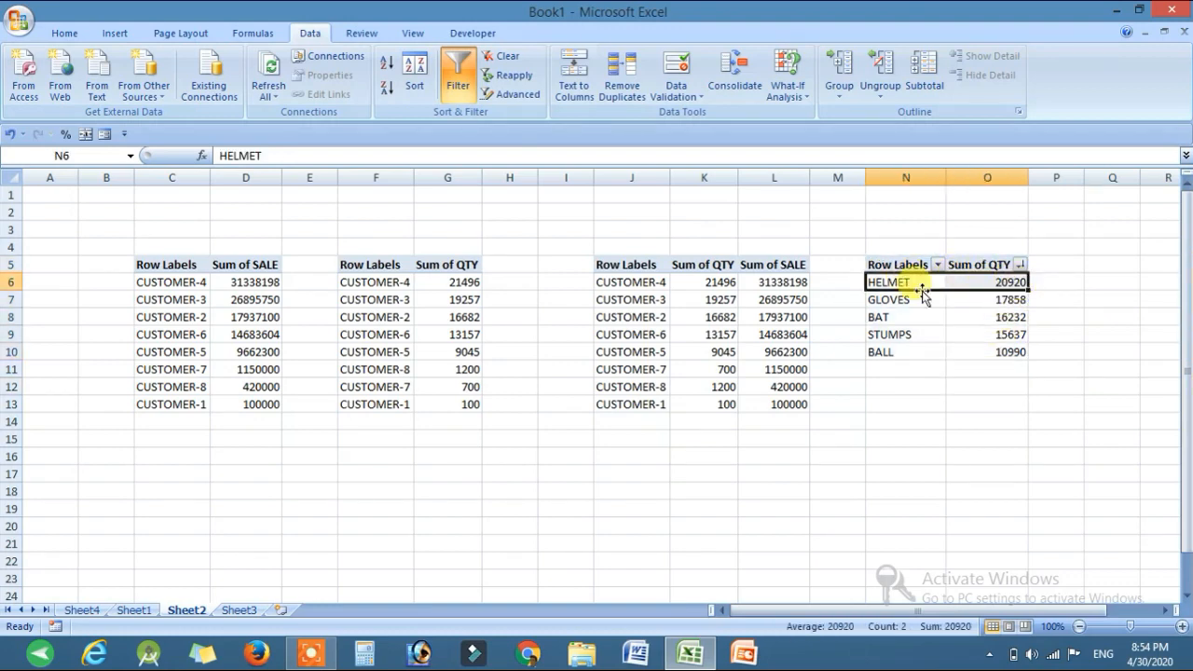
drag(909, 294, 996, 292)
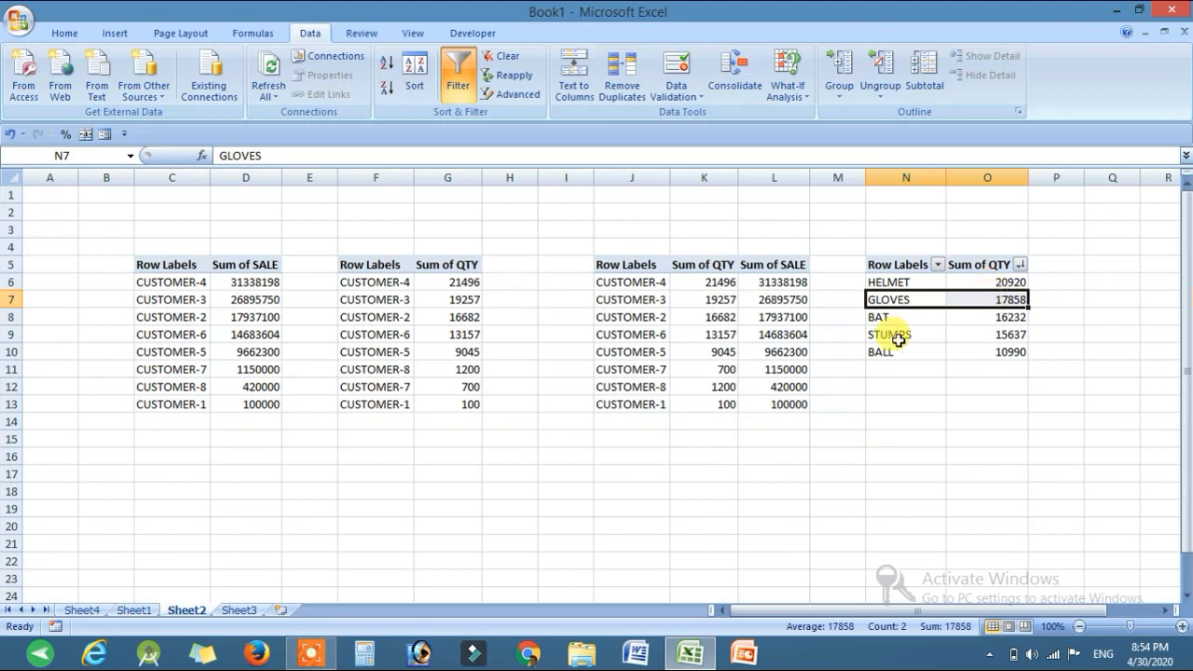
click(917, 317)
drag(893, 349, 919, 358)
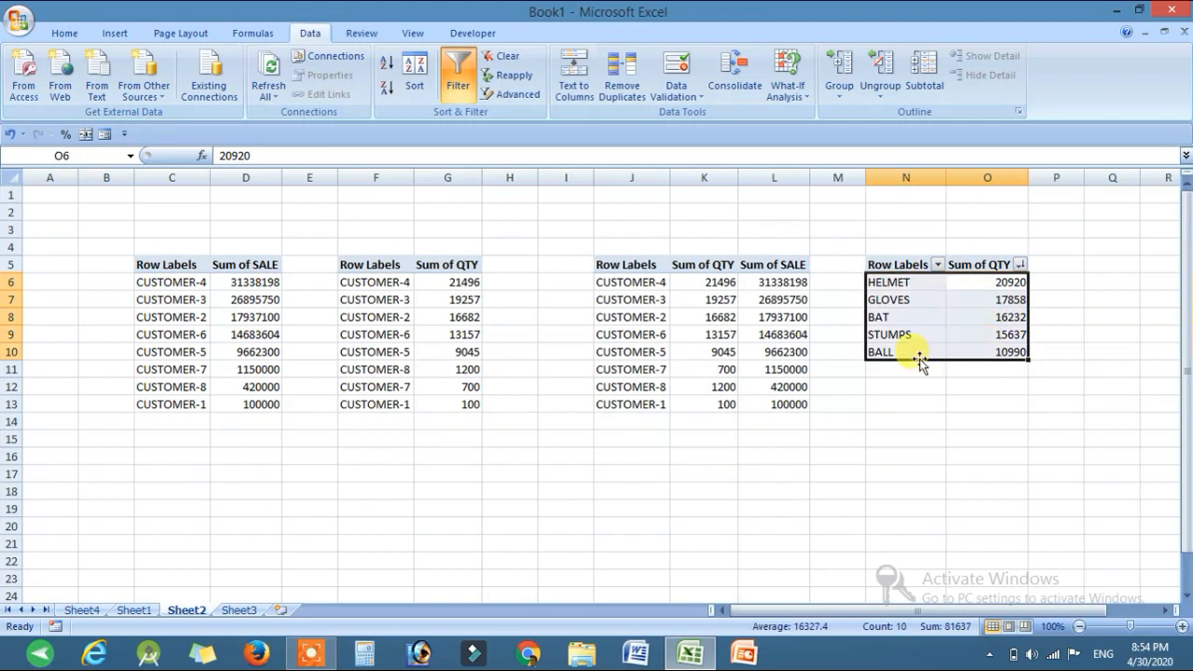
click(963, 328)
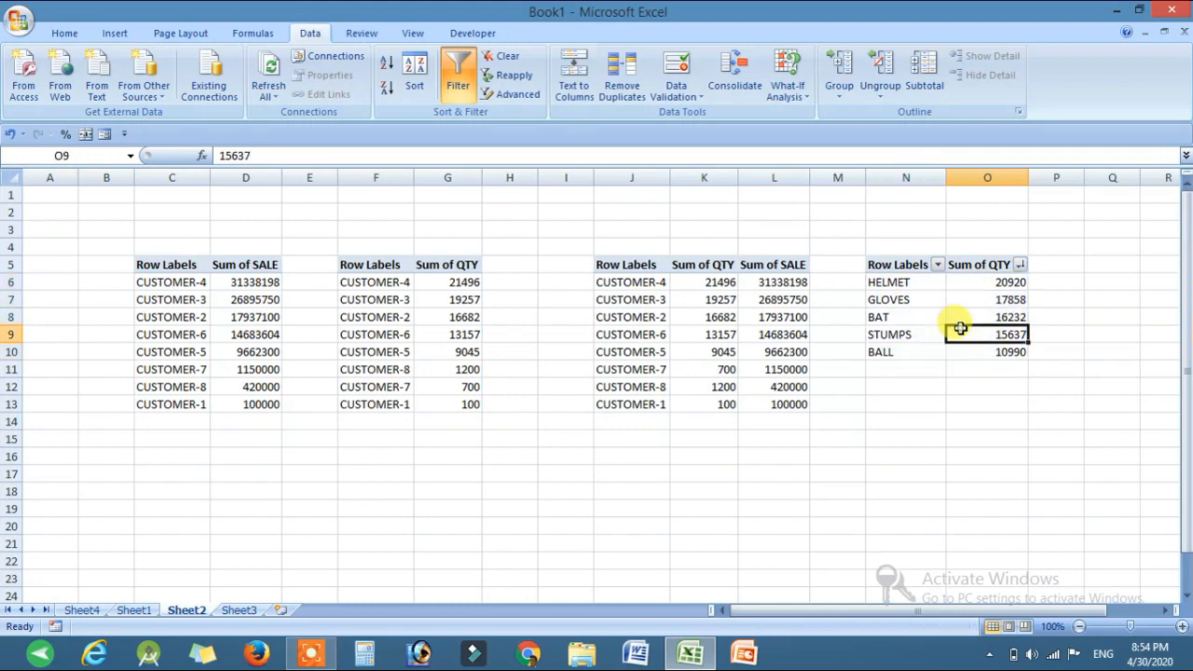
Step: Add SALE below QTY in the Values area of the product PivotTable on Sheet4
click(82, 611)
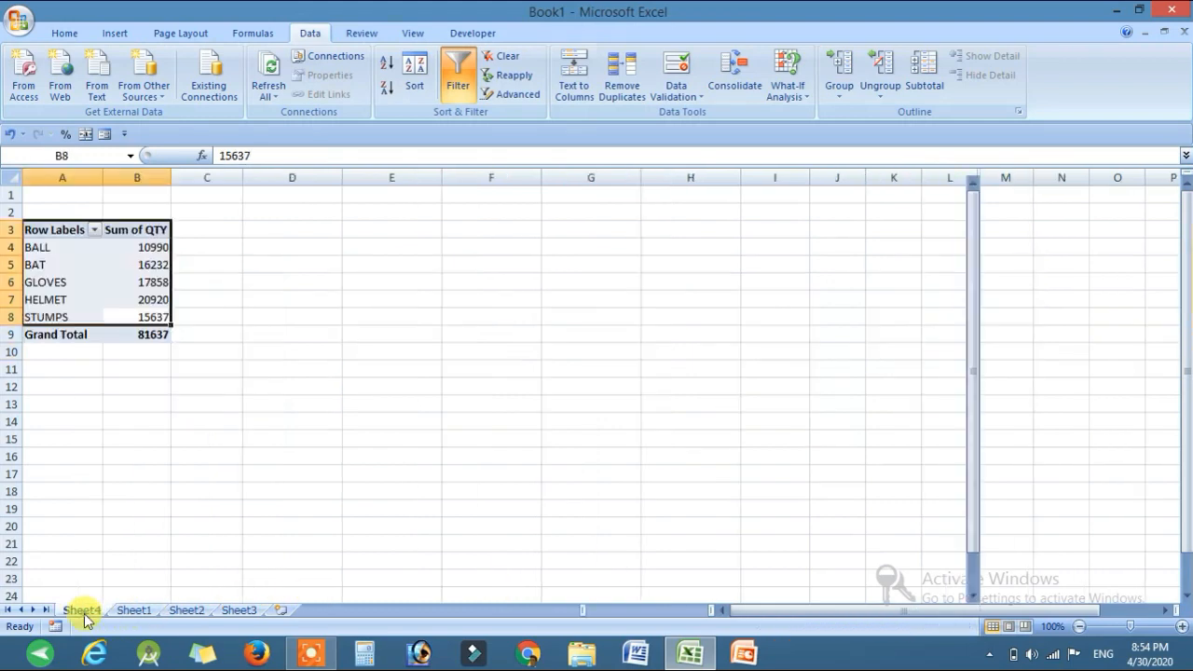
click(135, 245)
drag(138, 252, 136, 313)
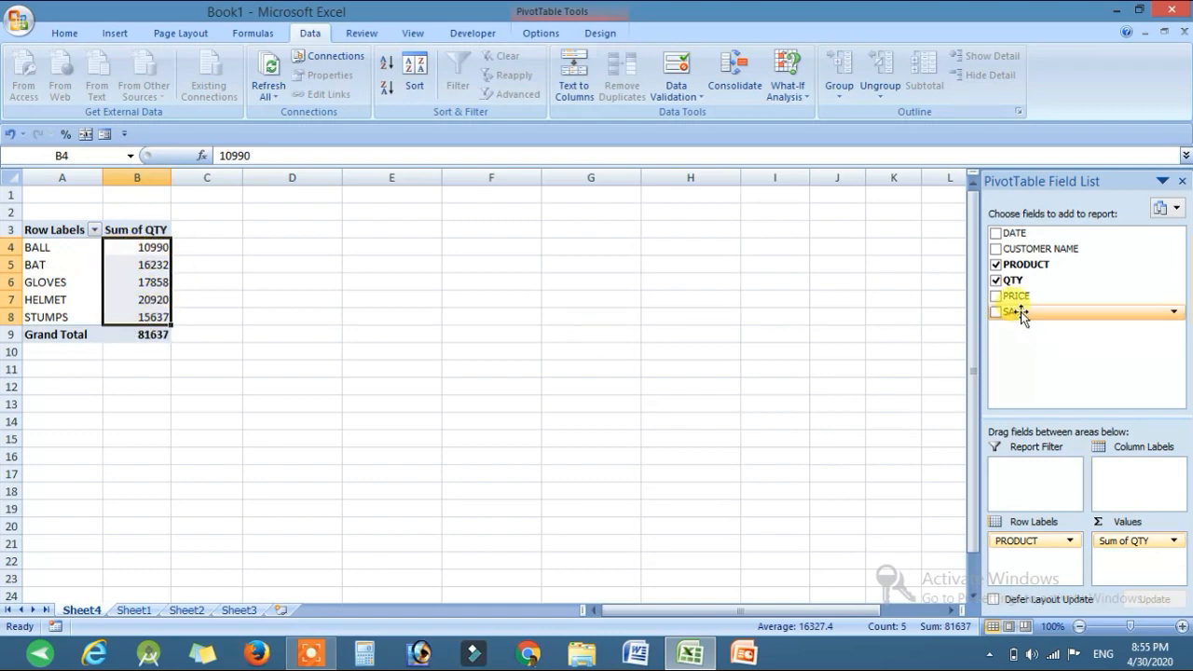
drag(1025, 318, 1116, 556)
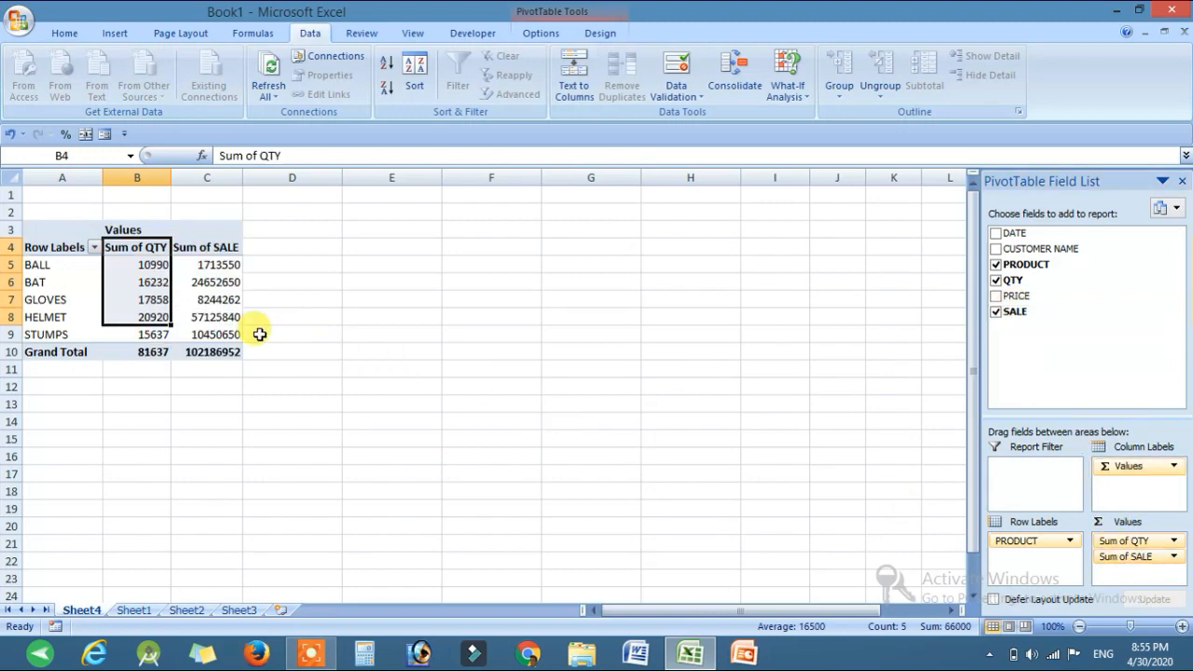
Step: Copy PivotTable range A4:C9 from Sheet4 to Sheet2 starting at C17
click(11, 265)
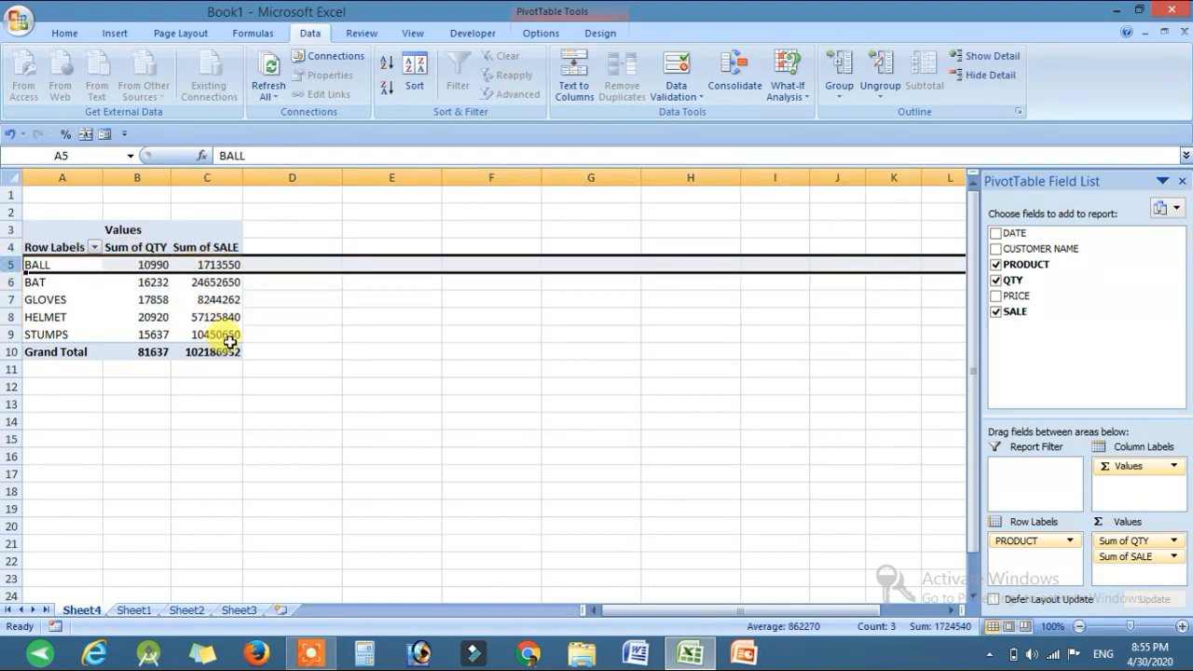
drag(228, 338, 54, 245)
key(ctrl+c)
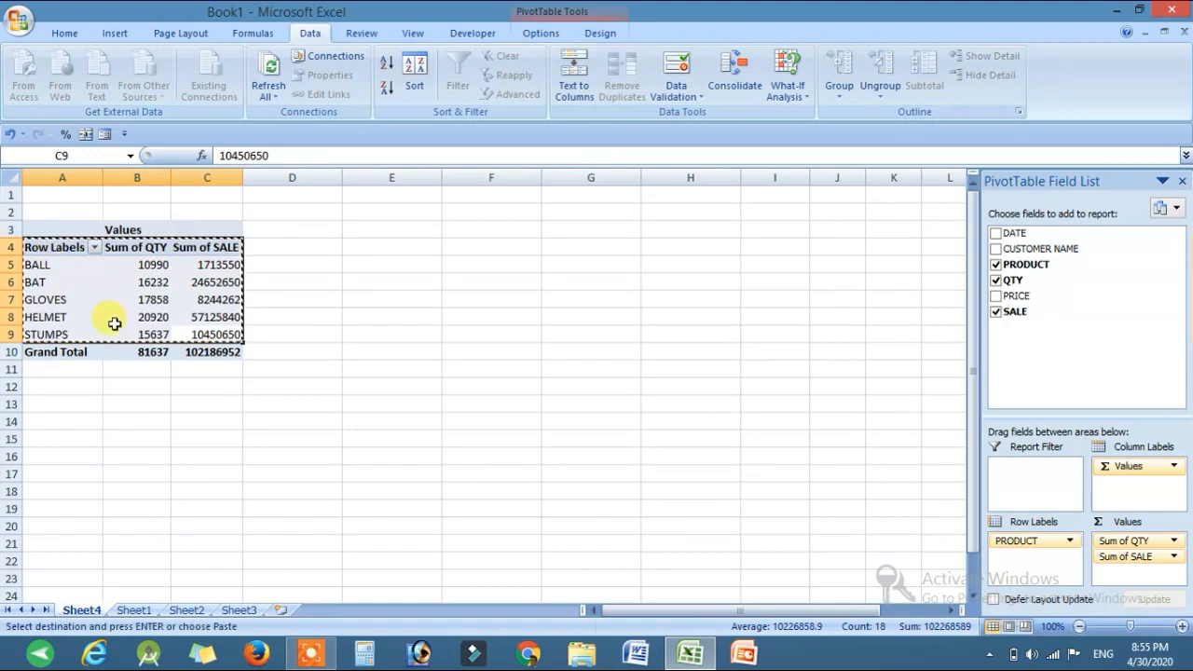
click(184, 610)
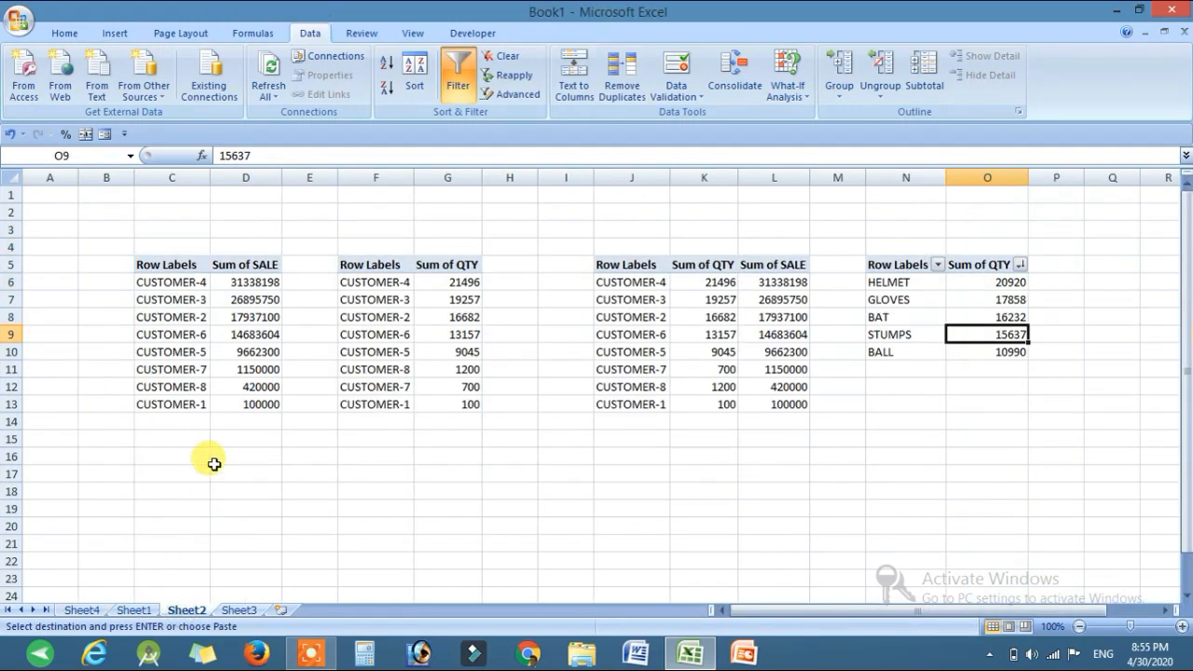
click(182, 479)
key(ctrl+v)
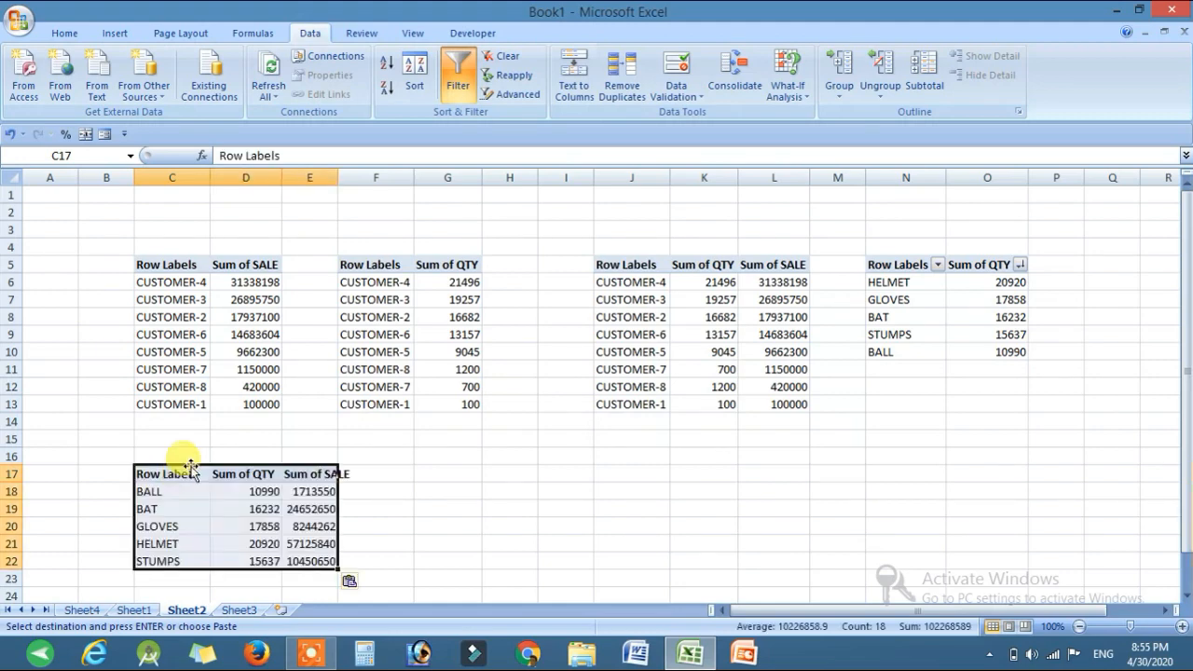
Step: Move the filters to the product table in C17:E22 and fit columns C, D and E to their contents
scroll(249, 404, down, 2)
click(458, 75)
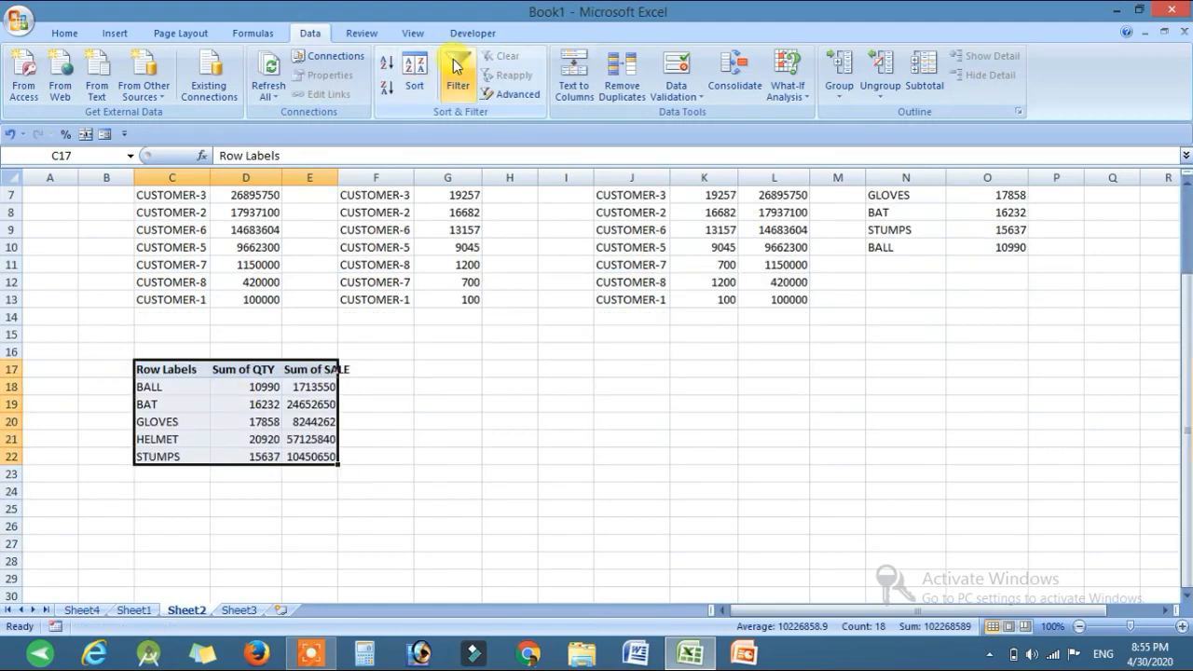
double_click(338, 177)
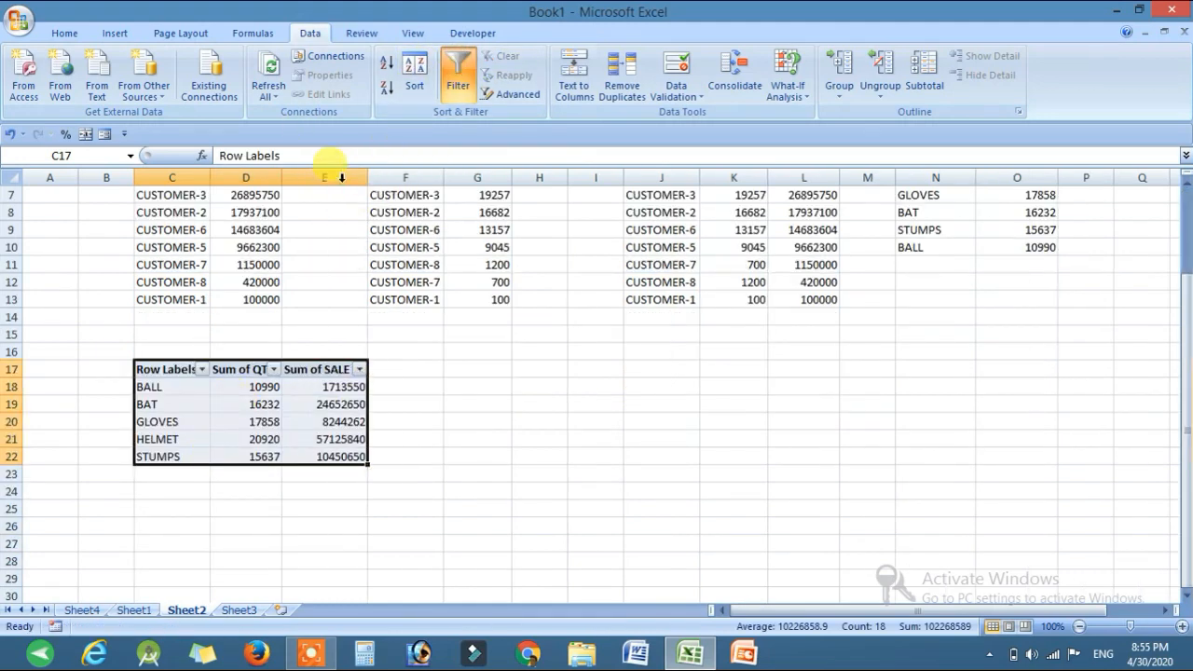
double_click(282, 177)
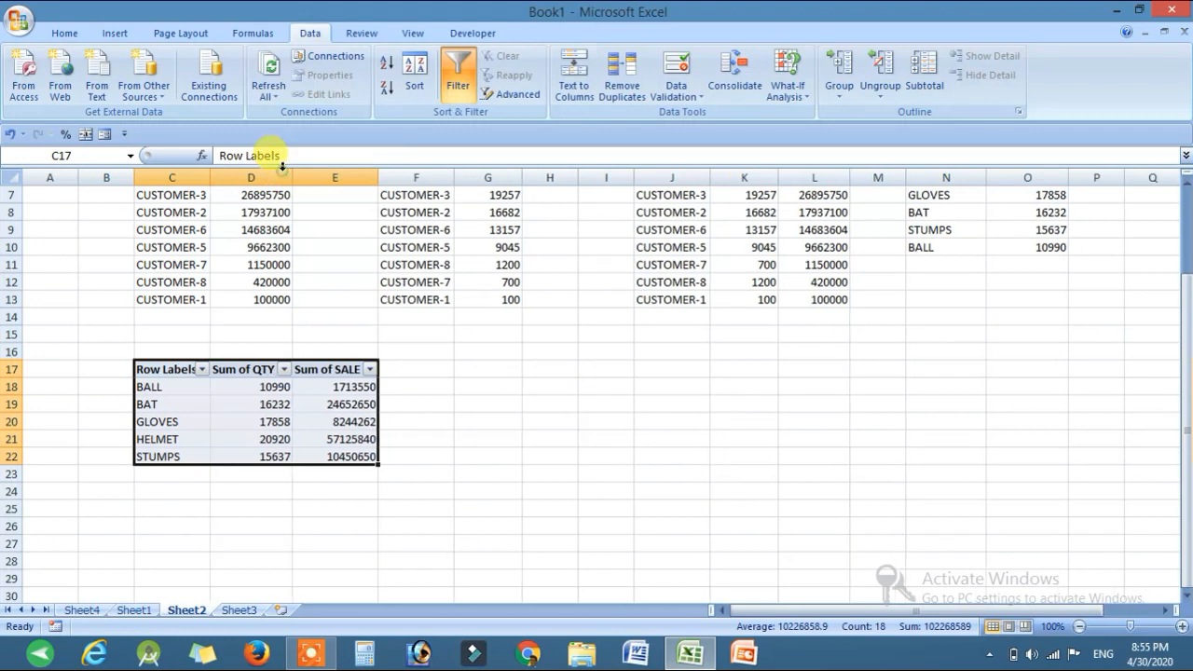
double_click(210, 177)
Step: Sort the product table in C17:E22 by Sum of QTY from largest to smallest
click(225, 403)
click(163, 438)
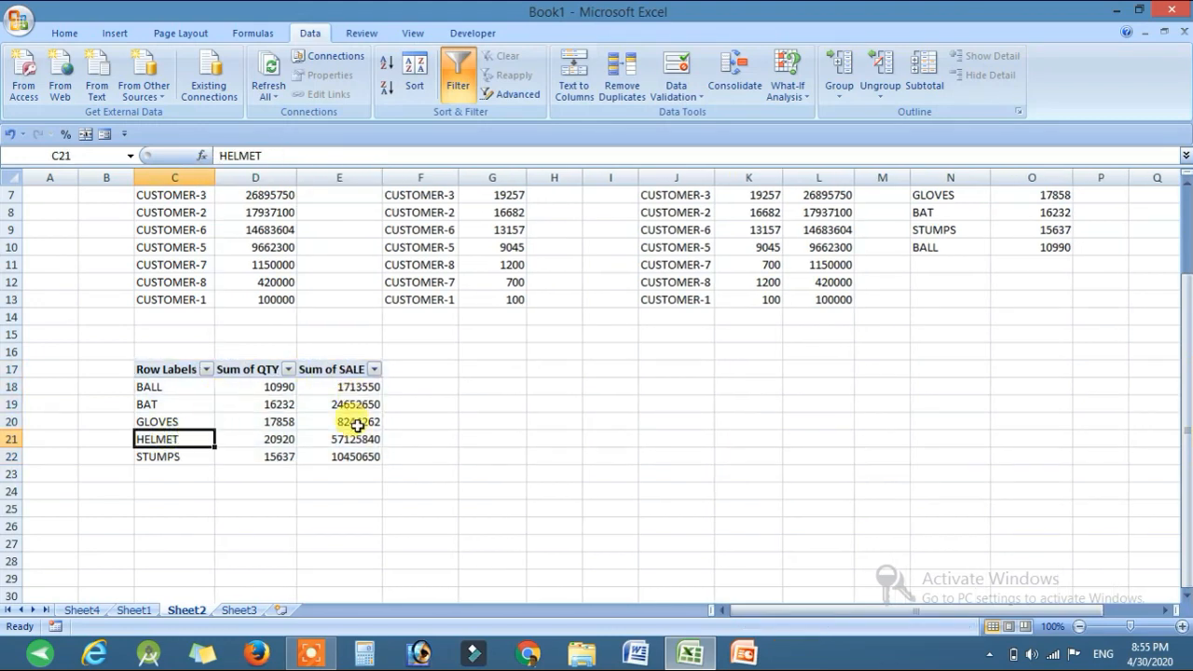
click(289, 369)
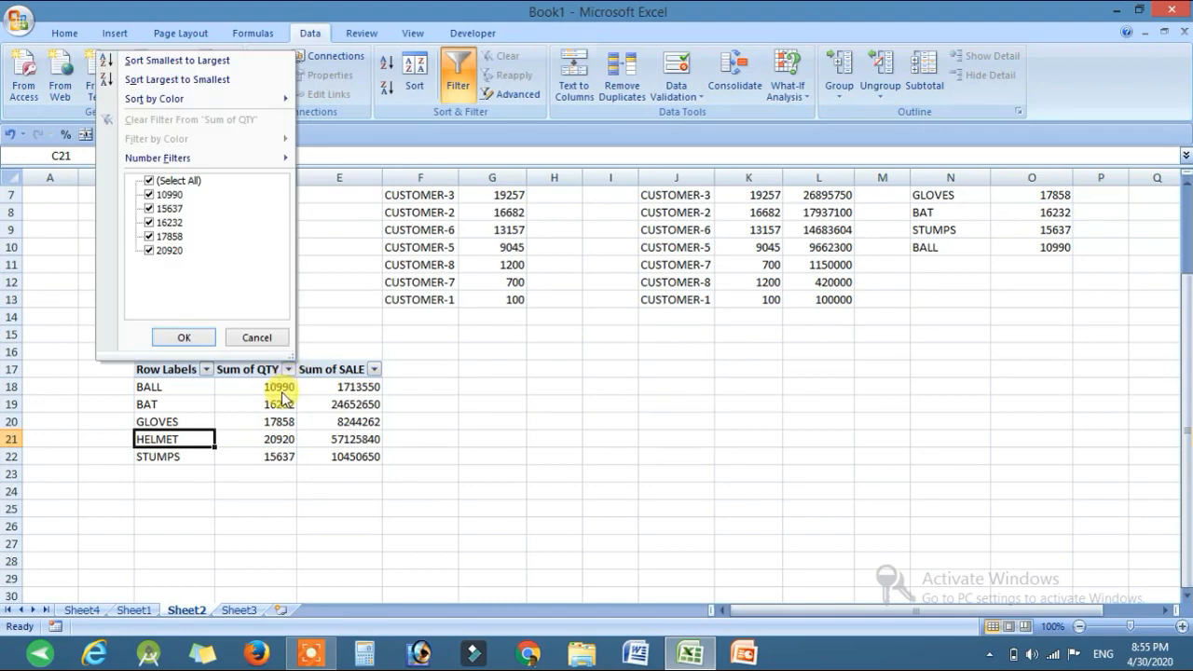
click(166, 82)
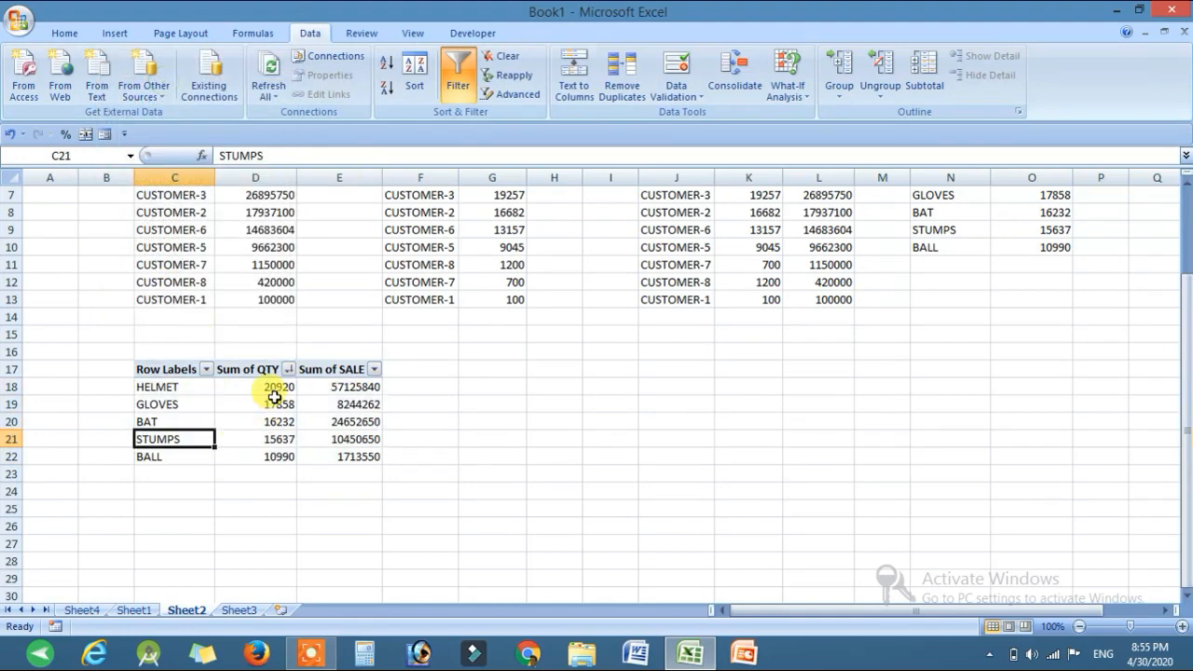
Step: Compare the quantity and sale figures of the helmet, gloves and bat rows in the product table in C17:E22
click(180, 387)
drag(180, 387, 252, 385)
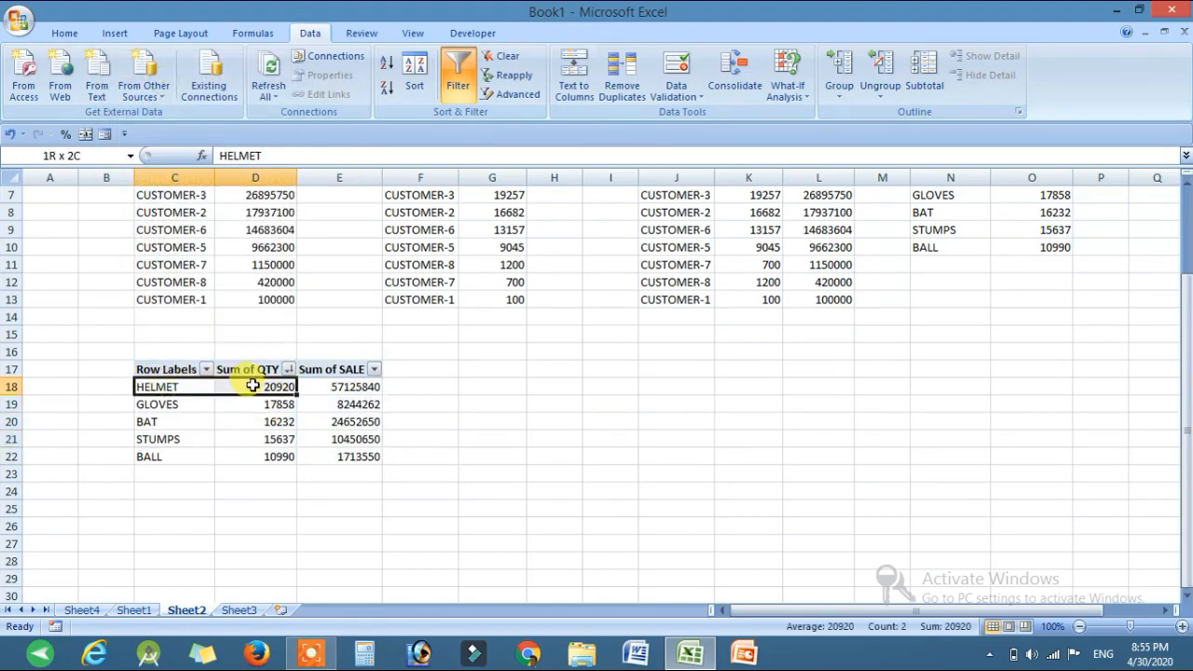
scroll(969, 274, up, 1)
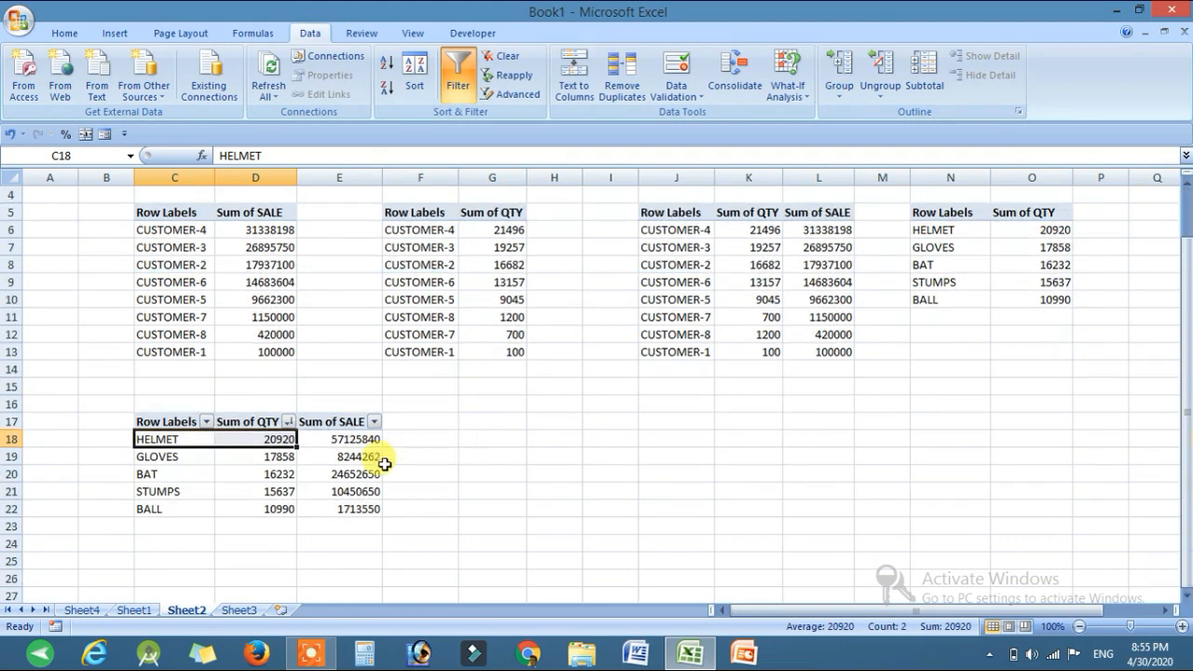
click(357, 438)
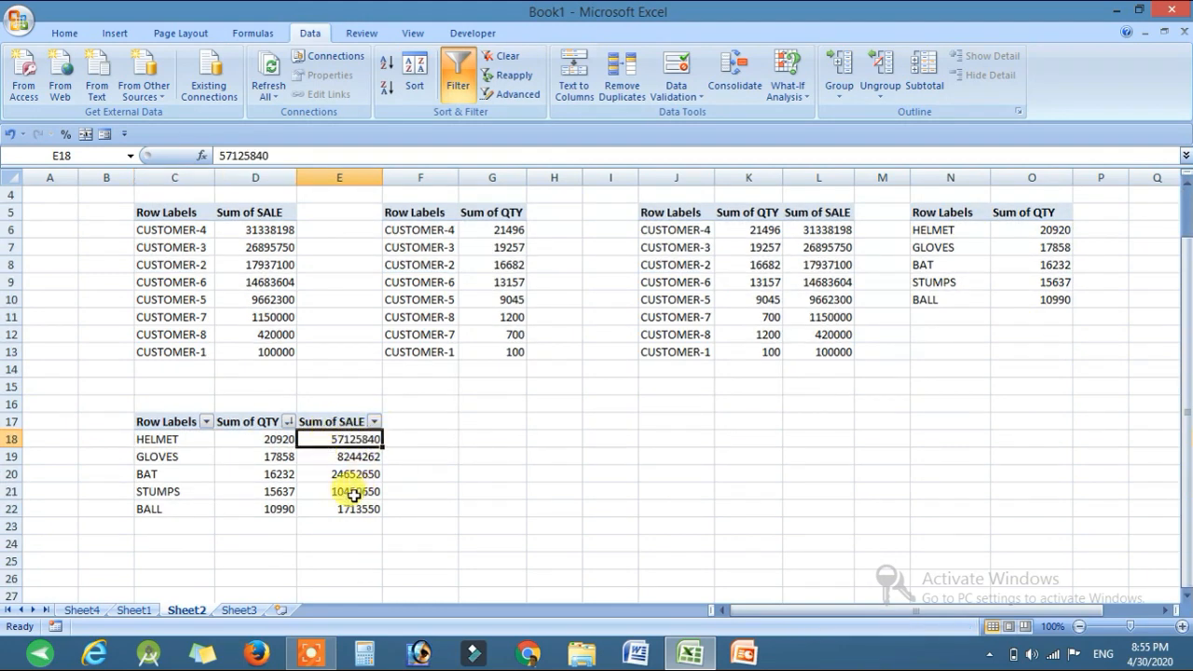
click(268, 456)
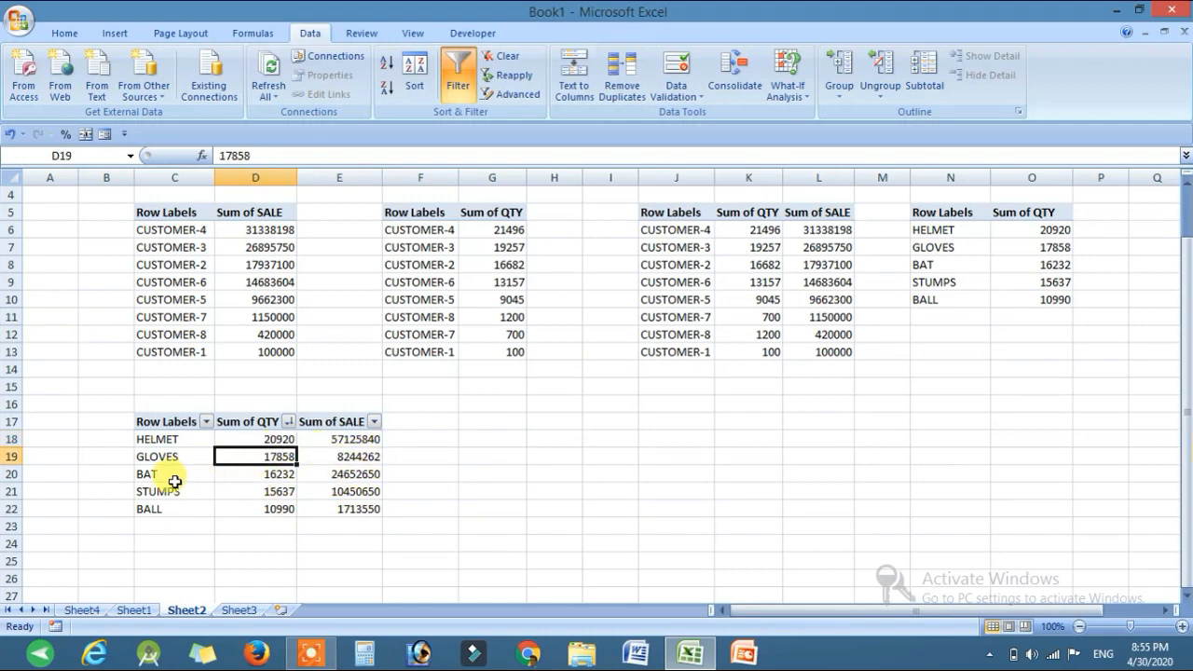
click(272, 474)
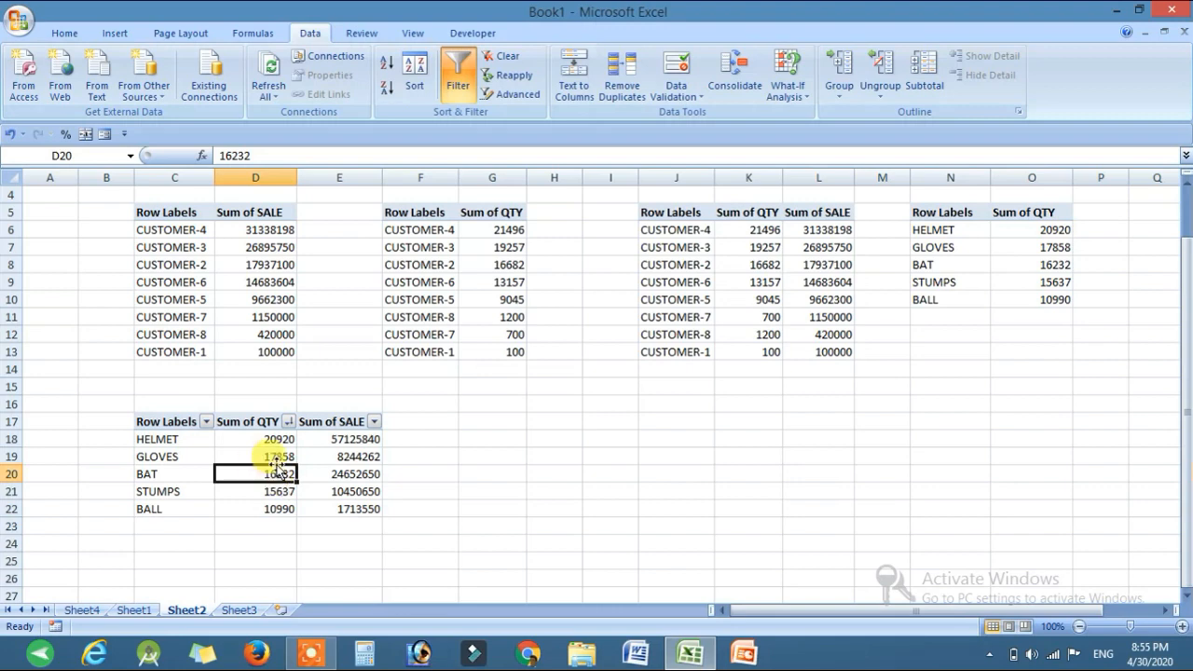
click(373, 473)
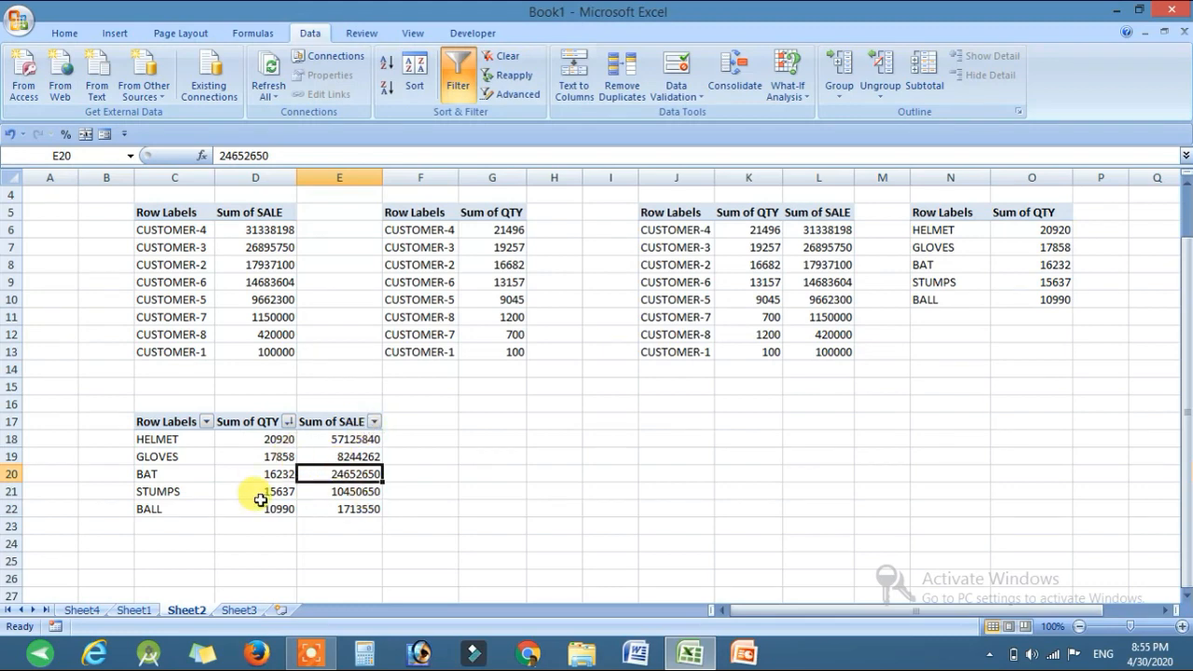
Step: Remove the SALE, PRODUCT and QTY fields from the PivotTable on Sheet4 so its layout is empty
click(82, 611)
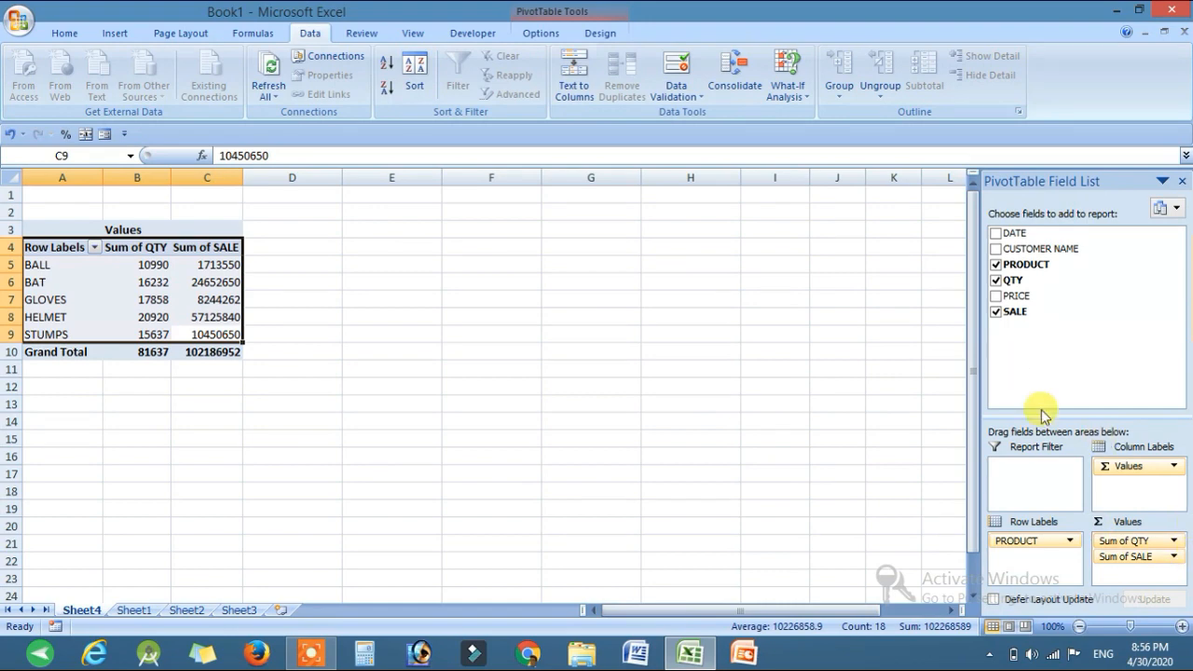
click(996, 312)
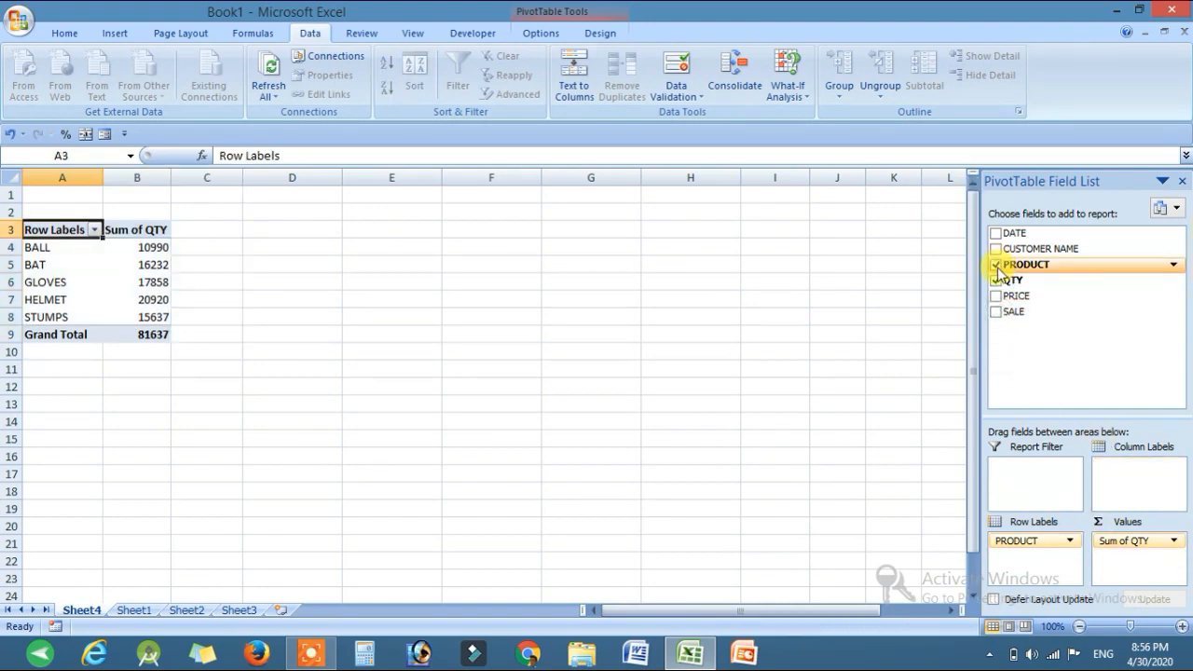
click(995, 265)
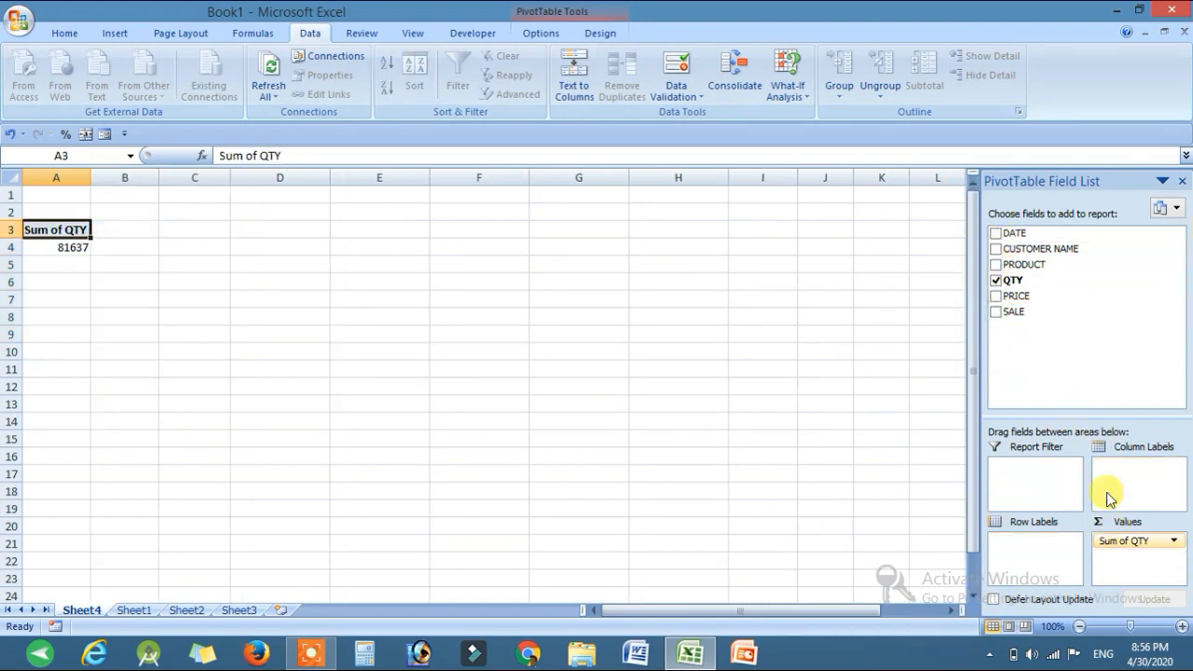
click(995, 281)
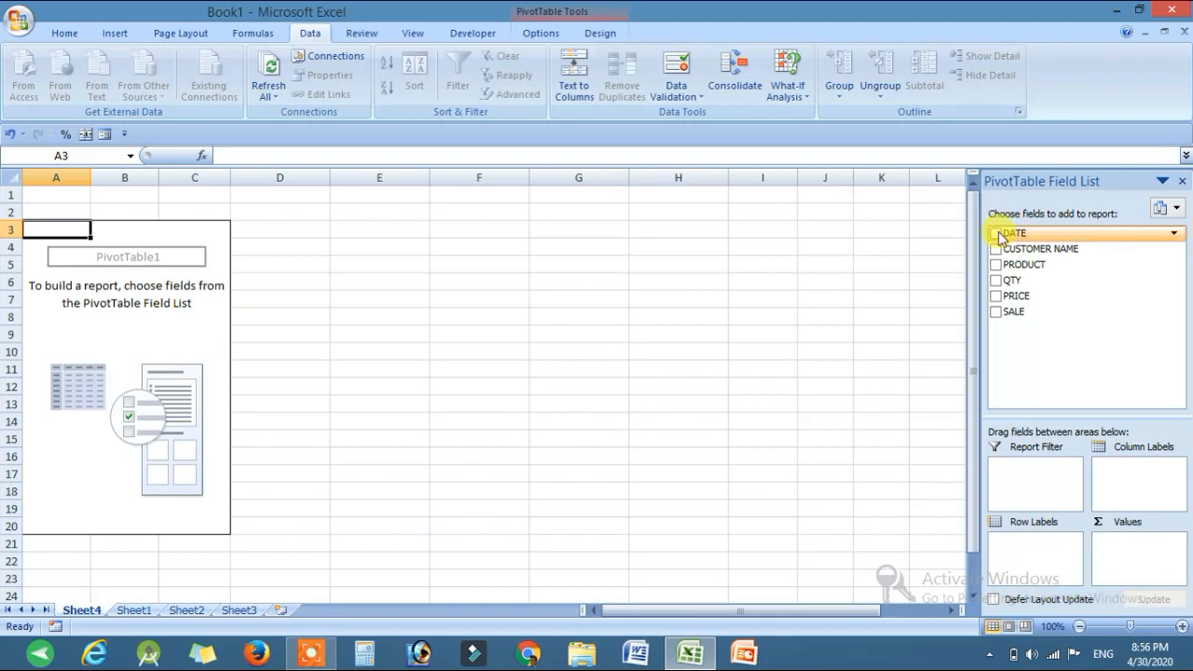
Step: Build the PivotTable with DATE as row labels and QTY summed as values, and review the daily quantities
click(995, 234)
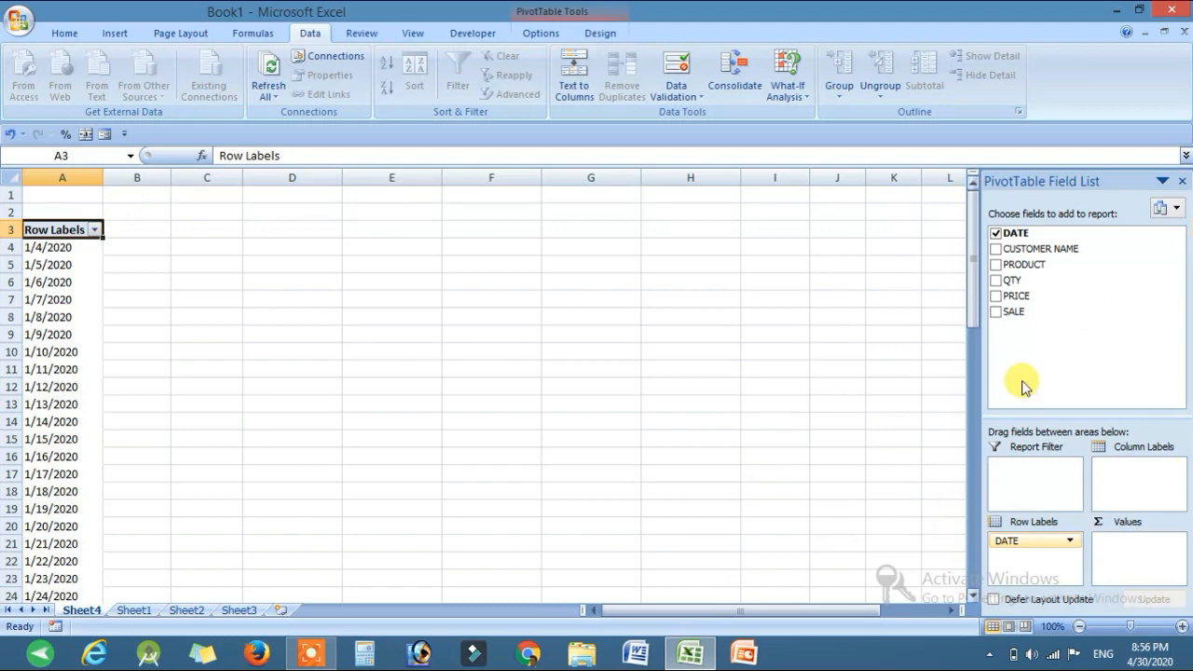
drag(1025, 279, 1134, 553)
scroll(33, 387, down, 12)
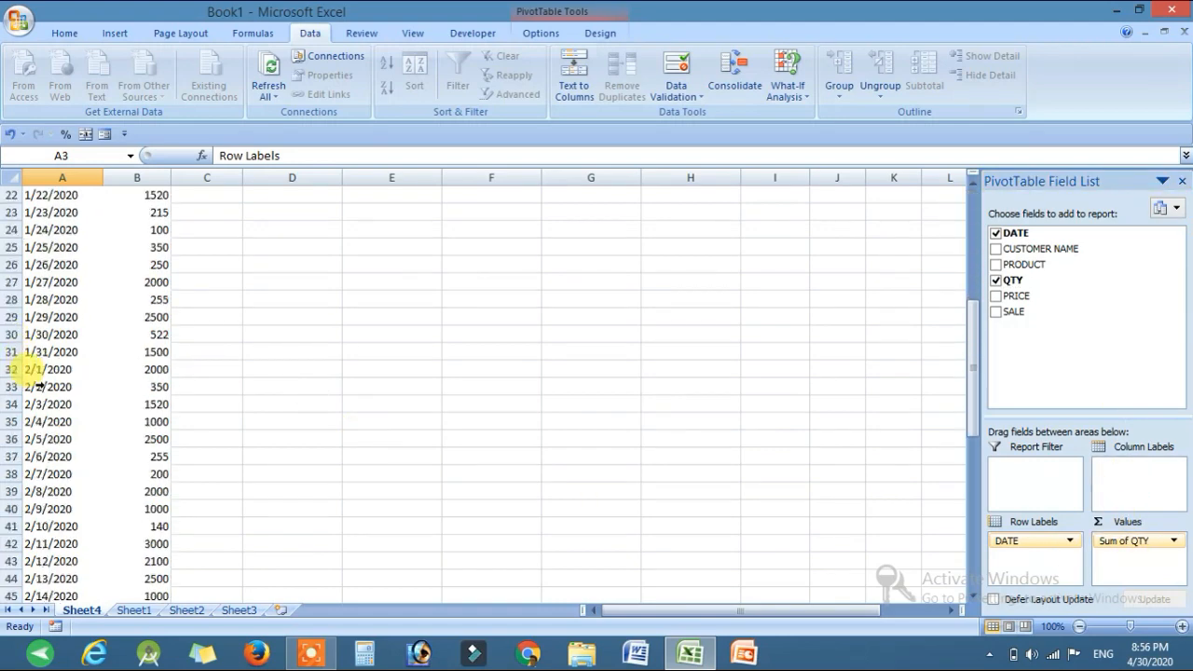
scroll(41, 402, down, 8)
scroll(41, 402, up, 20)
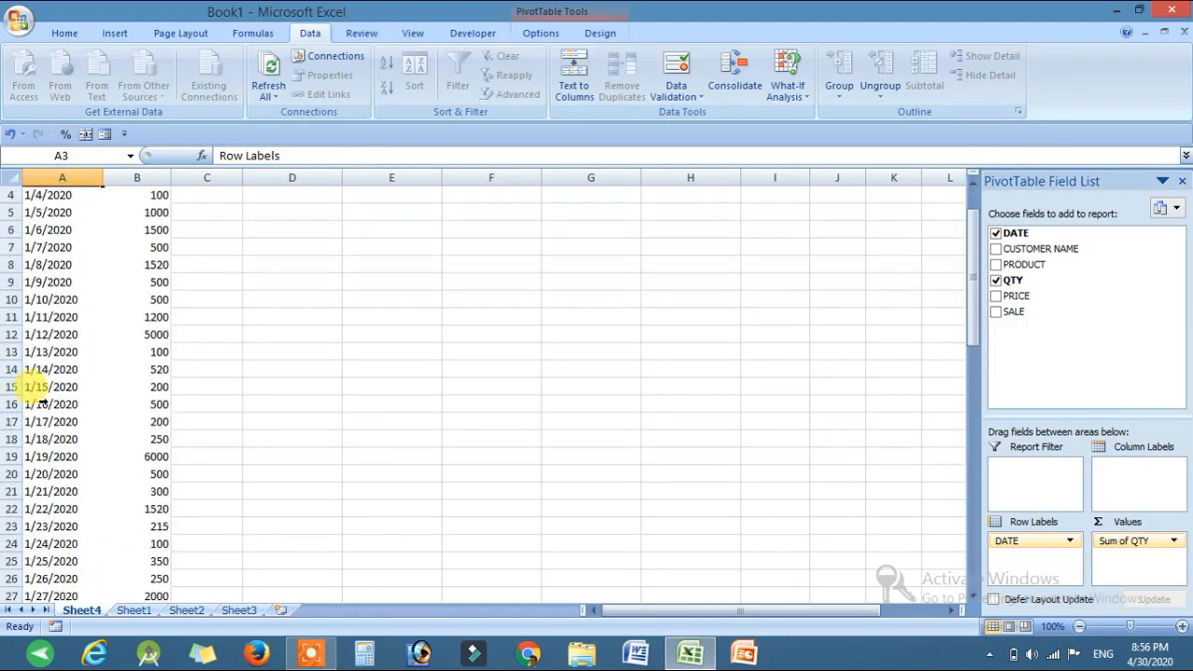
scroll(106, 284, down, 19)
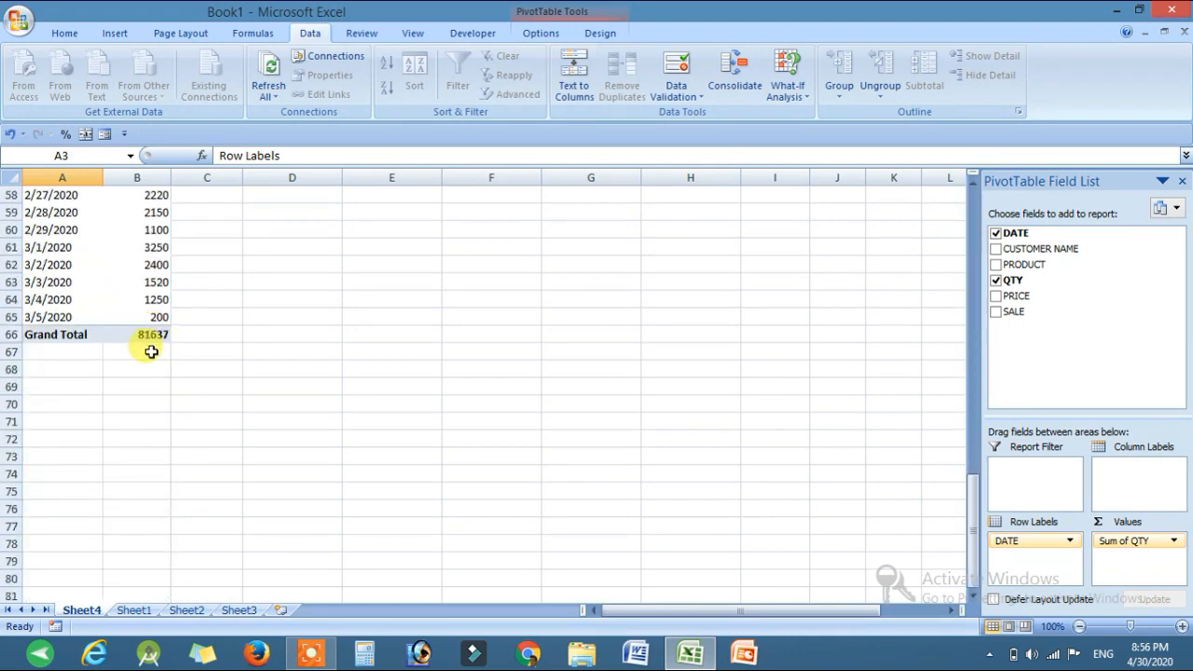
scroll(151, 351, up, 19)
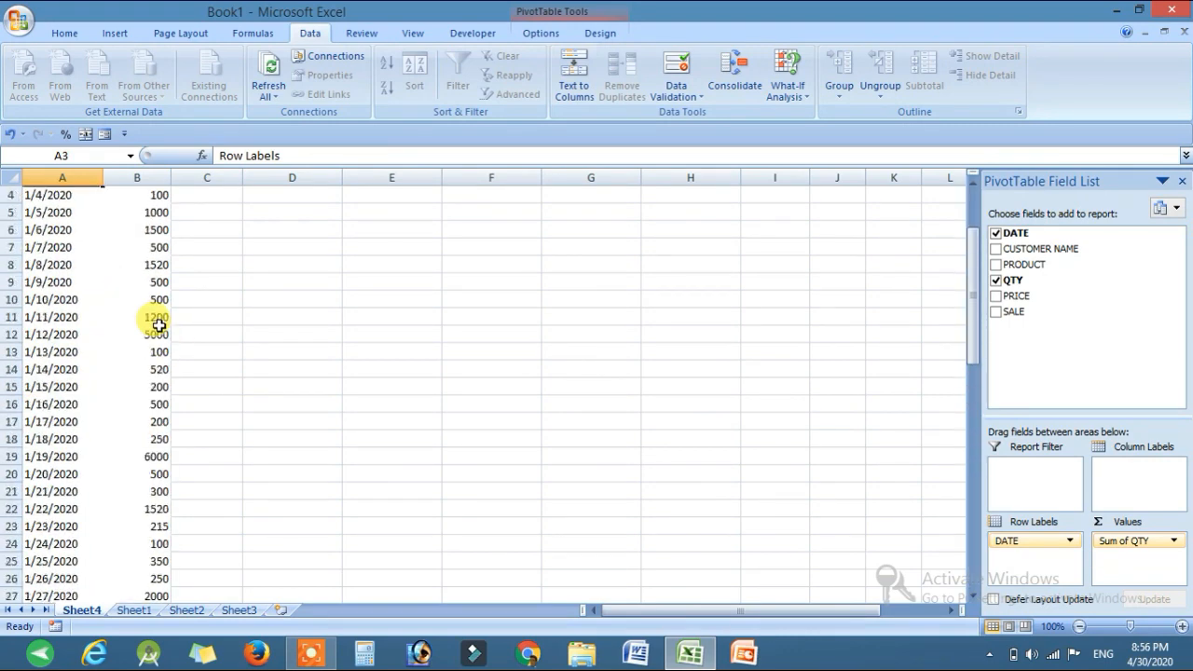
Step: Copy the date summary in A3:B65, without the grand total, from Sheet4 to Sheet2 starting at Q5
drag(48, 238, 107, 546)
click(61, 247)
key(ctrl+c)
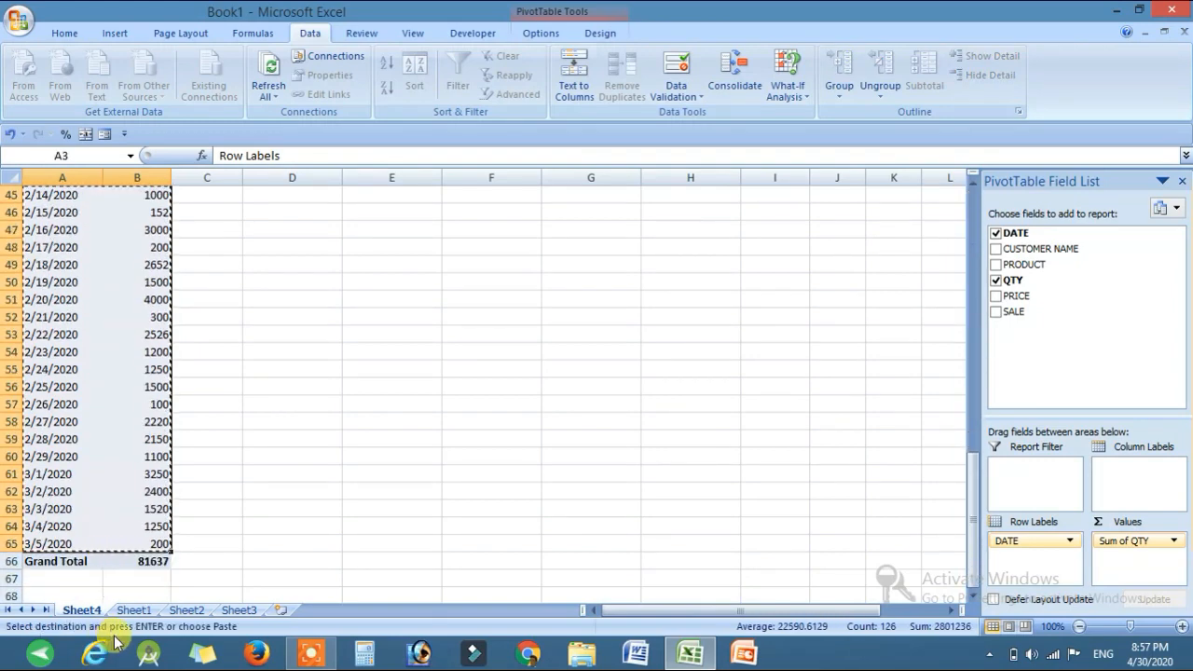
click(184, 613)
drag(1167, 612, 1167, 612)
click(798, 216)
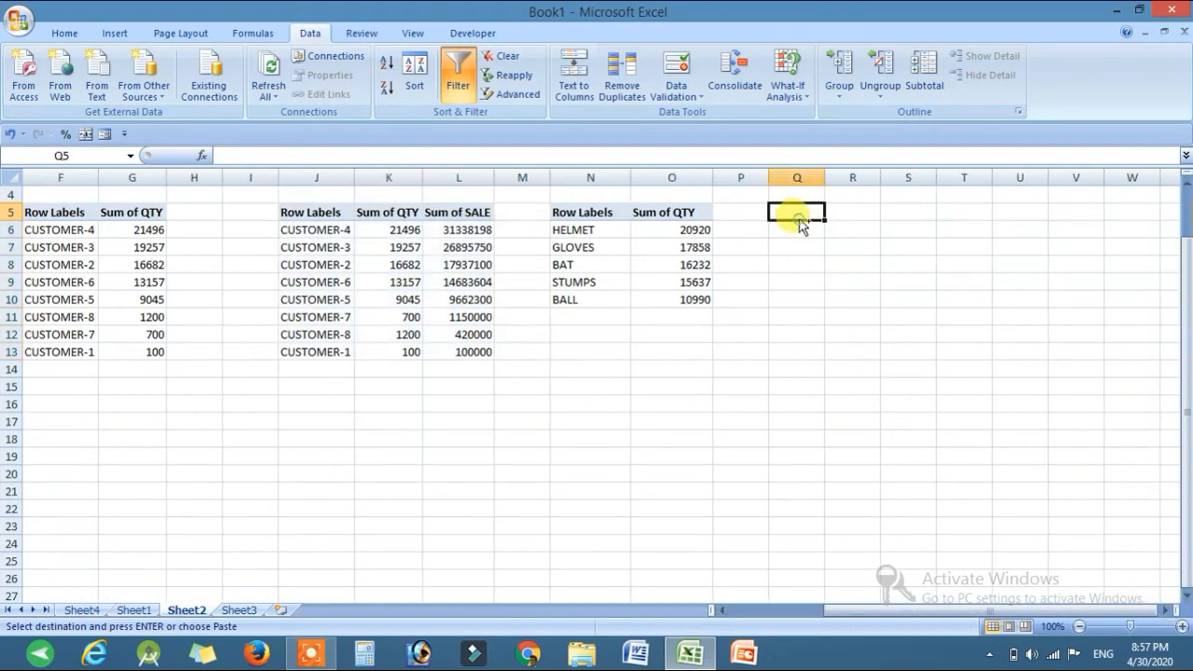
key(ctrl+v)
Step: Filter the date table starting at Q5, sort it by Sum of QTY from largest to smallest, and fit column Q to its contents
click(457, 81)
click(457, 80)
click(874, 213)
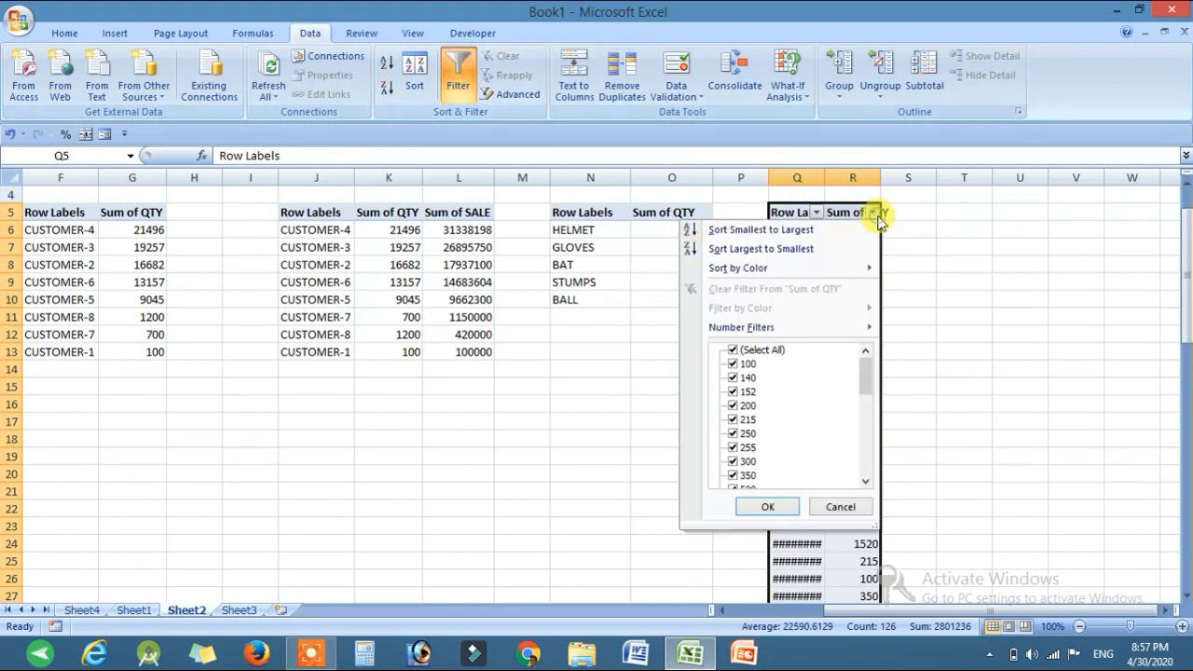
click(740, 247)
click(963, 296)
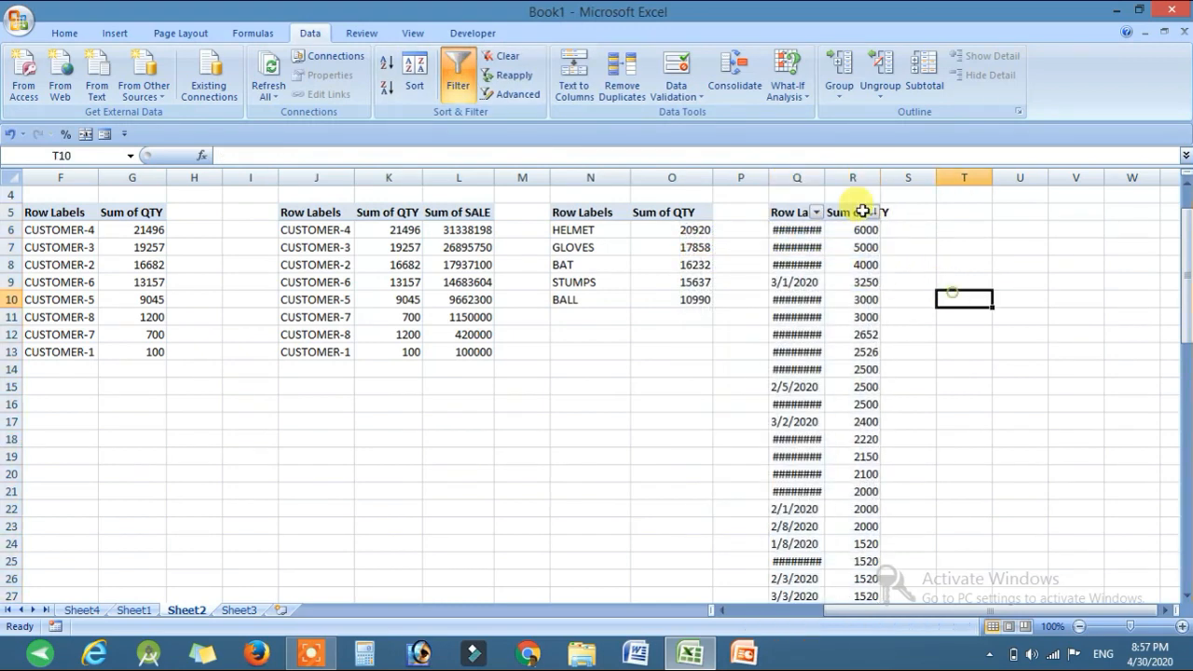
double_click(823, 177)
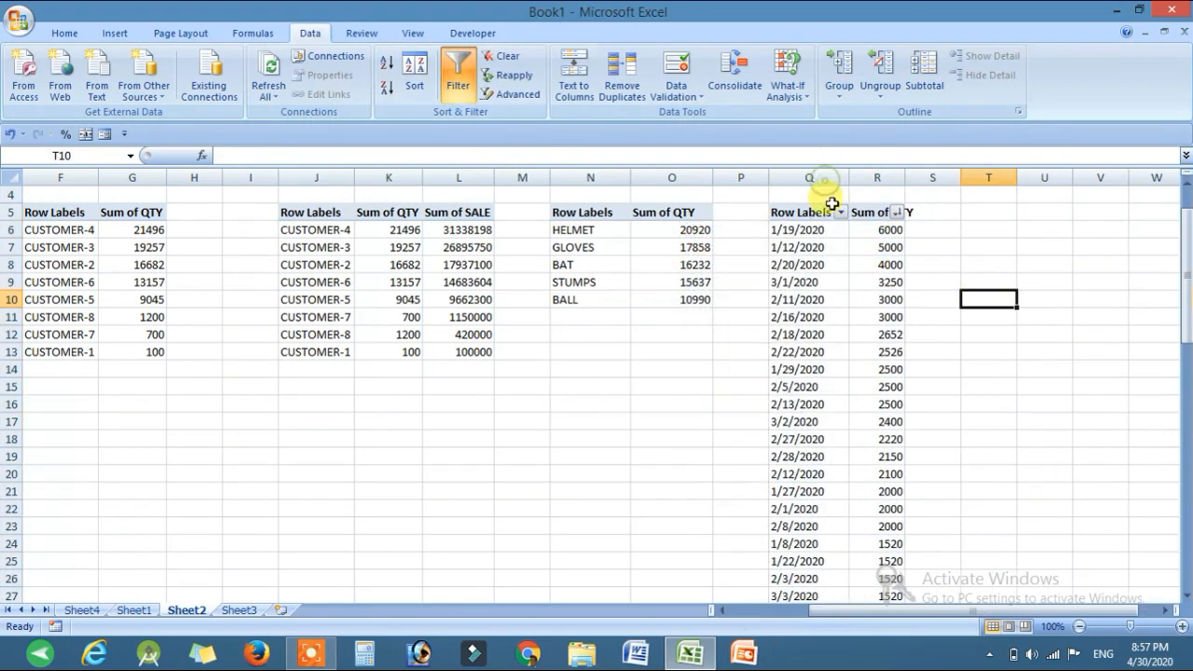
Step: Examine the dates and quantities in the first three rows of the sorted date table on Sheet2
click(883, 230)
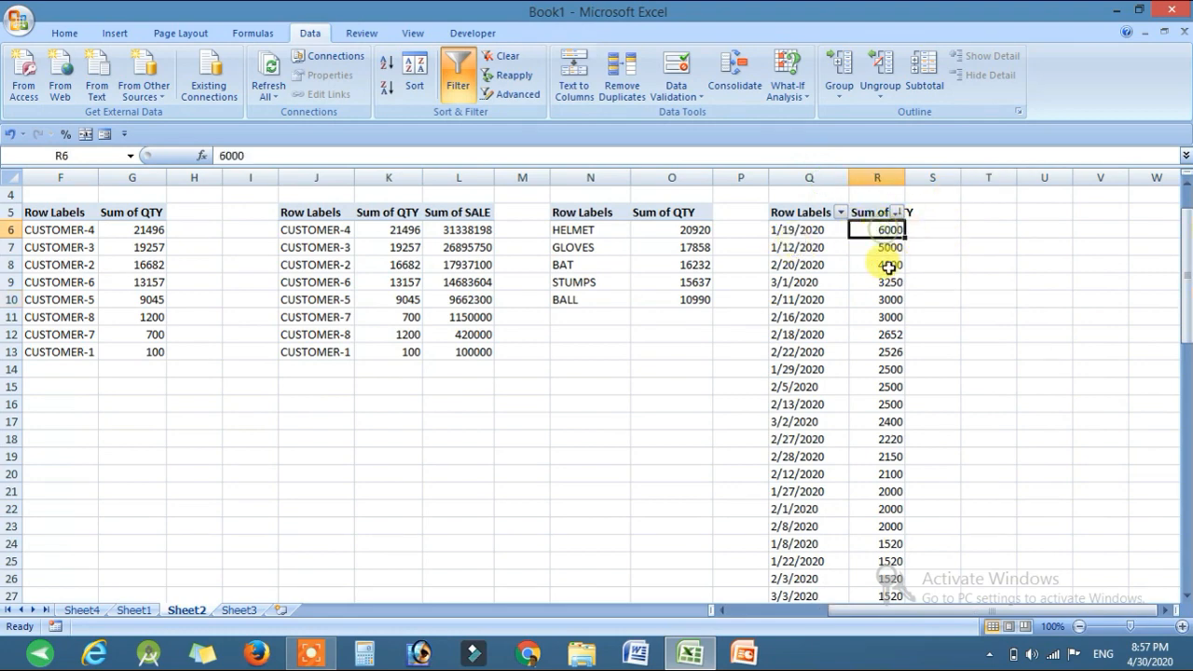
click(781, 235)
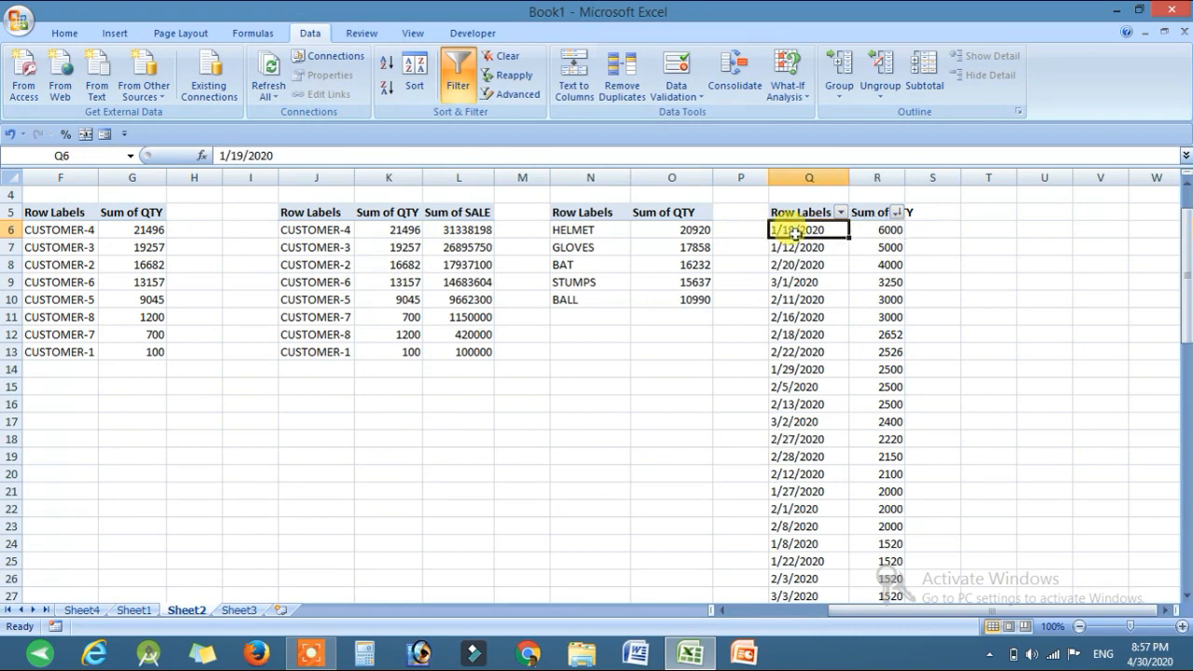
click(799, 252)
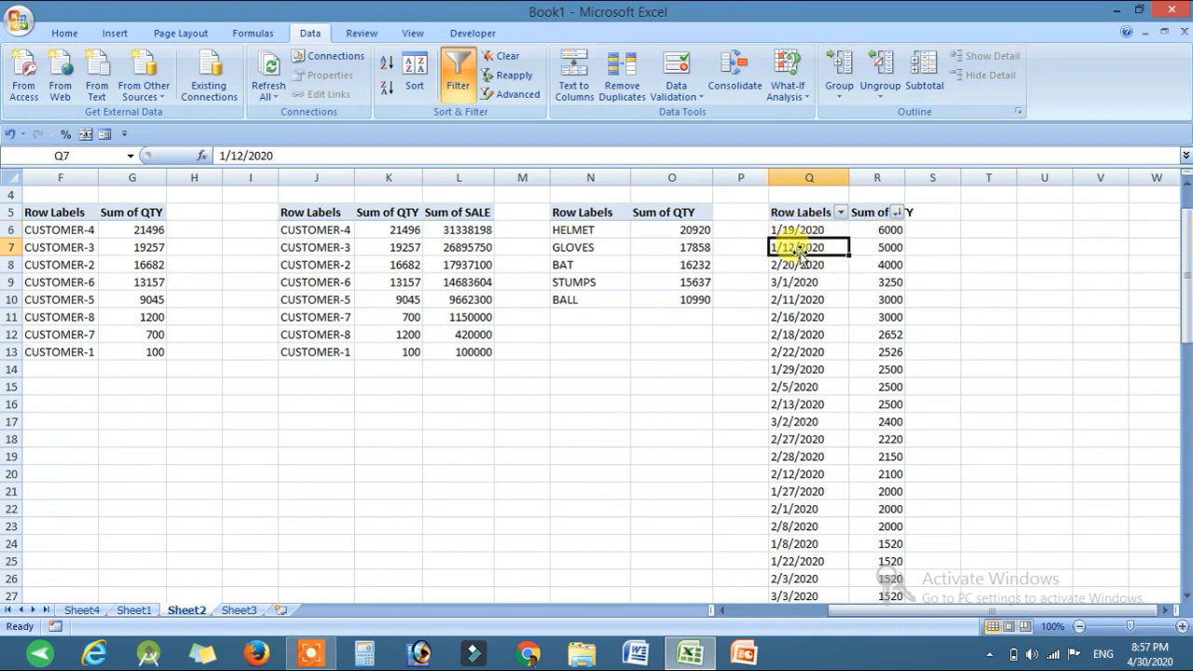
click(816, 265)
click(881, 265)
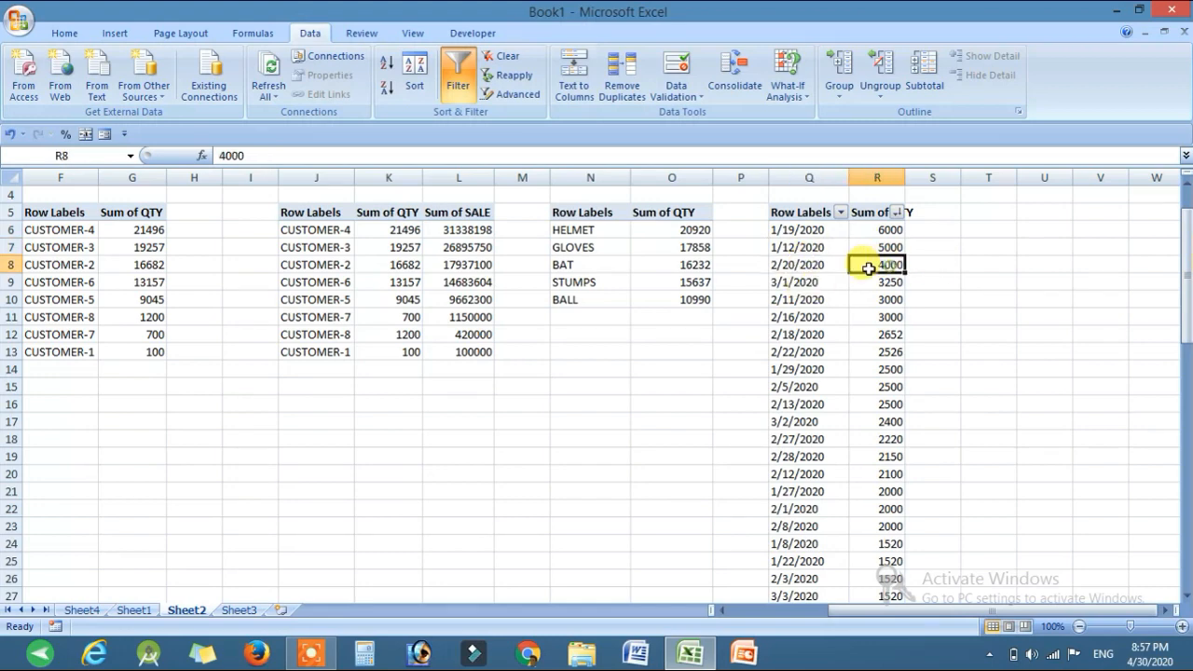
Step: Examine the dates with the lowest quantities in the last four rows of the date table, Q64:R67
scroll(842, 307, down, 17)
scroll(838, 309, down, 4)
scroll(820, 312, up, 4)
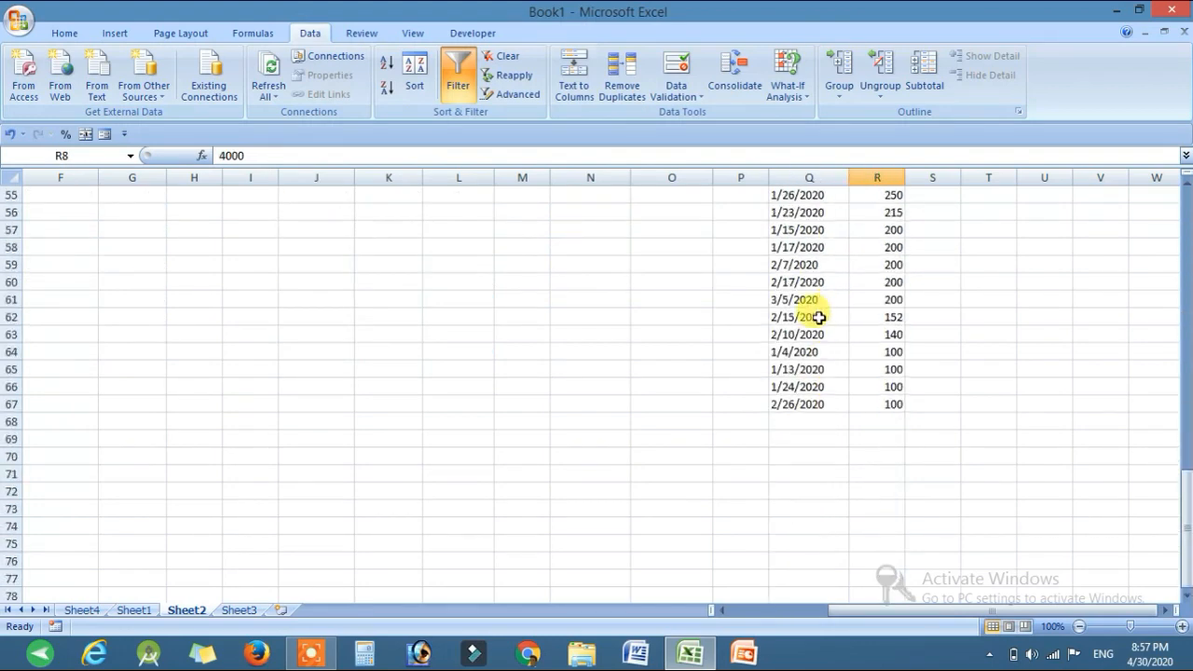
click(797, 405)
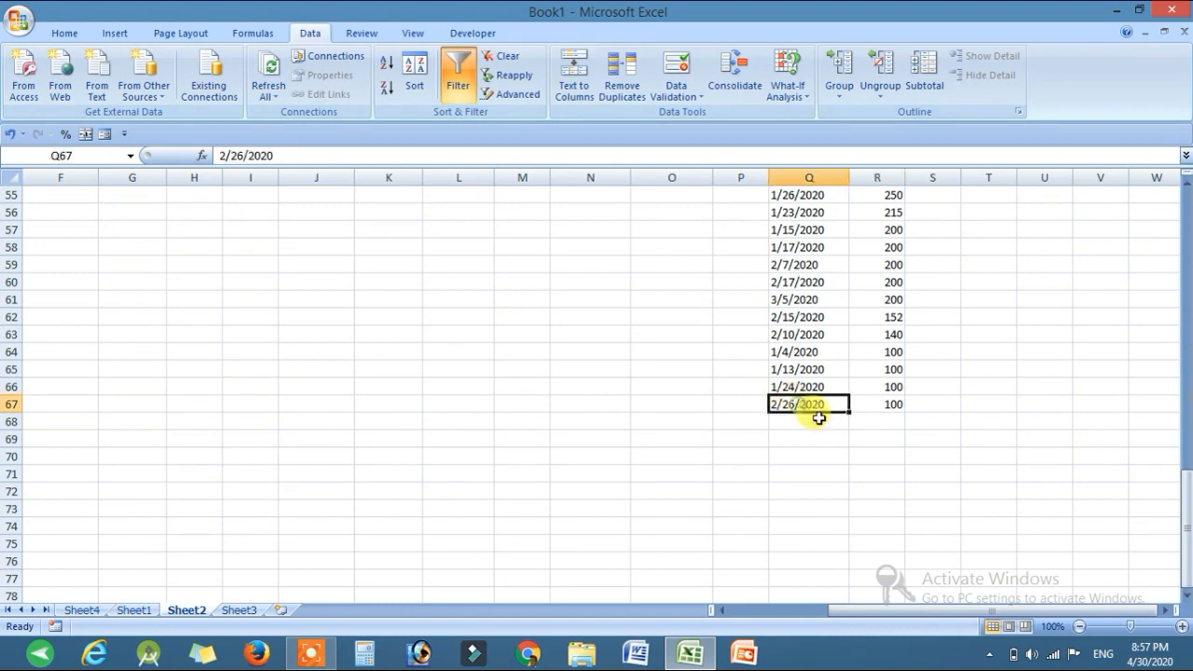
click(788, 386)
click(787, 369)
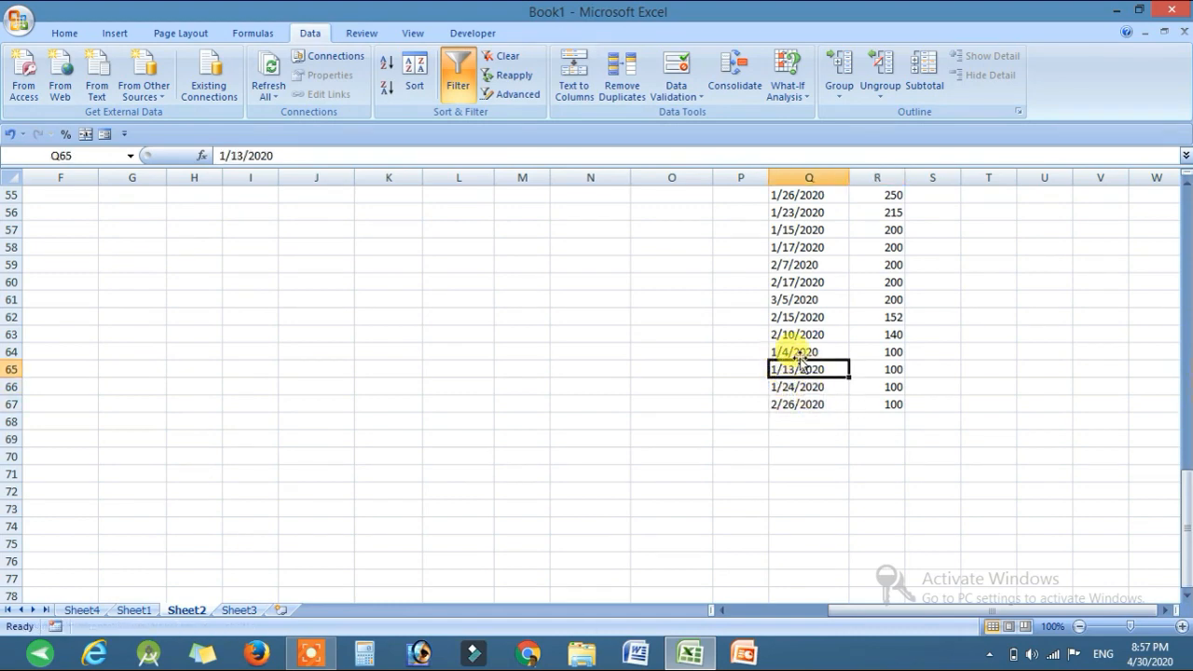
drag(793, 352, 892, 407)
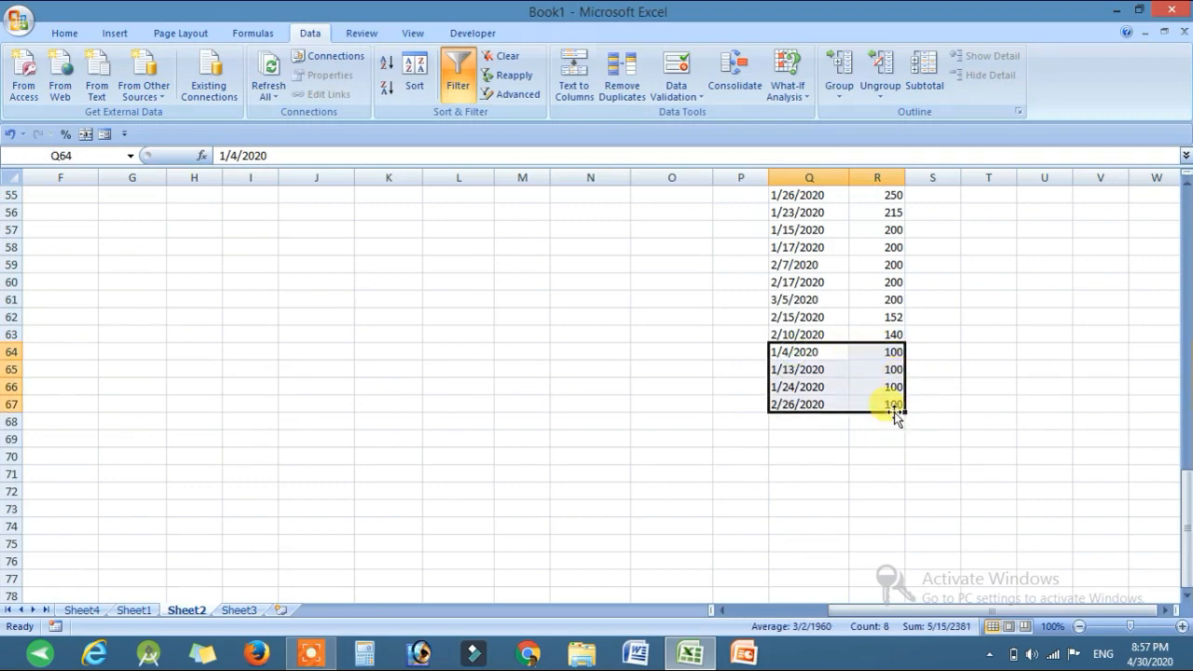
scroll(893, 414, up, 18)
Step: Return to the beginning of the date PivotTable on Sheet4 and select the empty cell D6
click(81, 610)
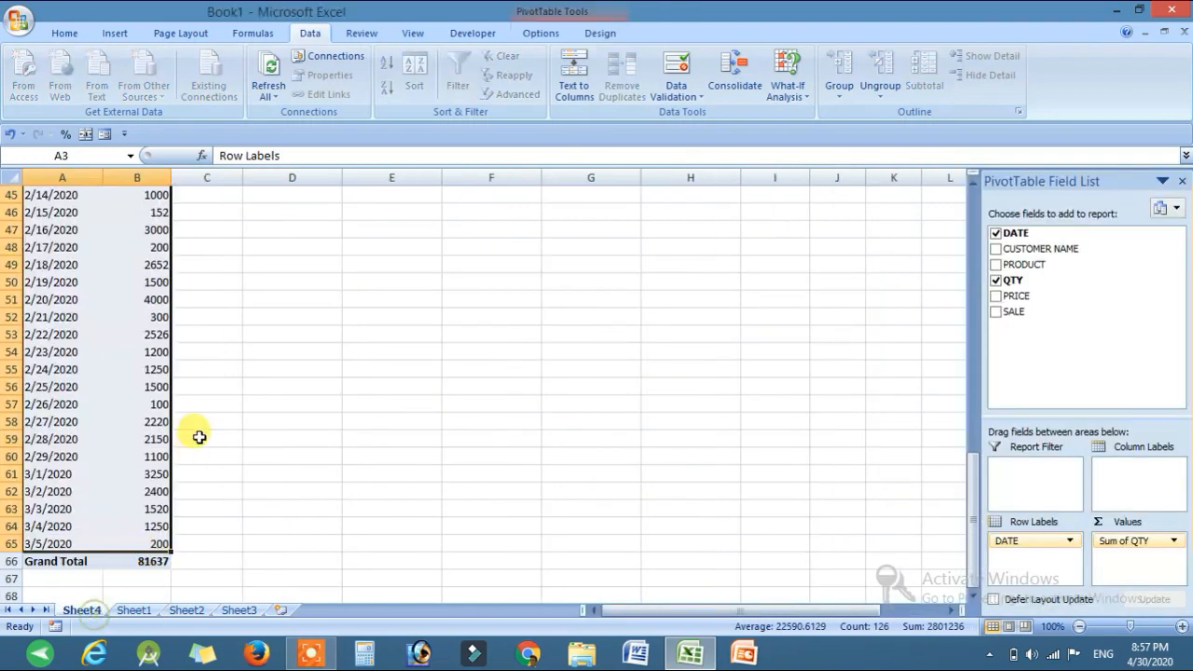
scroll(198, 436, up, 15)
click(288, 284)
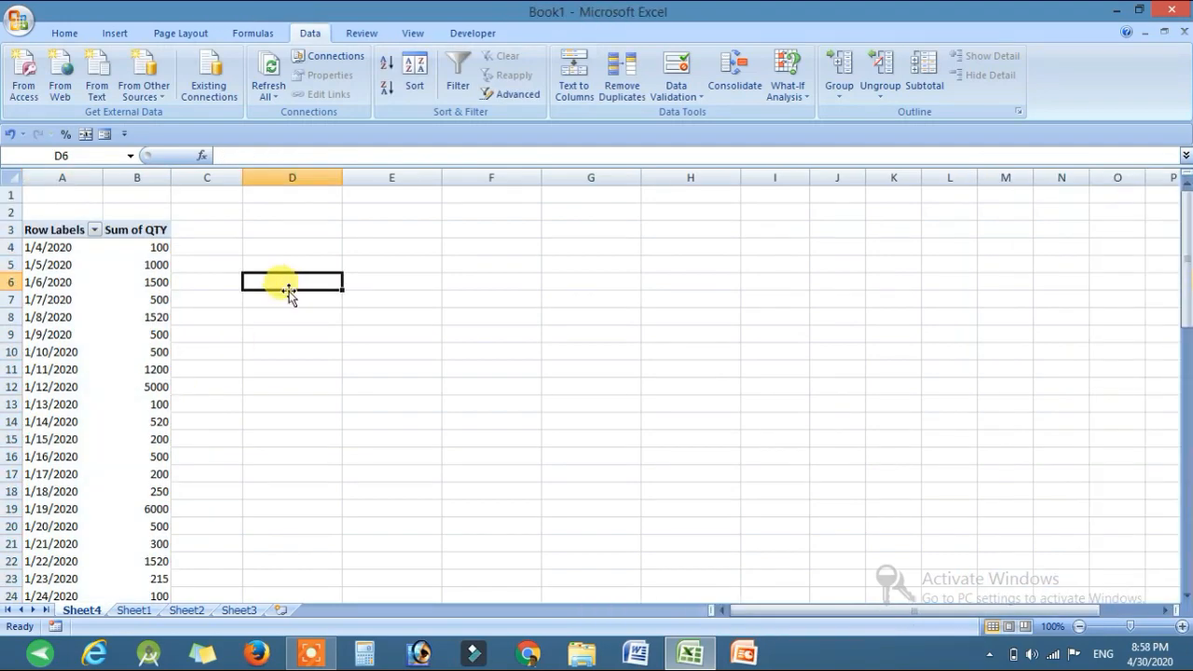